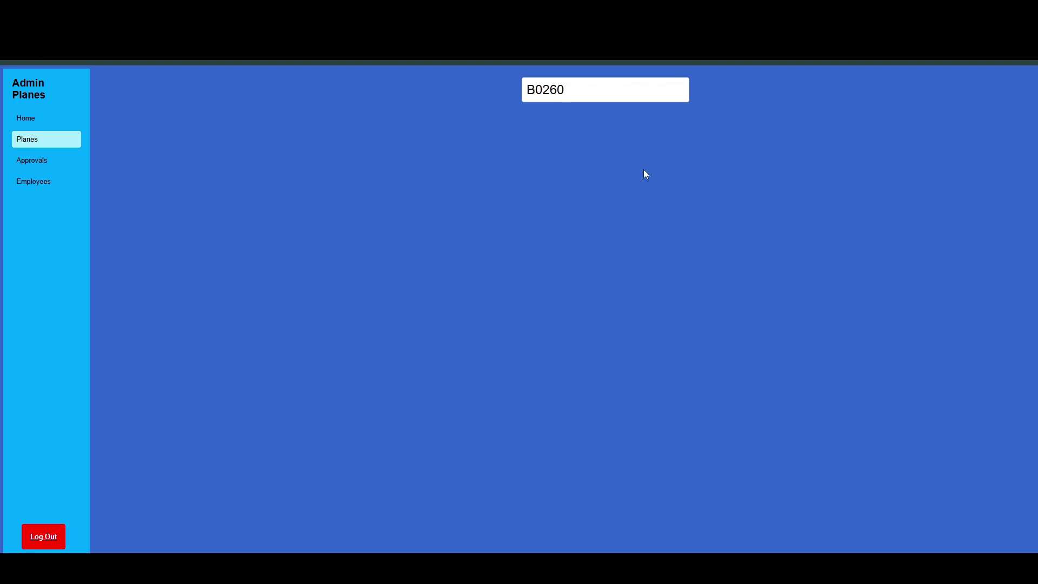
Step: Search plane B026 to review its fuel, engine and tire condition, then go to Approvals
{"action": "key", "text": "BackSpace"}
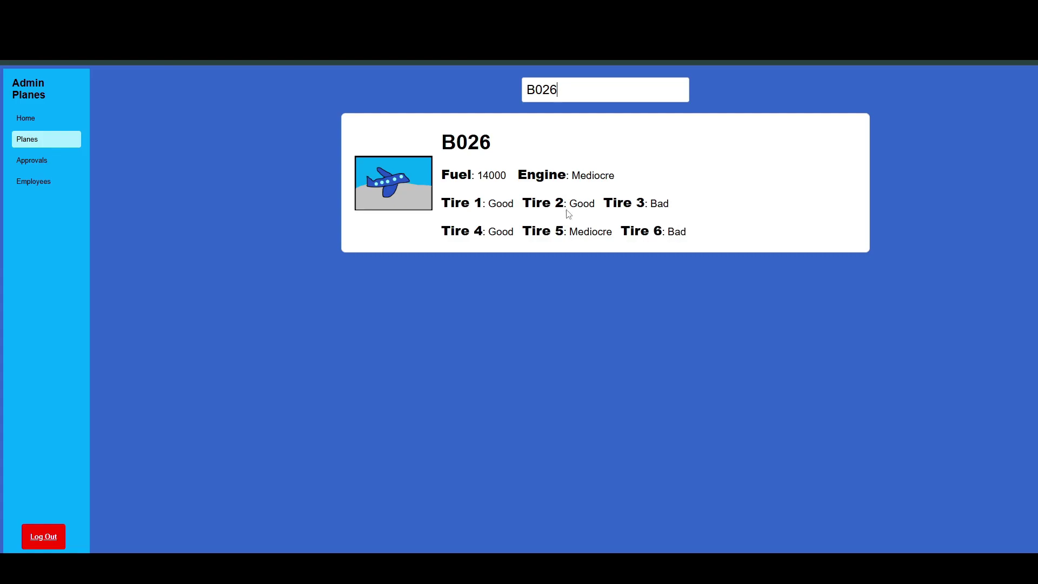
{"action": "left_click", "coordinate": [44, 161]}
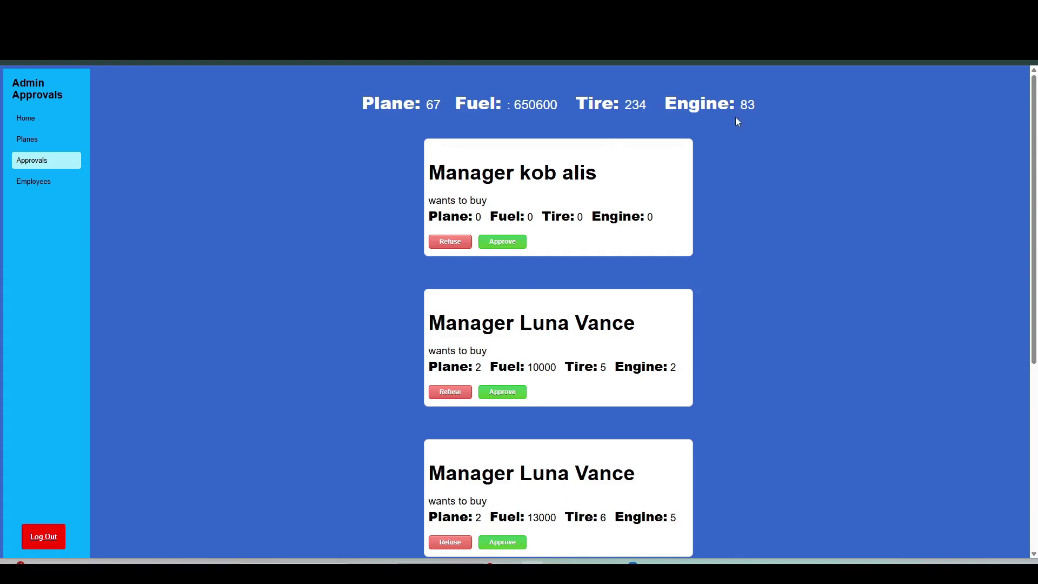
Step: Refuse the Approvals card requesting Plane 1, Fuel 2000, 7 tires and 4 engines
{"action": "scroll", "coordinate": [695, 152], "scroll_direction": "down", "scroll_amount": 1}
{"action": "scroll", "coordinate": [719, 154], "scroll_direction": "up", "scroll_amount": 1}
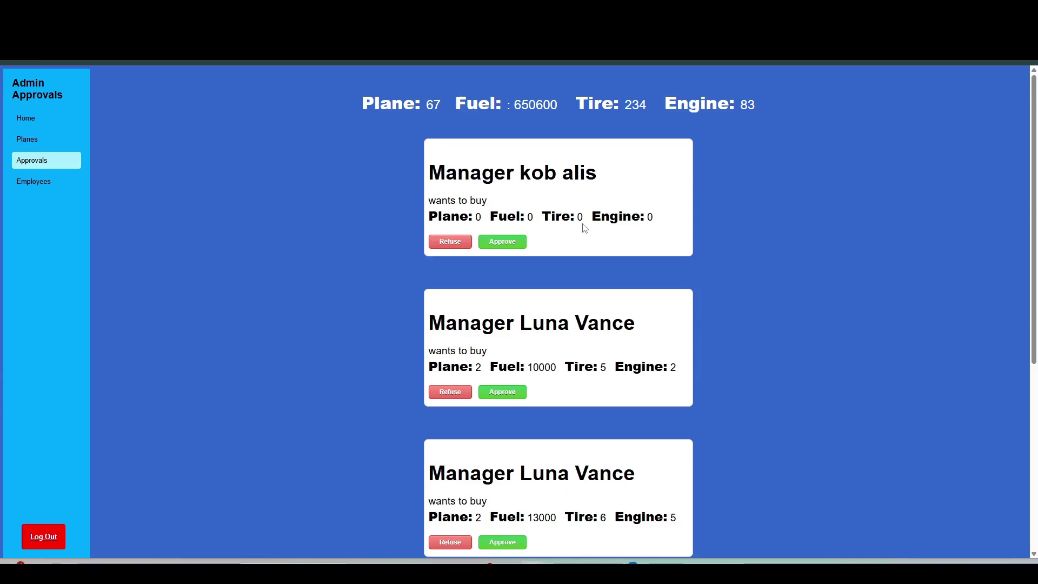
{"action": "scroll", "coordinate": [586, 236], "scroll_direction": "down", "scroll_amount": 2}
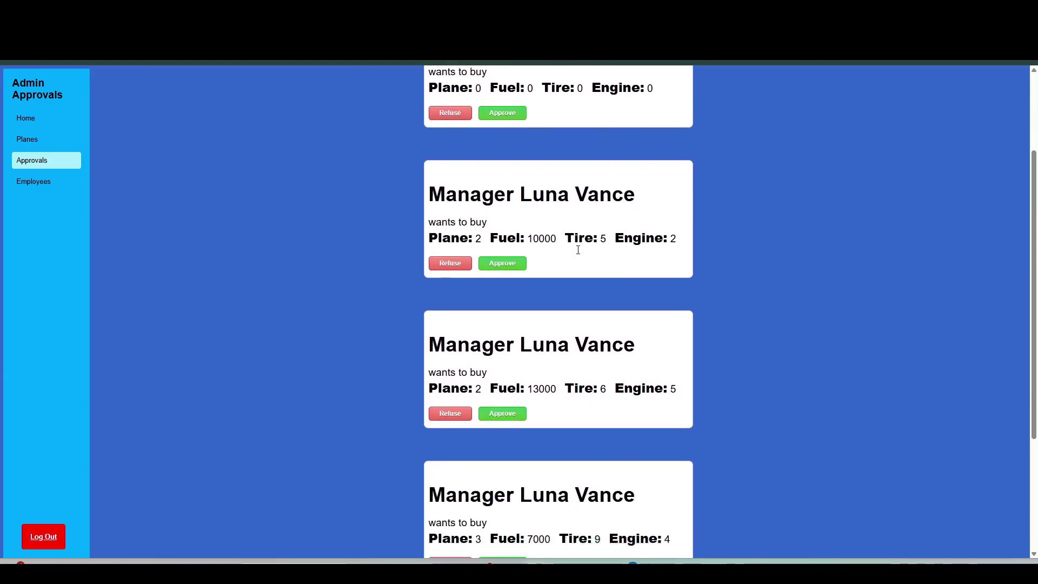
{"action": "scroll", "coordinate": [578, 249], "scroll_direction": "down", "scroll_amount": 2}
{"action": "scroll", "coordinate": [587, 232], "scroll_direction": "up", "scroll_amount": 3}
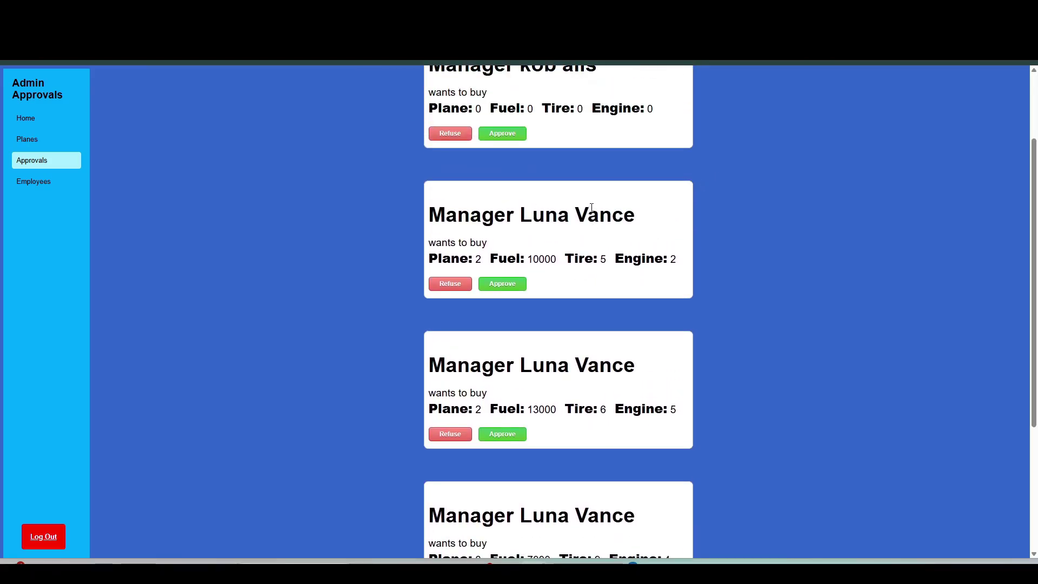
{"action": "scroll", "coordinate": [646, 218], "scroll_direction": "down", "scroll_amount": 3}
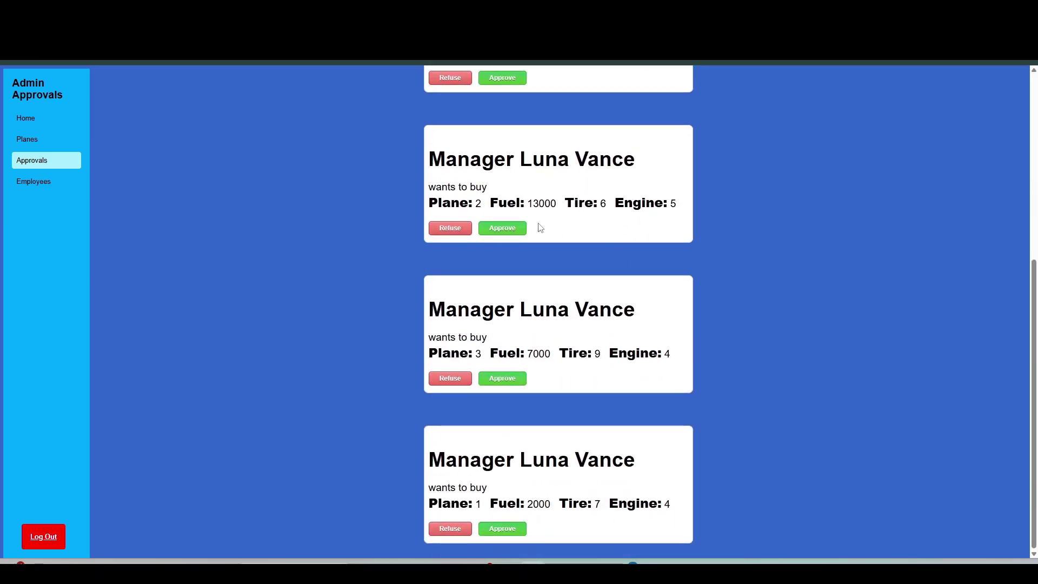
{"action": "scroll", "coordinate": [540, 228], "scroll_direction": "up", "scroll_amount": 1}
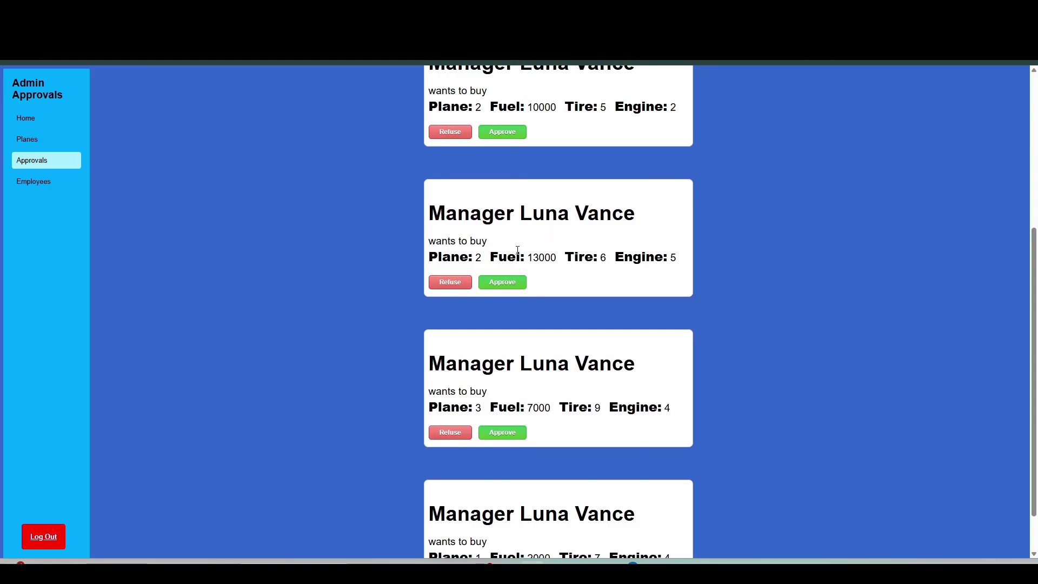
{"action": "scroll", "coordinate": [621, 271], "scroll_direction": "down", "scroll_amount": 1}
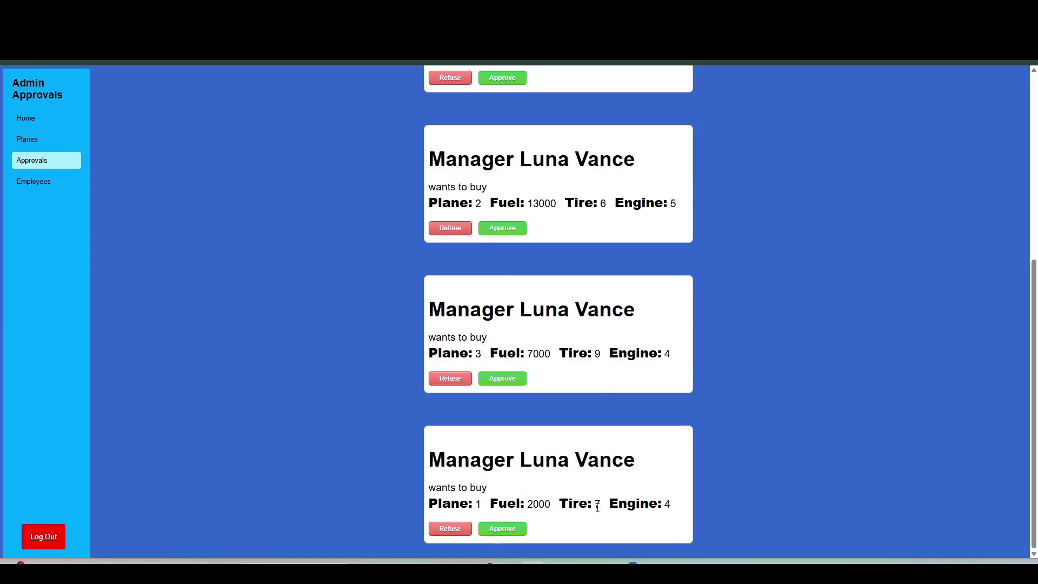
{"action": "left_click", "coordinate": [450, 529]}
{"action": "scroll", "coordinate": [460, 344], "scroll_direction": "up", "scroll_amount": 3}
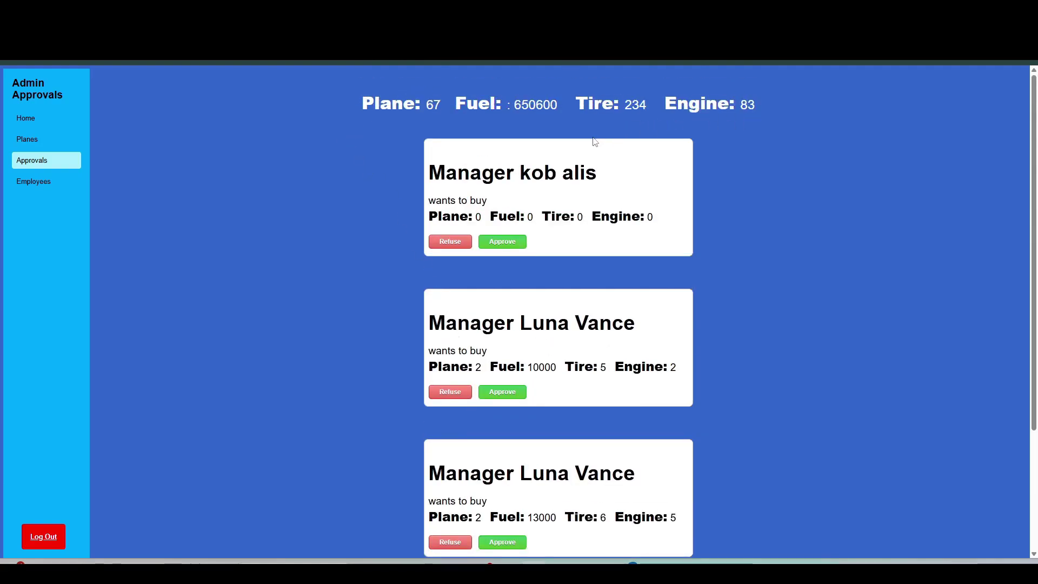
{"action": "scroll", "coordinate": [600, 157], "scroll_direction": "down", "scroll_amount": 2}
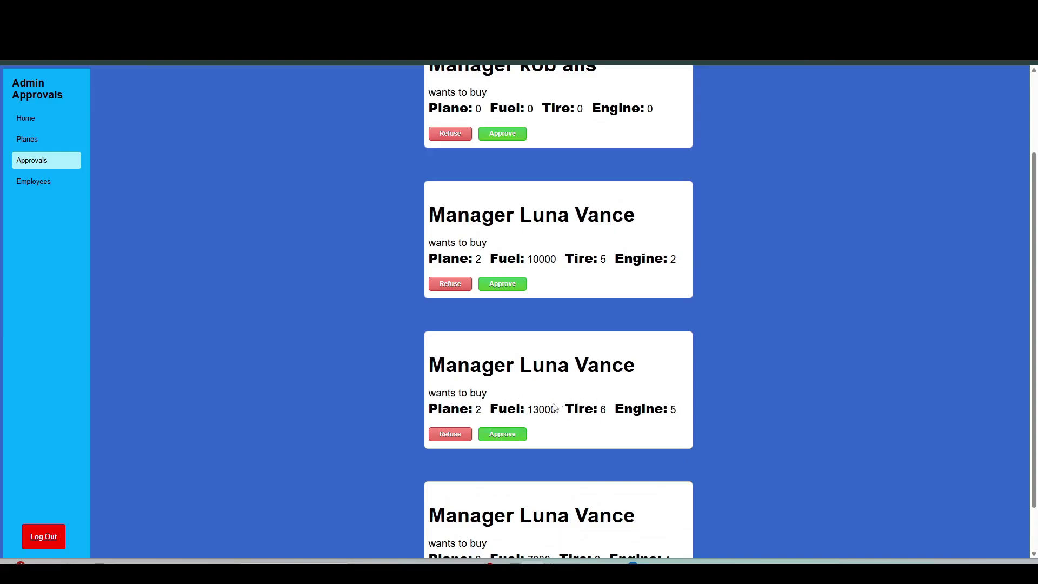
Step: Approve the 2-plane, 13000-fuel request, check the updated totals, and open the Employees list
{"action": "left_click", "coordinate": [512, 439]}
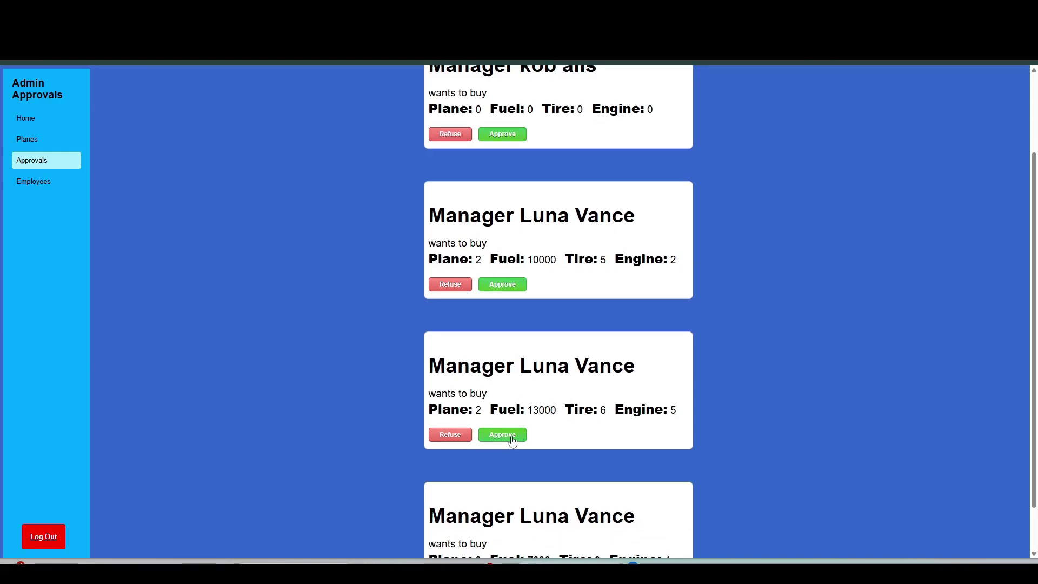
{"action": "left_click", "coordinate": [513, 440]}
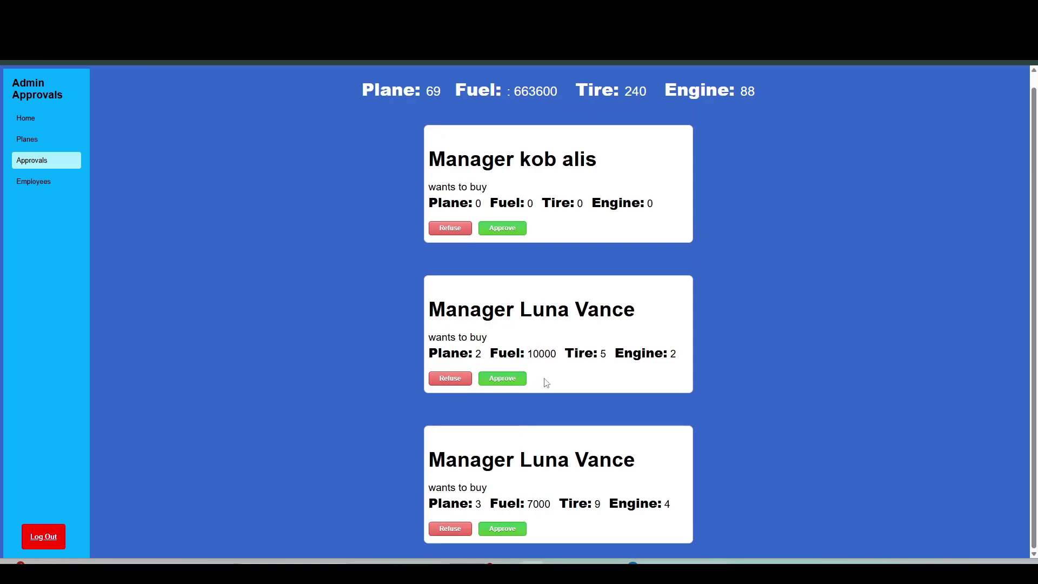
{"action": "scroll", "coordinate": [546, 383], "scroll_direction": "up", "scroll_amount": 1}
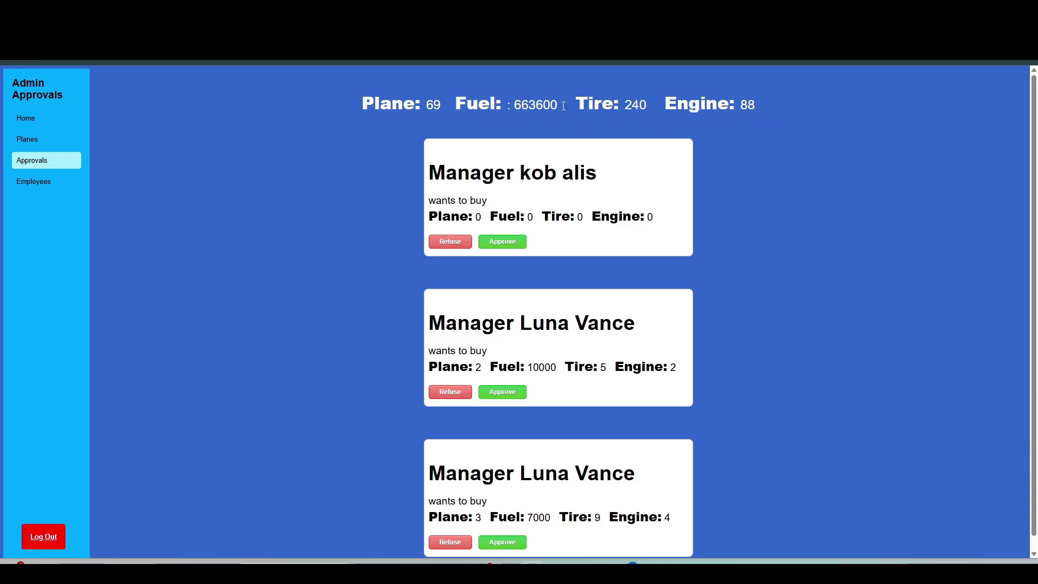
{"action": "left_click", "coordinate": [60, 187]}
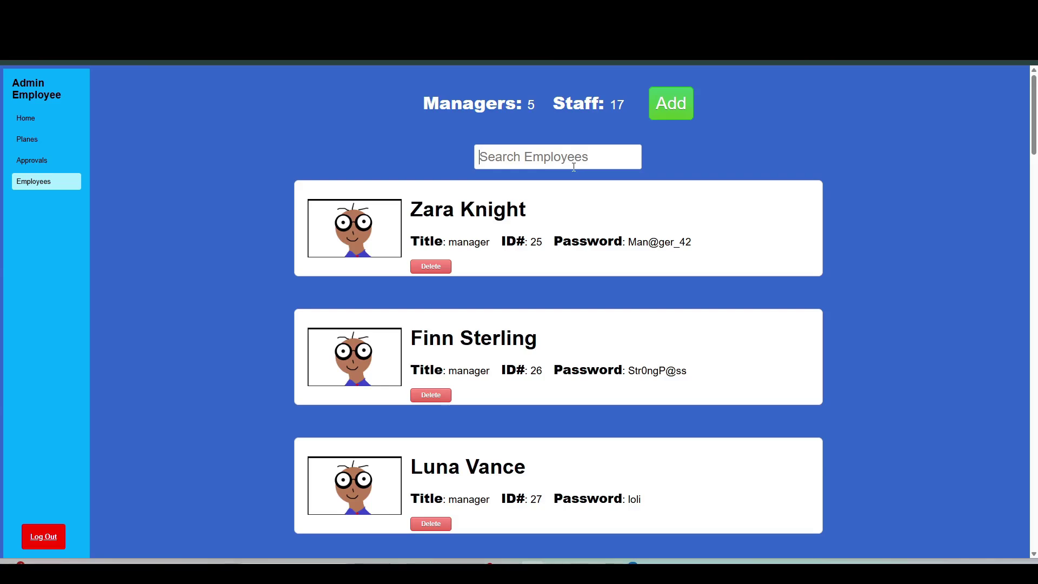
{"action": "type", "text": "ko"}
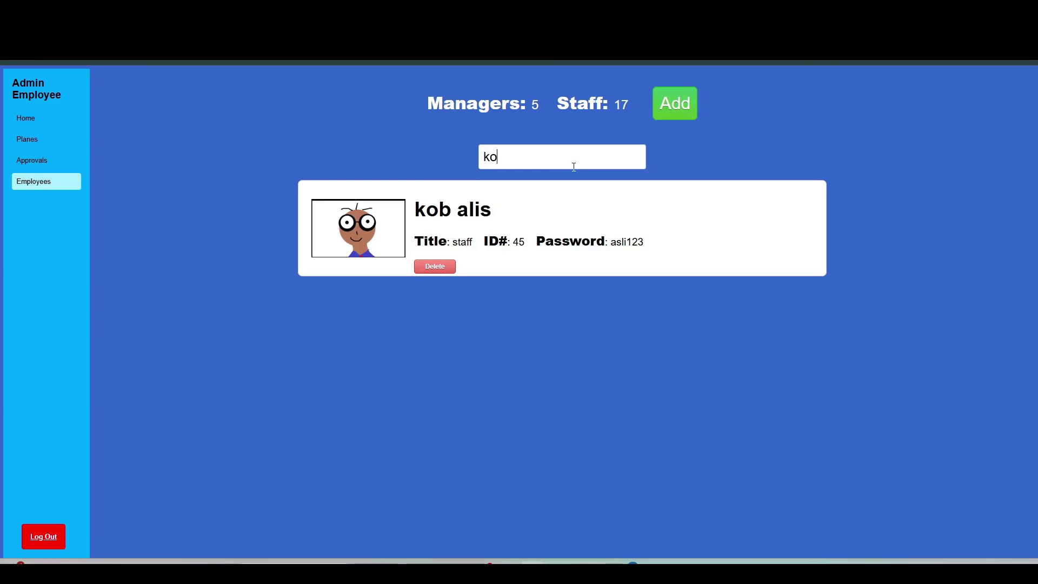
{"action": "type", "text": "b"}
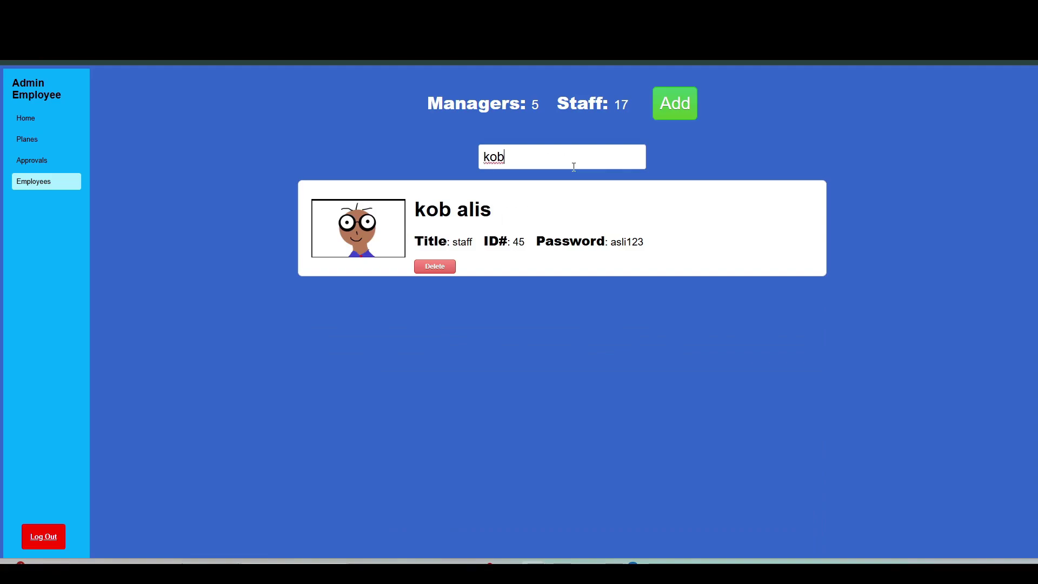
{"action": "key", "text": "BackSpace"}
{"action": "key", "text": "BackSpace"}
{"action": "key", "text": "BackSpace"}
{"action": "type", "text": "king"}
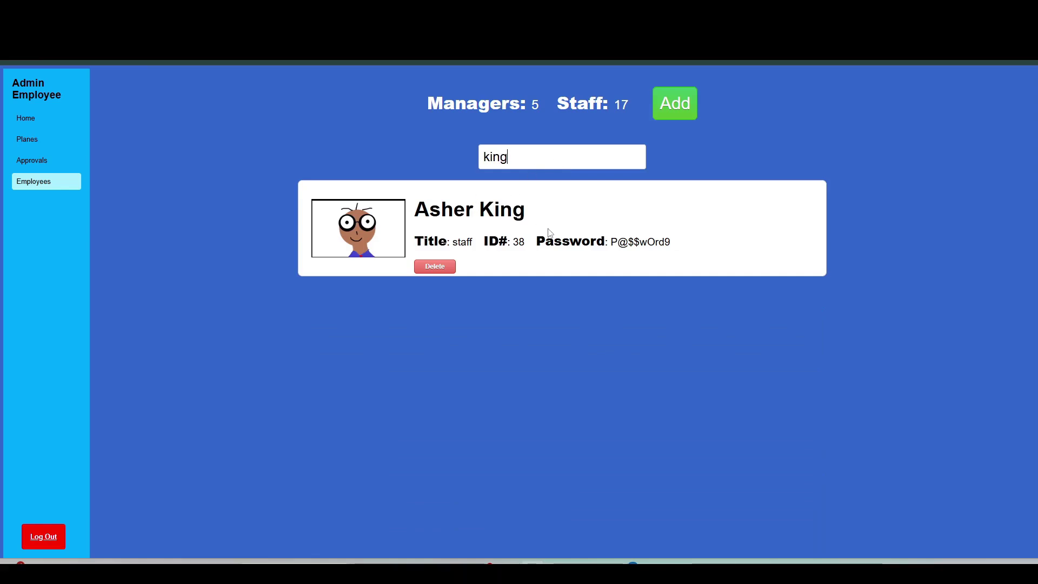
{"action": "key", "text": "BackSpace"}
{"action": "key", "text": "BackSpace"}
{"action": "key", "text": "BackSpace"}
{"action": "key", "text": "BackSpace"}
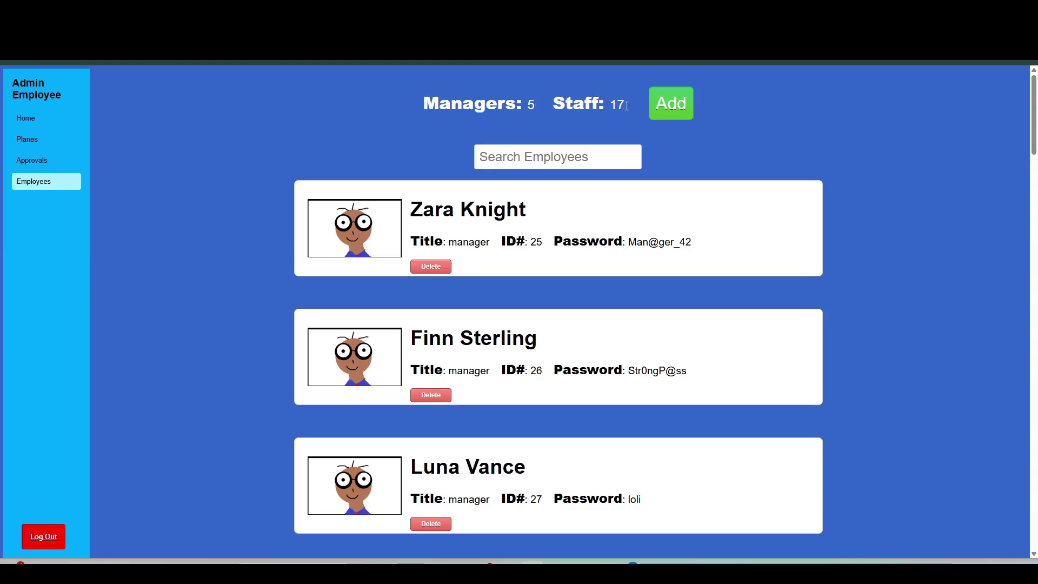
Step: Fill in a new Staff-type employee form with first name, last name and password
{"action": "left_click", "coordinate": [672, 104]}
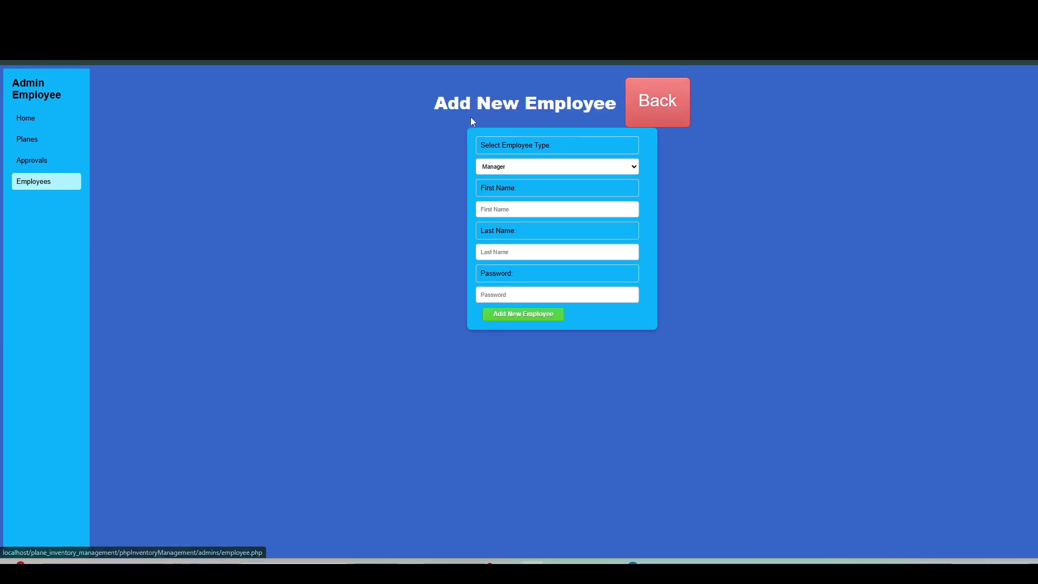
{"action": "left_click", "coordinate": [557, 167]}
{"action": "left_click", "coordinate": [489, 197]}
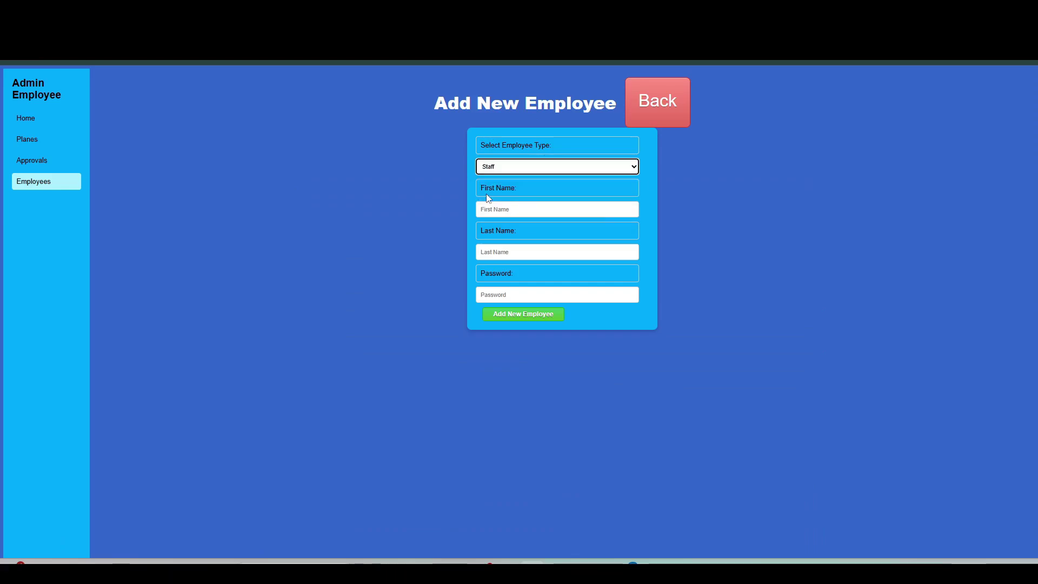
{"action": "left_click", "coordinate": [514, 205]}
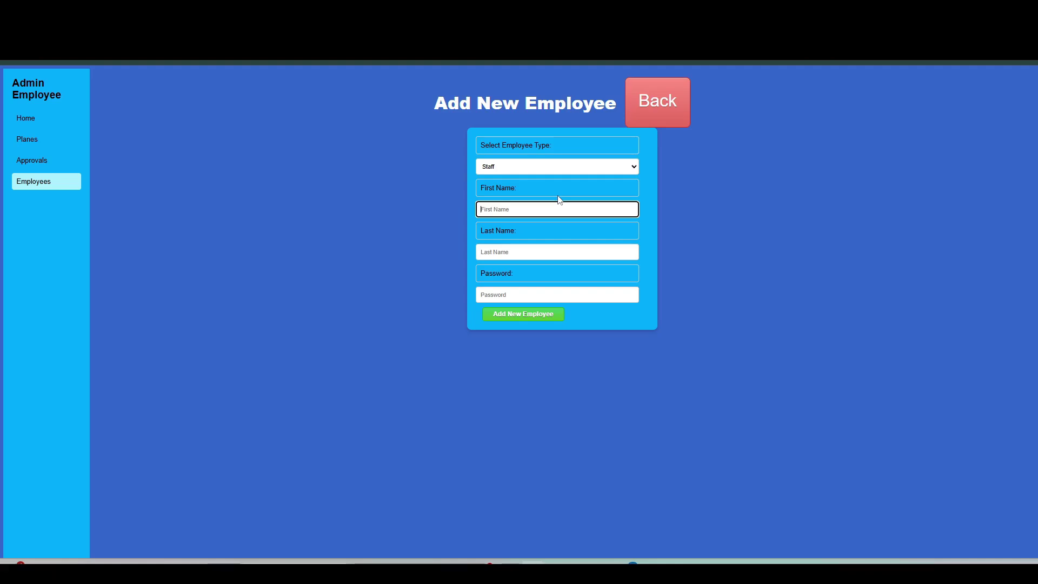
{"action": "type", "text": "Baraka"}
{"action": "key", "text": "Tab"}
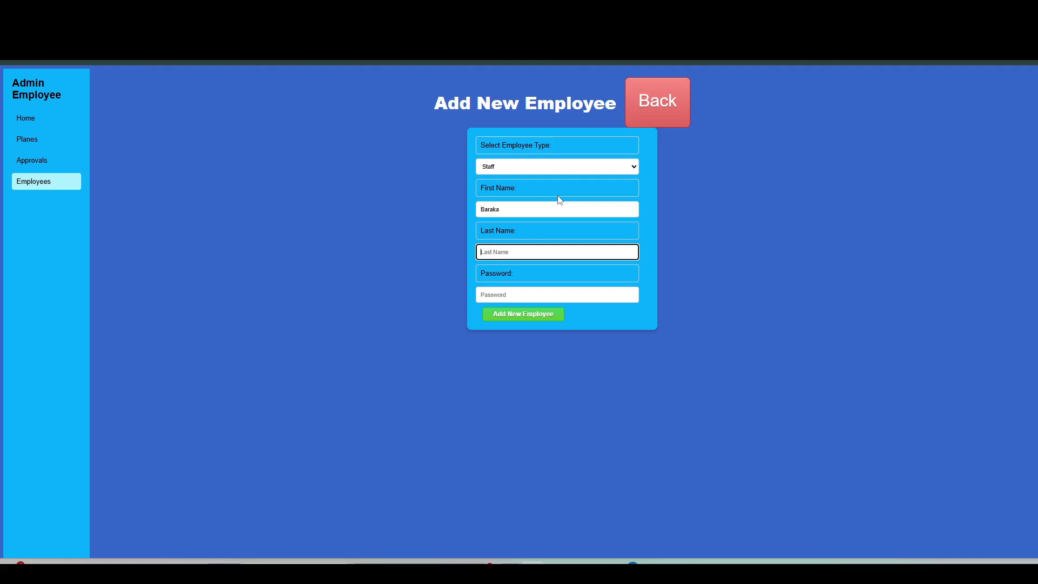
{"action": "type", "text": "Hali"}
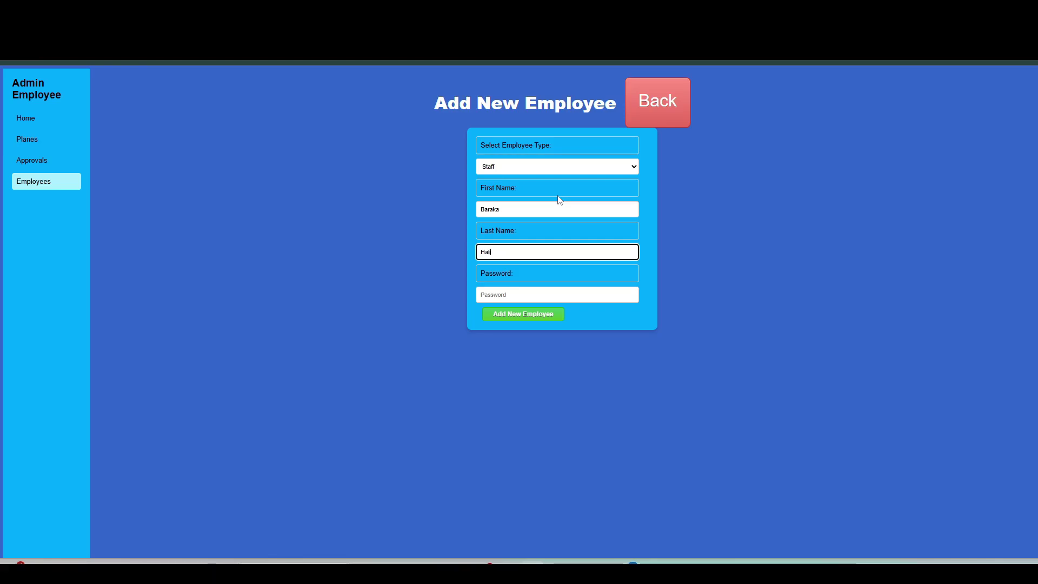
{"action": "type", "text": "m"}
{"action": "left_click", "coordinate": [504, 297]}
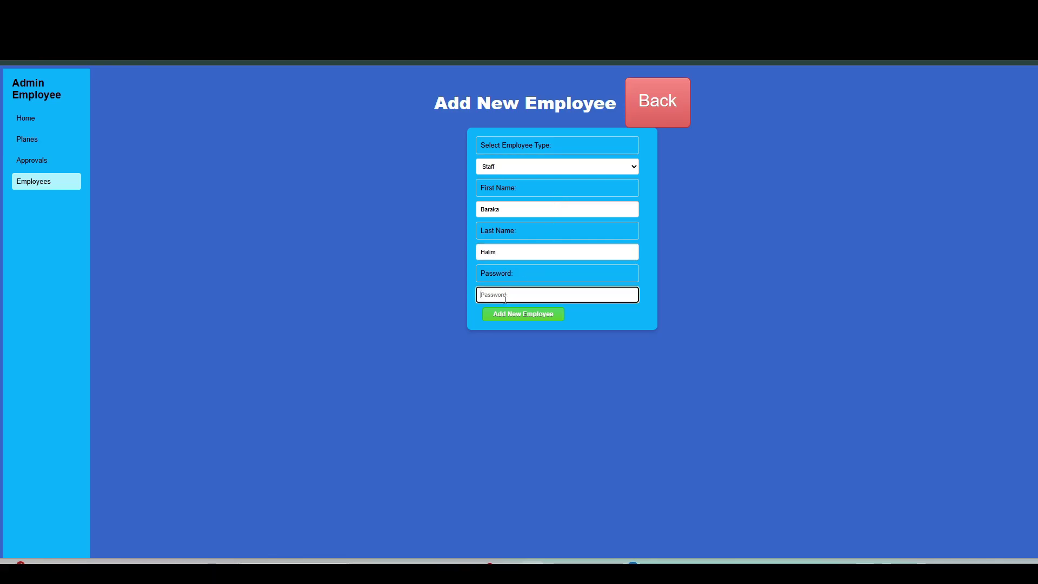
{"action": "type", "text": "zxc"}
Step: Submit the new staff employee, return to the employee list, and search it by name
{"action": "left_click", "coordinate": [534, 314]}
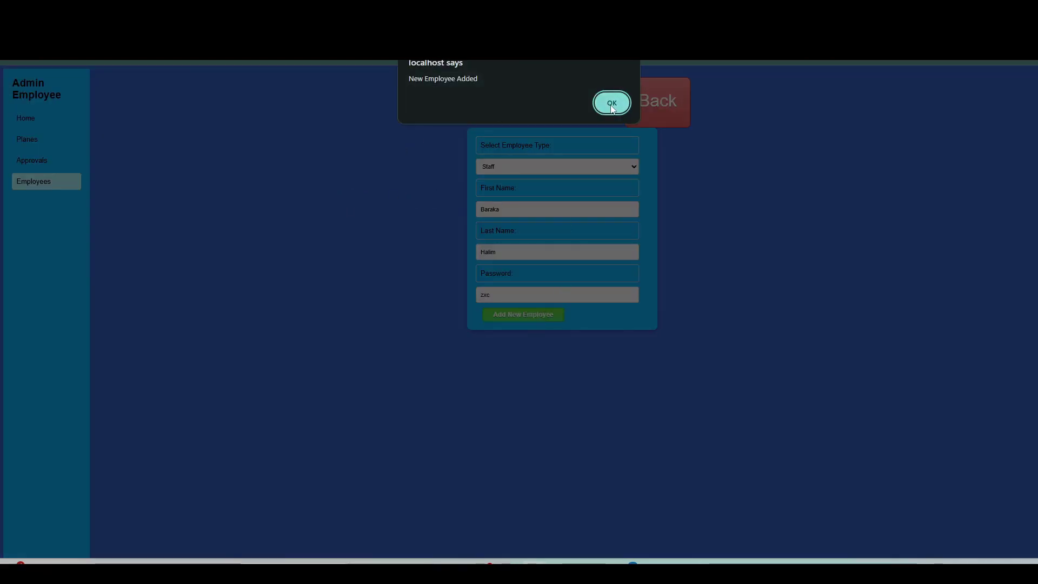
{"action": "left_click", "coordinate": [611, 103]}
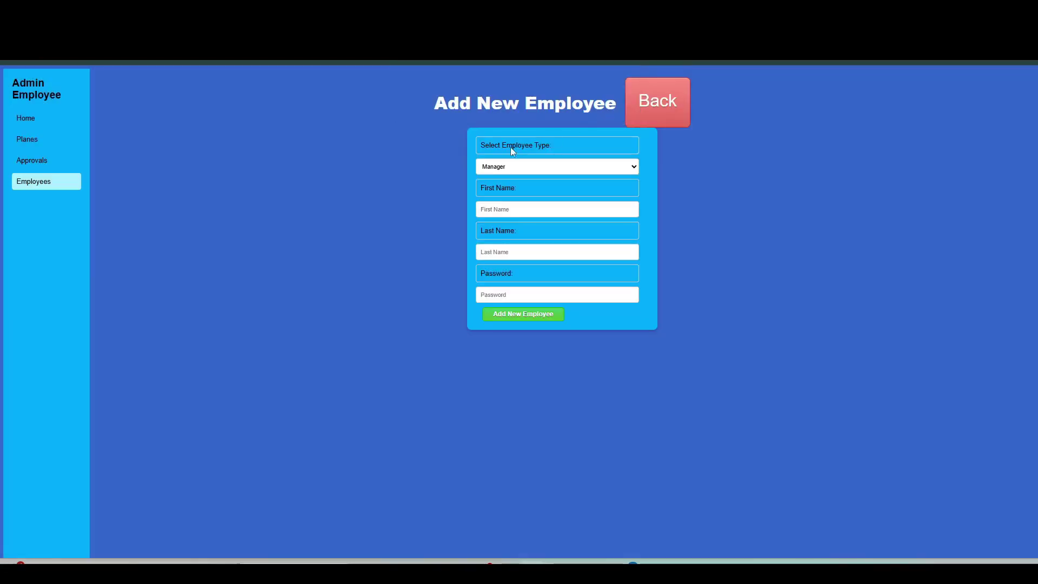
{"action": "left_click", "coordinate": [646, 121]}
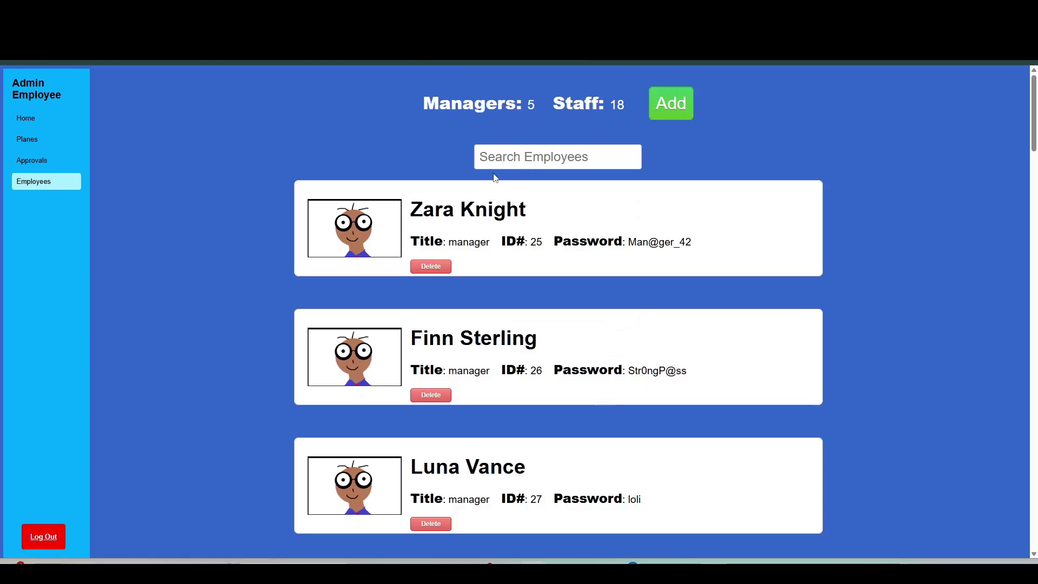
{"action": "type", "text": "Bara"}
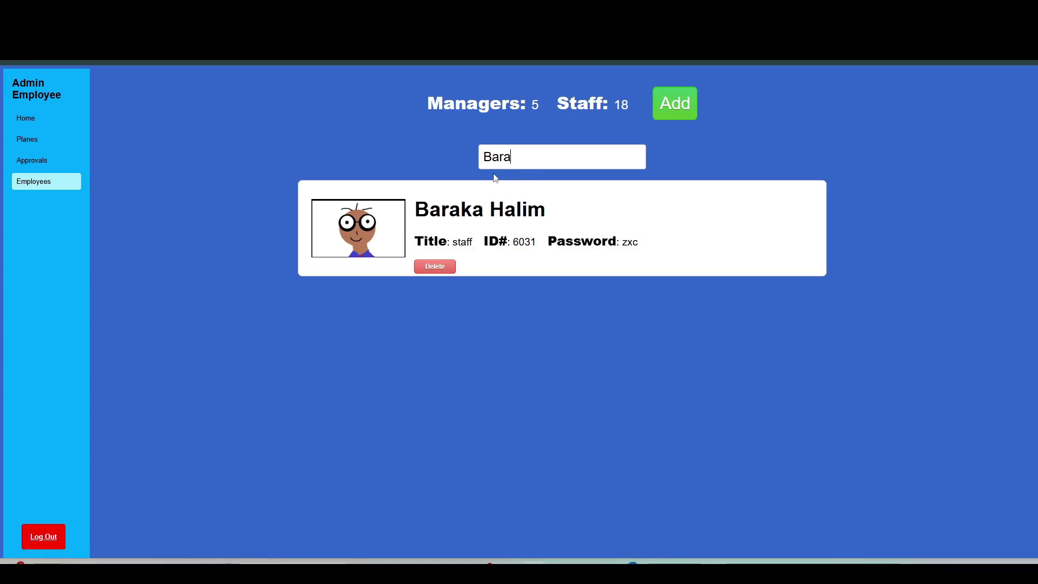
{"action": "type", "text": "ka"}
Step: Replace the search with the new staff member's last name, then switch to phpMyAdmin's users table
{"action": "left_click_drag", "start_coordinate": [572, 171], "coordinate": [410, 164]}
{"action": "key", "text": "BackSpace"}
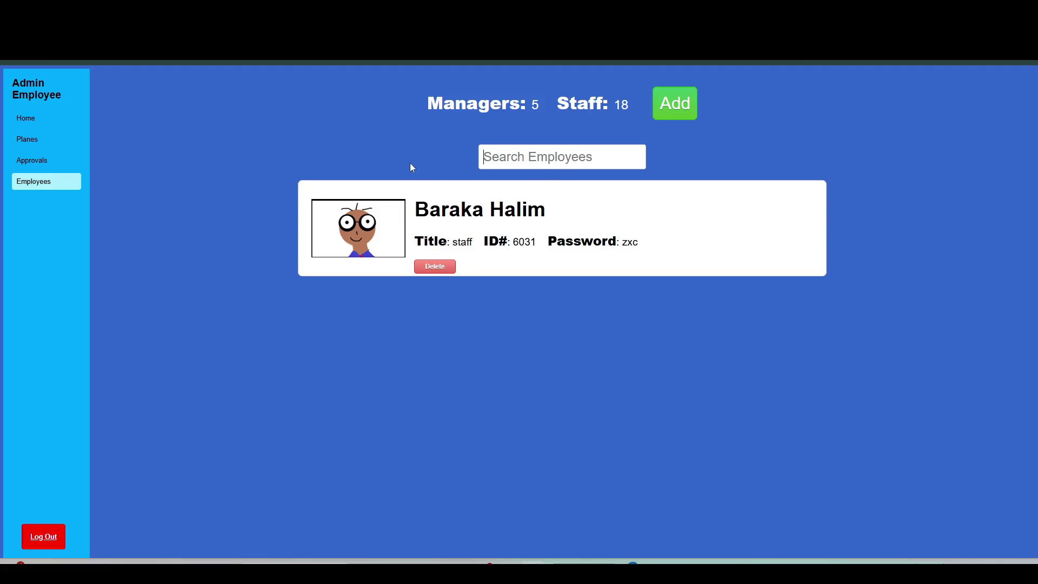
{"action": "type", "text": "halim"}
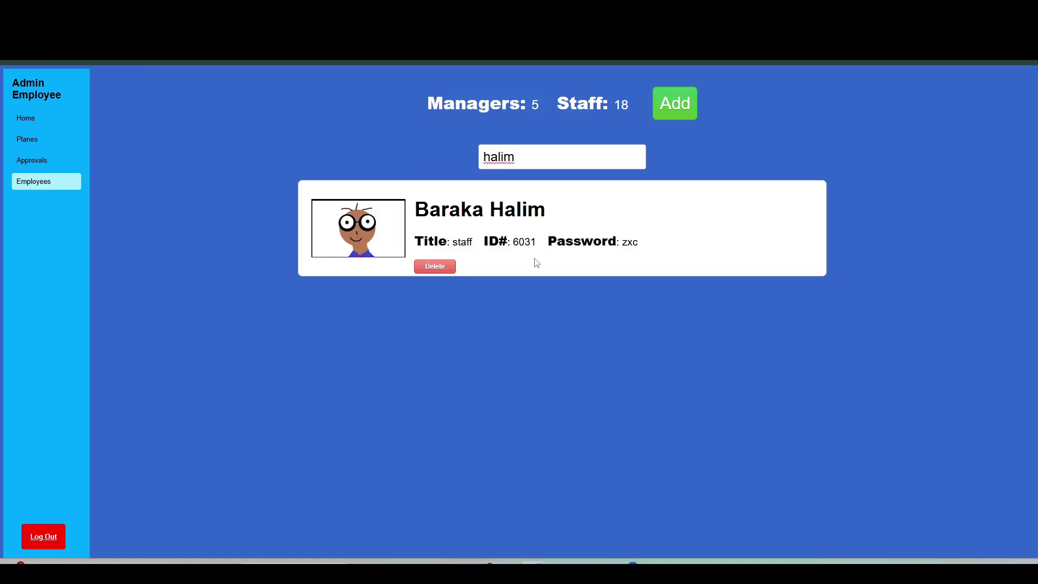
{"action": "key", "text": "ctrl+Tab"}
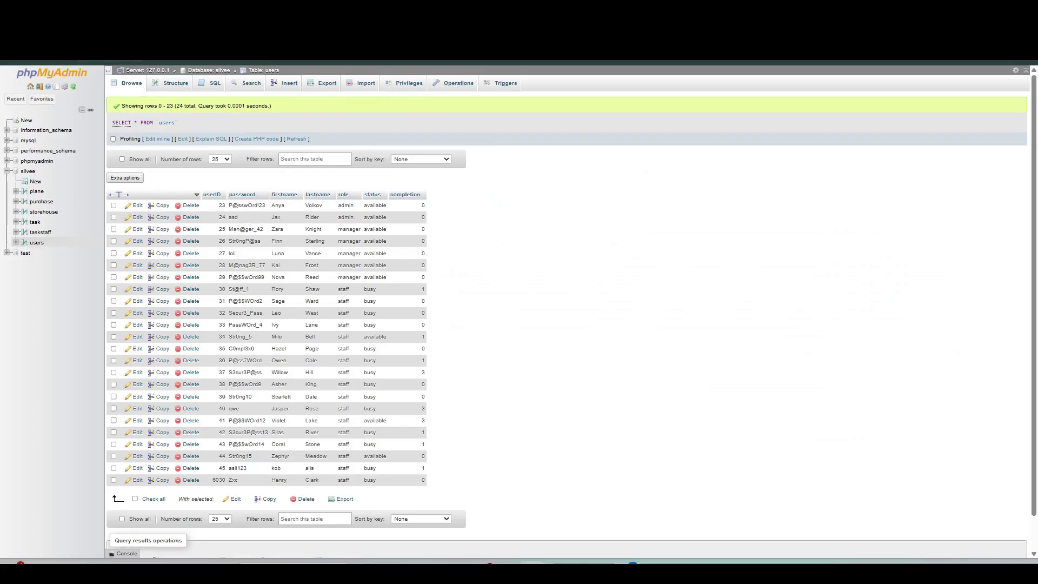
Step: Reload phpMyAdmin's users table to see the new 25th row, then return to the admin app
{"action": "key", "text": "F5"}
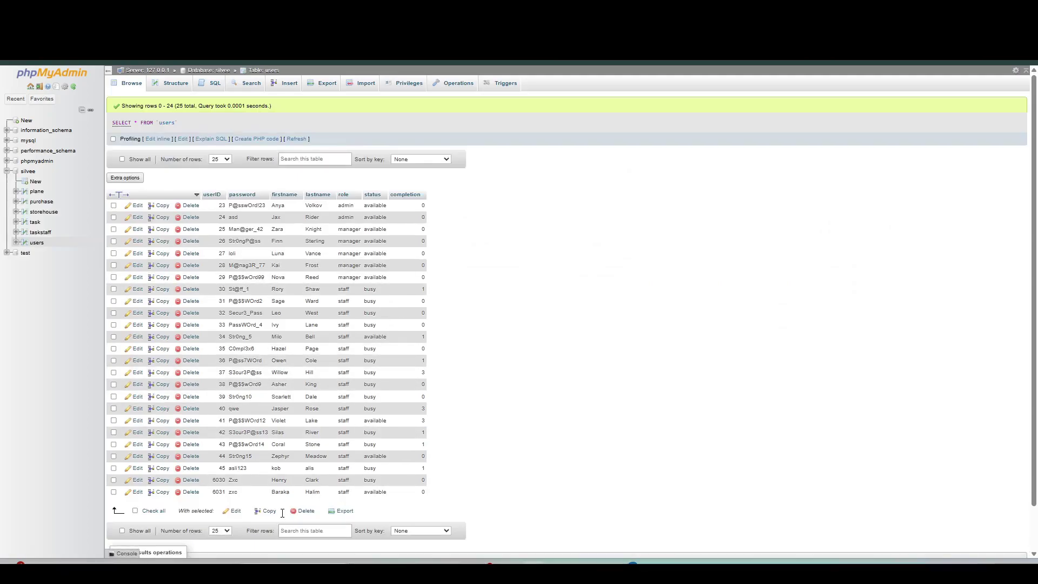
{"action": "scroll", "coordinate": [226, 502], "scroll_direction": "down", "scroll_amount": 1}
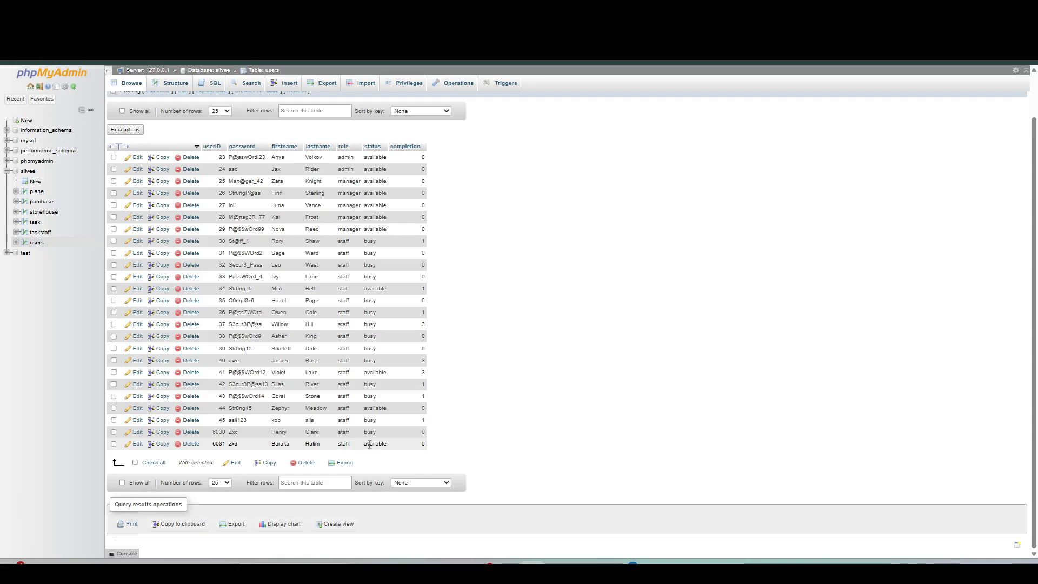
{"action": "key", "text": "alt+Tab"}
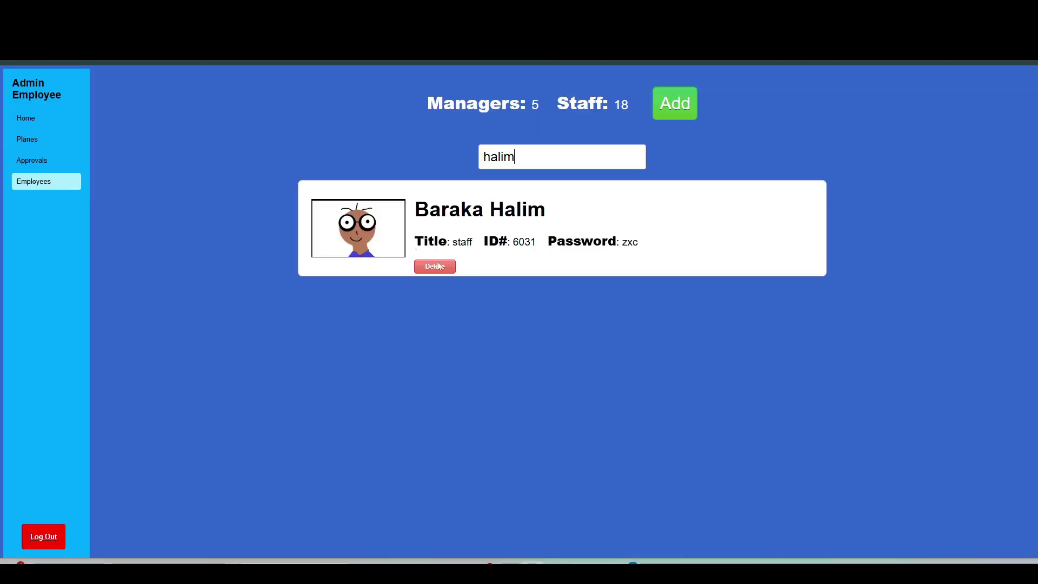
Step: Delete the new staff member, search the list to confirm removal, then switch tabs to verify
{"action": "left_click", "coordinate": [451, 268]}
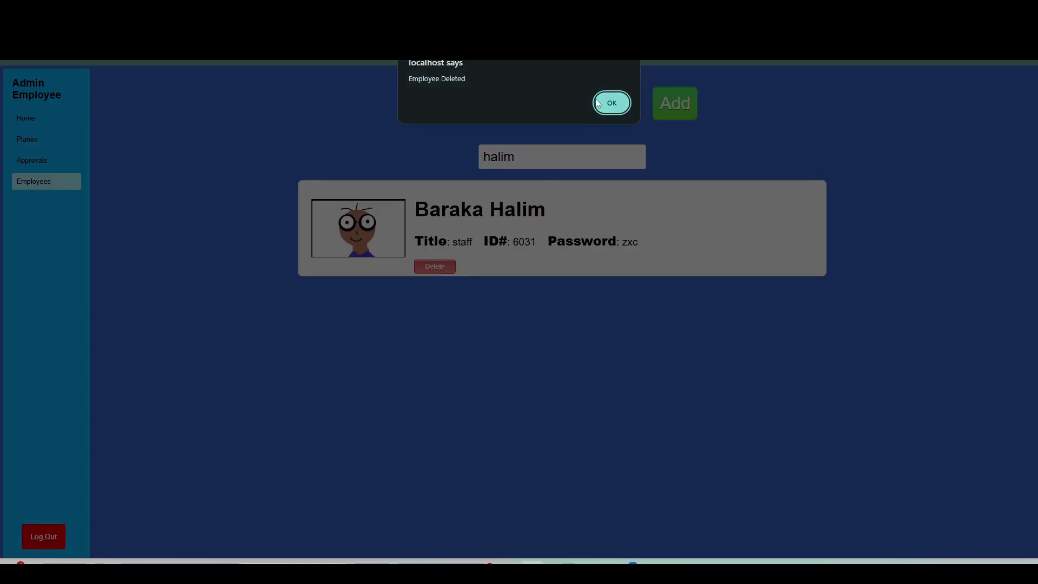
{"action": "key", "text": "Return"}
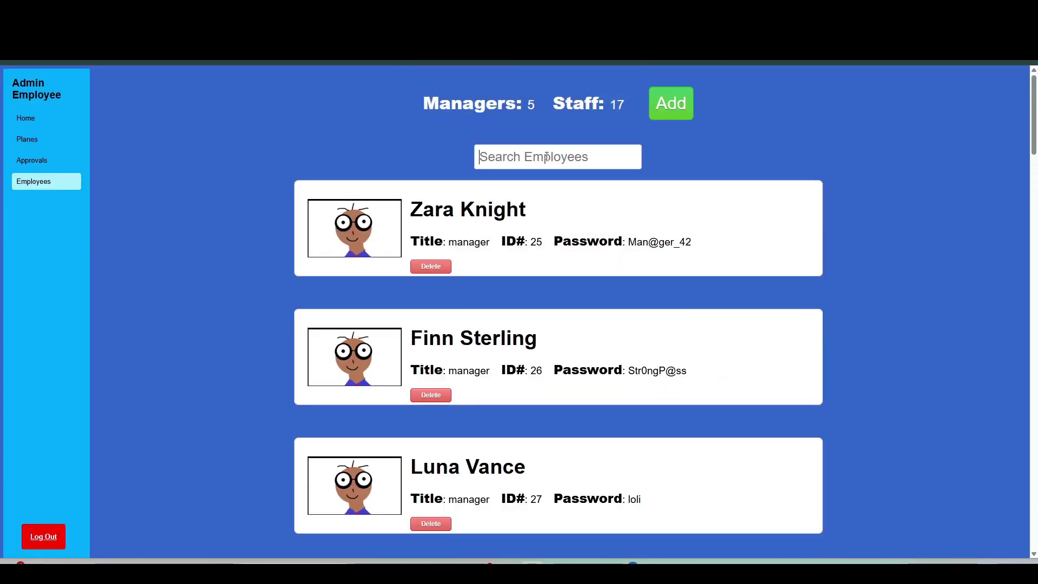
{"action": "left_click", "coordinate": [547, 156]}
{"action": "type", "text": "Baraka"}
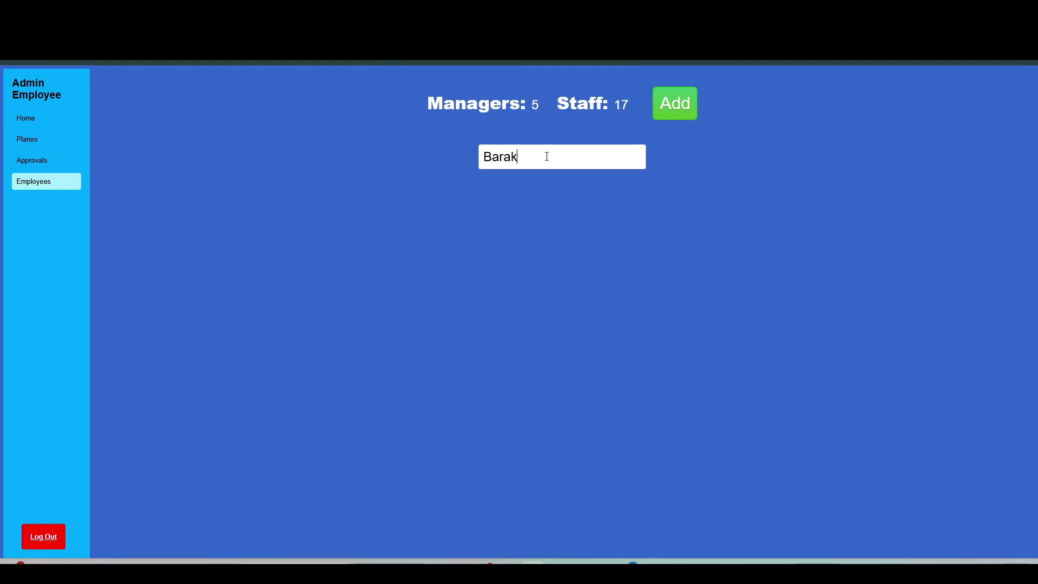
{"action": "key", "text": "BackSpace"}
{"action": "key", "text": "BackSpace"}
{"action": "key", "text": "BackSpace"}
{"action": "key", "text": "BackSpace"}
{"action": "key", "text": "BackSpace"}
{"action": "key", "text": "BackSpace"}
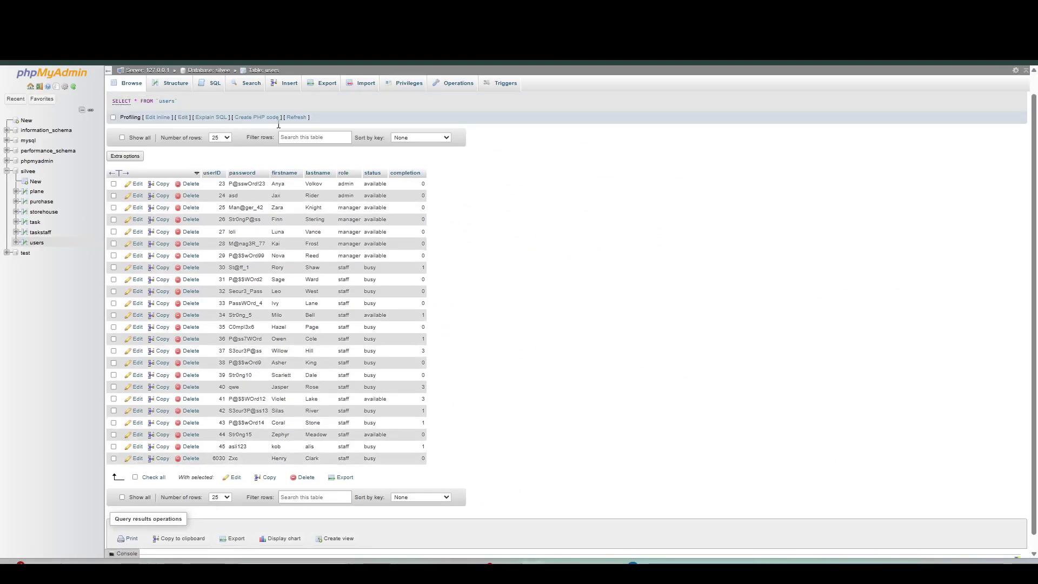
{"action": "key", "text": "ctrl+Tab"}
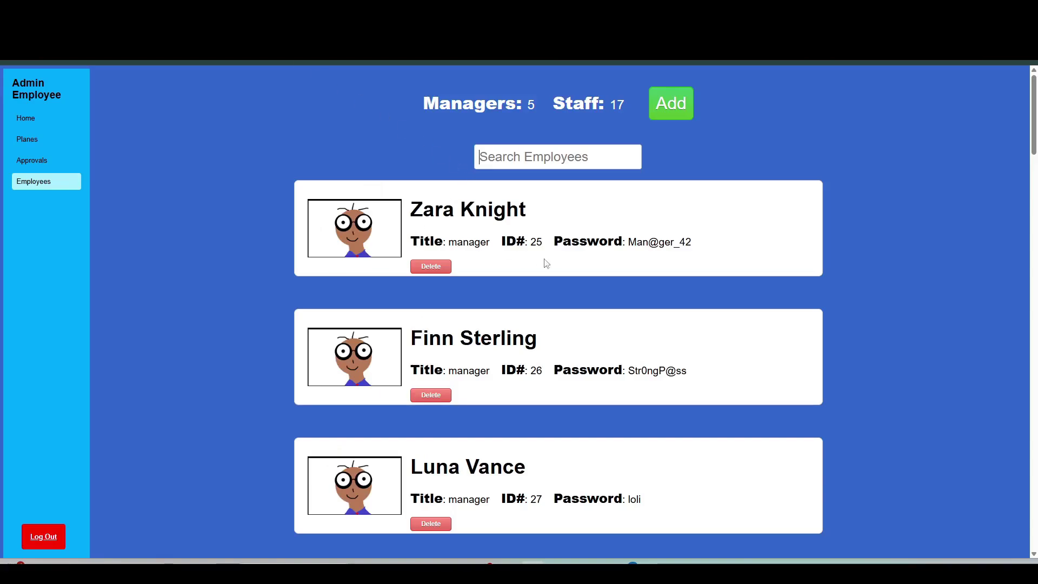
Step: Fill in a new Manager-type employee form with first name, last name and password
{"action": "left_click", "coordinate": [660, 113]}
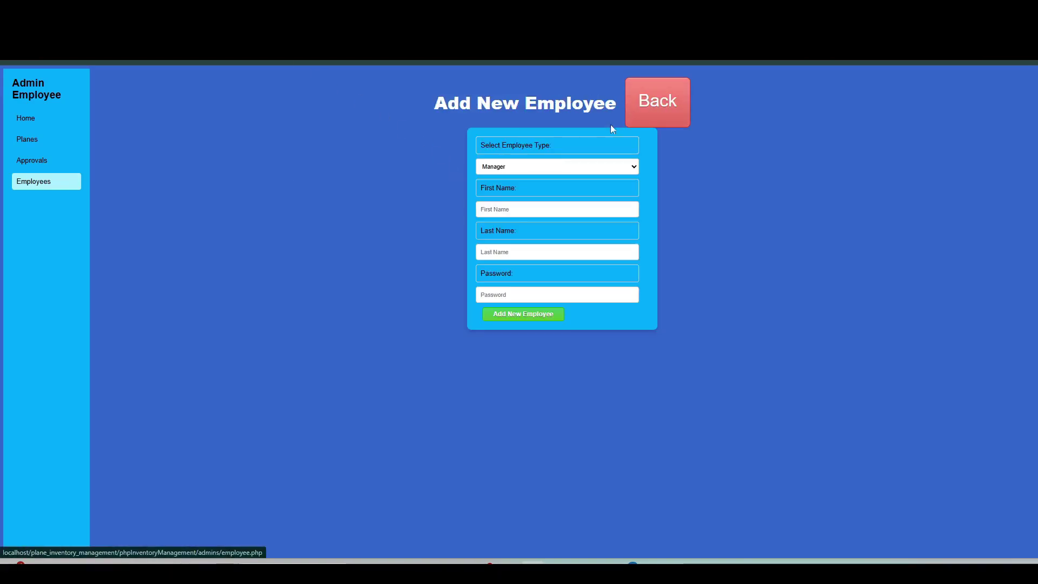
{"action": "left_click", "coordinate": [527, 168]}
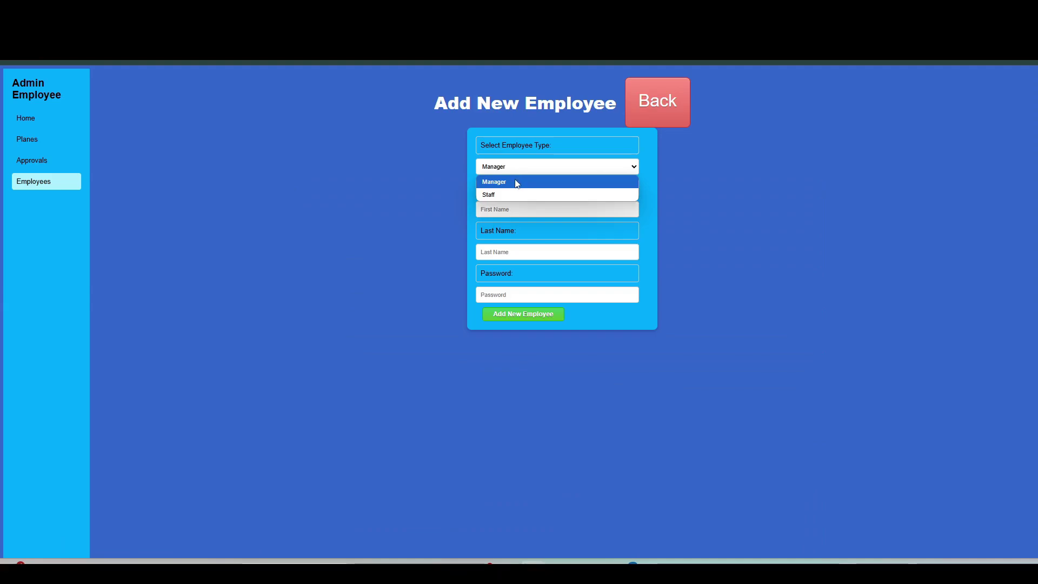
{"action": "left_click", "coordinate": [515, 178]}
{"action": "left_click", "coordinate": [514, 210]}
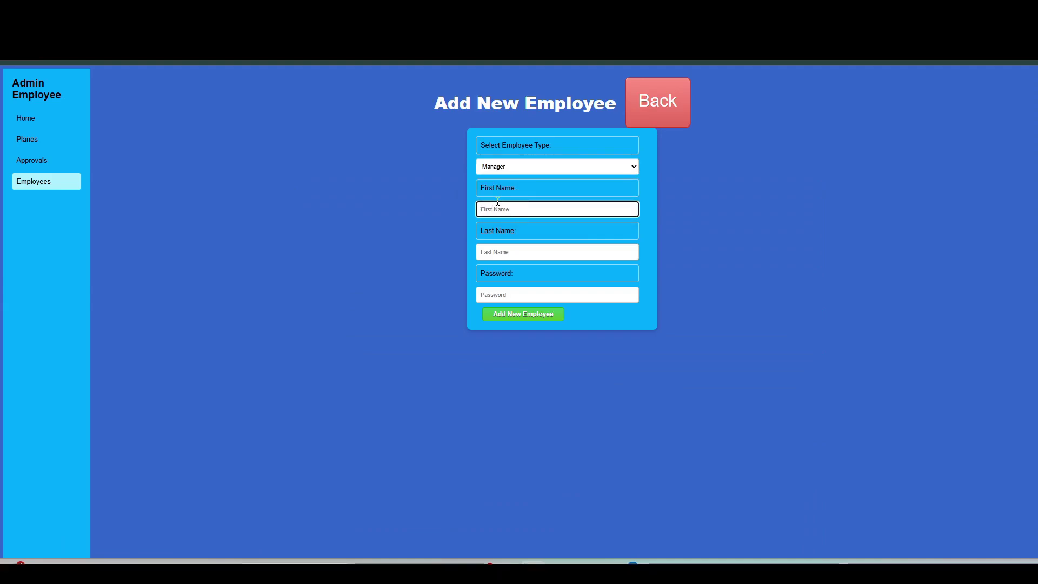
{"action": "type", "text": "Gale"}
{"action": "key", "text": "Tab"}
{"action": "type", "text": "M"}
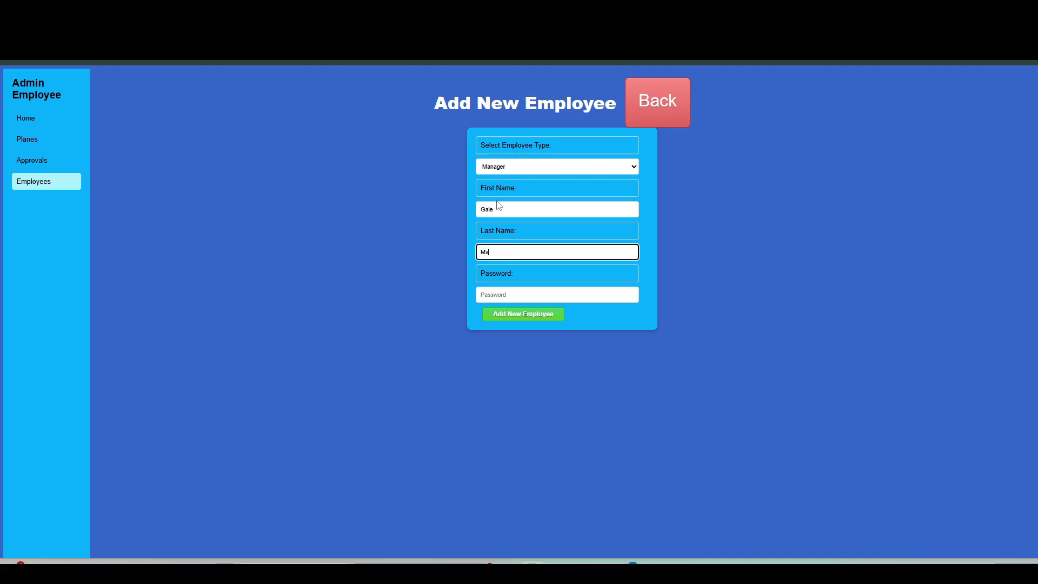
{"action": "type", "text": "ab"}
{"action": "left_click", "coordinate": [507, 294]}
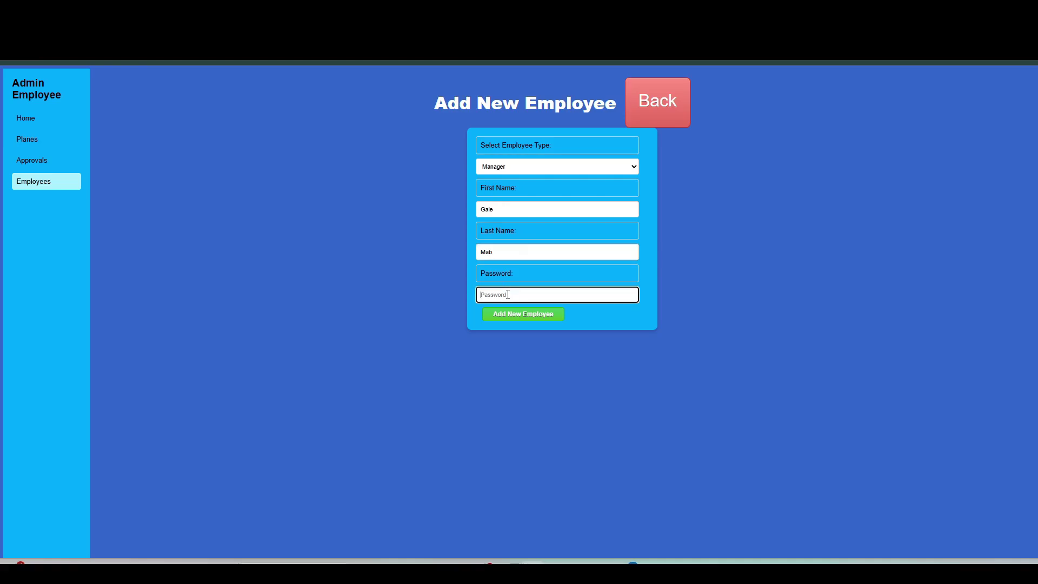
{"action": "type", "text": "qaz"}
Step: Submit the new manager, dismiss the confirmation, and return to the employee list
{"action": "left_click", "coordinate": [501, 321]}
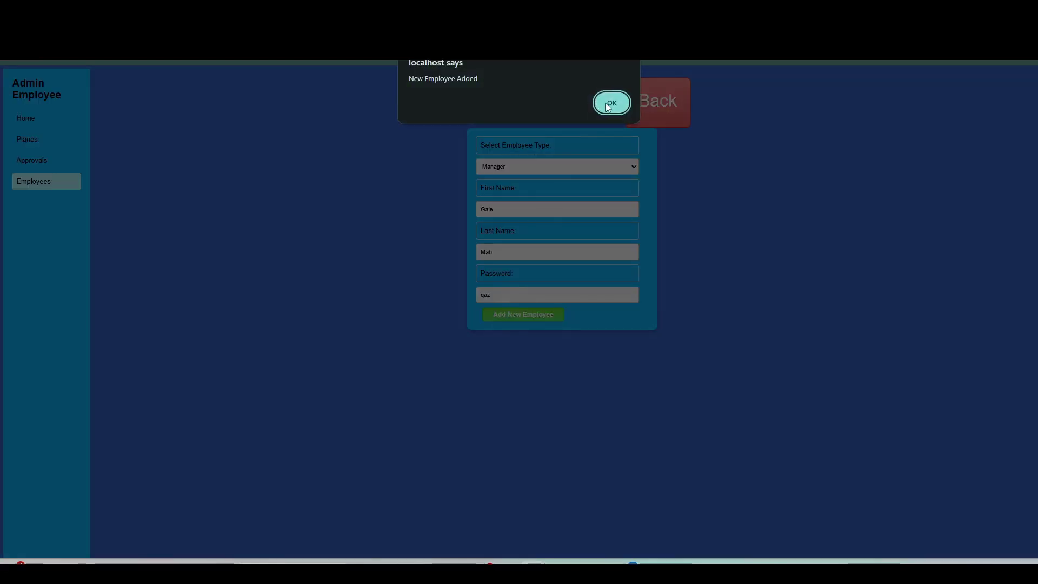
{"action": "left_click", "coordinate": [610, 104]}
{"action": "left_click", "coordinate": [655, 115]}
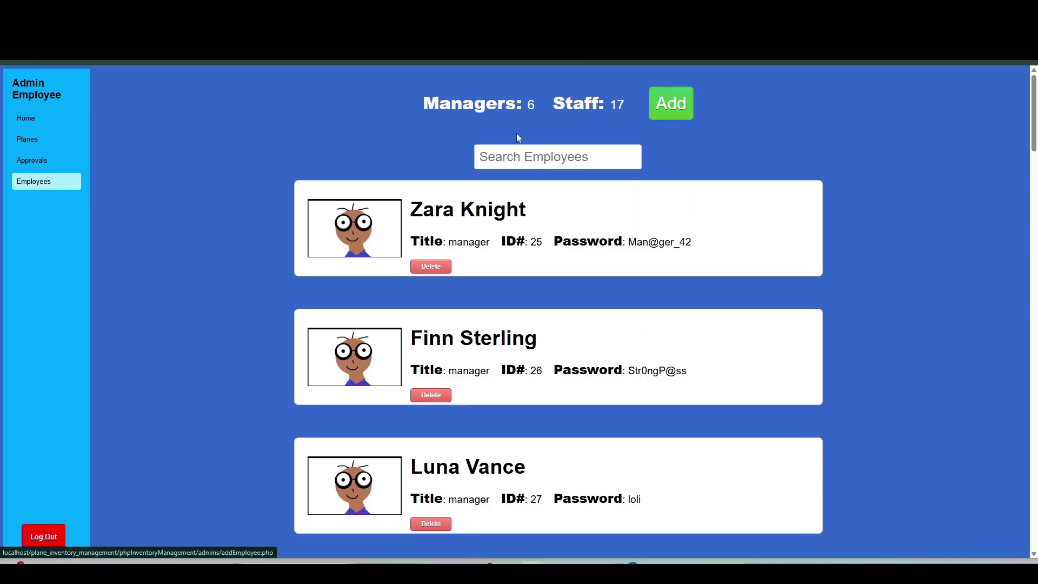
Step: Search employees by the new manager's first name and highlight the ID number on their card
{"action": "left_click", "coordinate": [510, 157]}
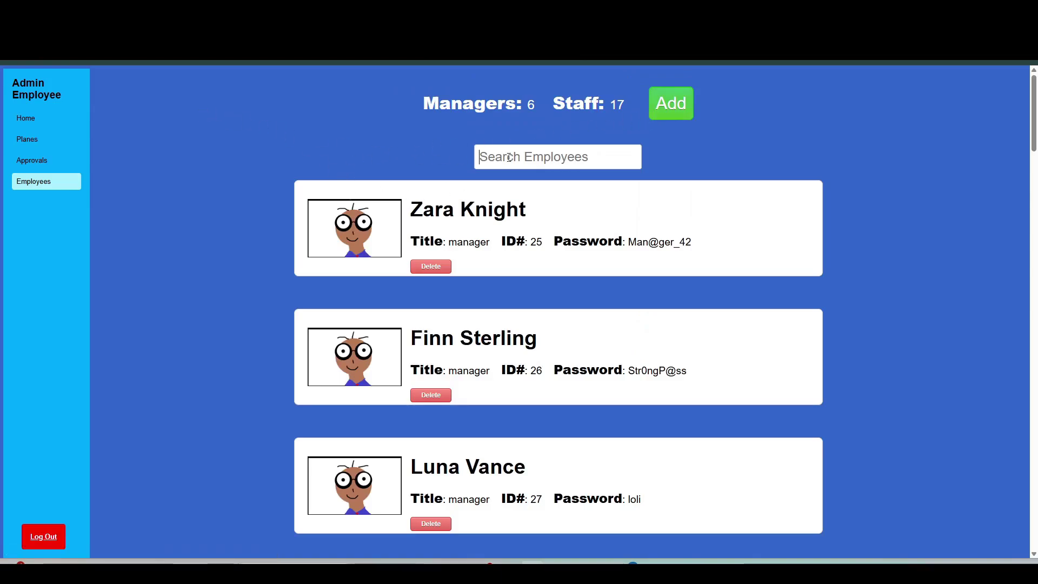
{"action": "type", "text": "gale"}
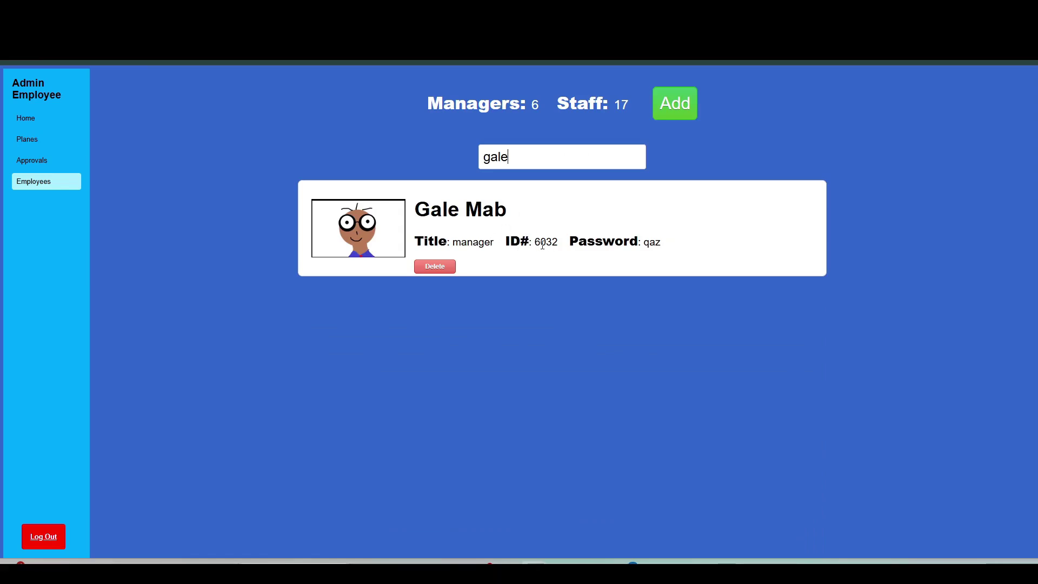
{"action": "mouse_move", "coordinate": [536, 242]}
{"action": "left_mouse_down"}
{"action": "mouse_move", "coordinate": [561, 242]}
{"action": "mouse_move", "coordinate": [536, 243]}
{"action": "left_mouse_up"}
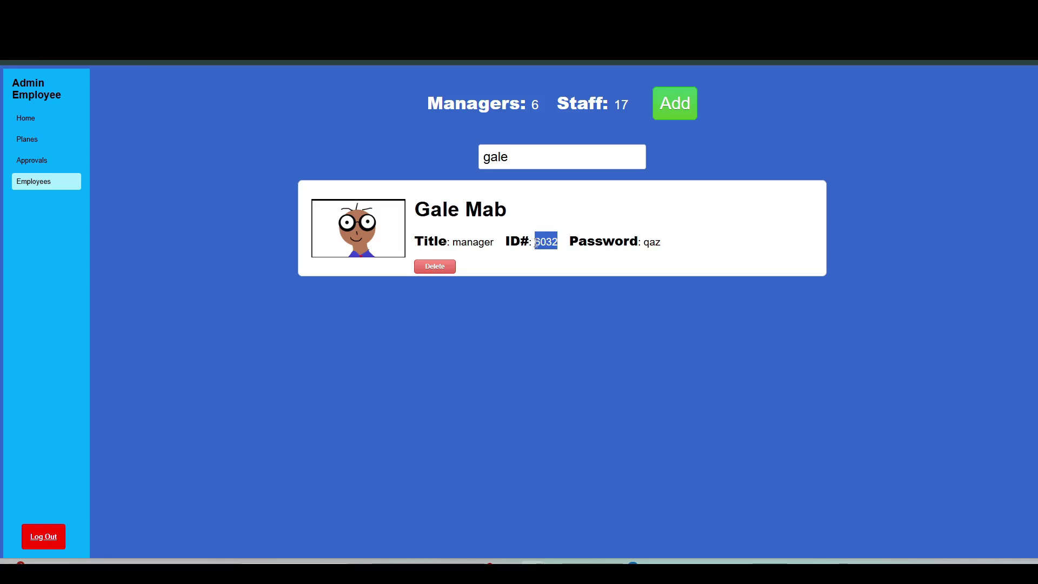
{"action": "left_click", "coordinate": [576, 202]}
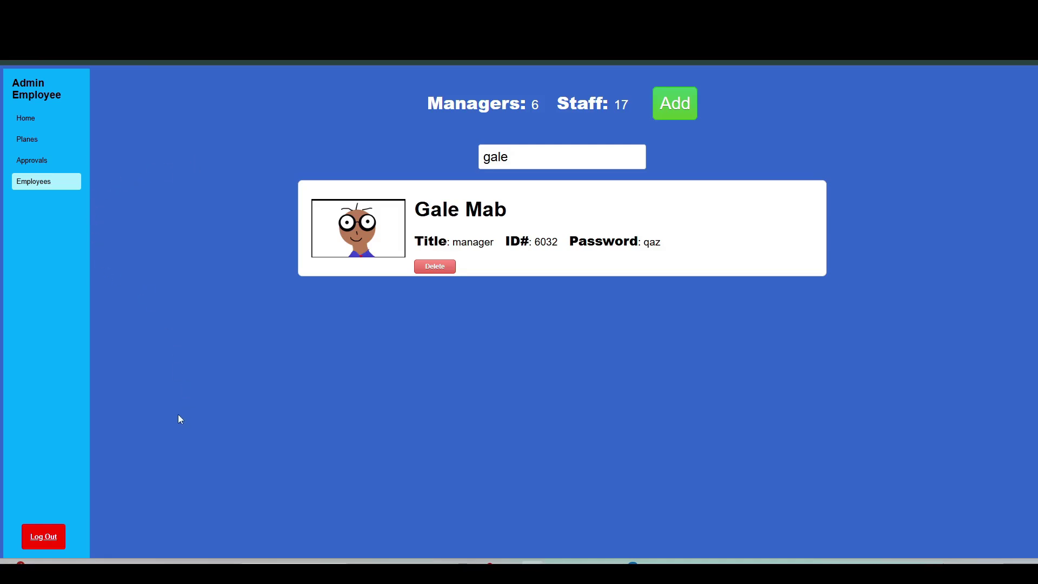
Step: Log out of the admin account and sign in with the new manager's user ID and password
{"action": "left_click", "coordinate": [54, 536]}
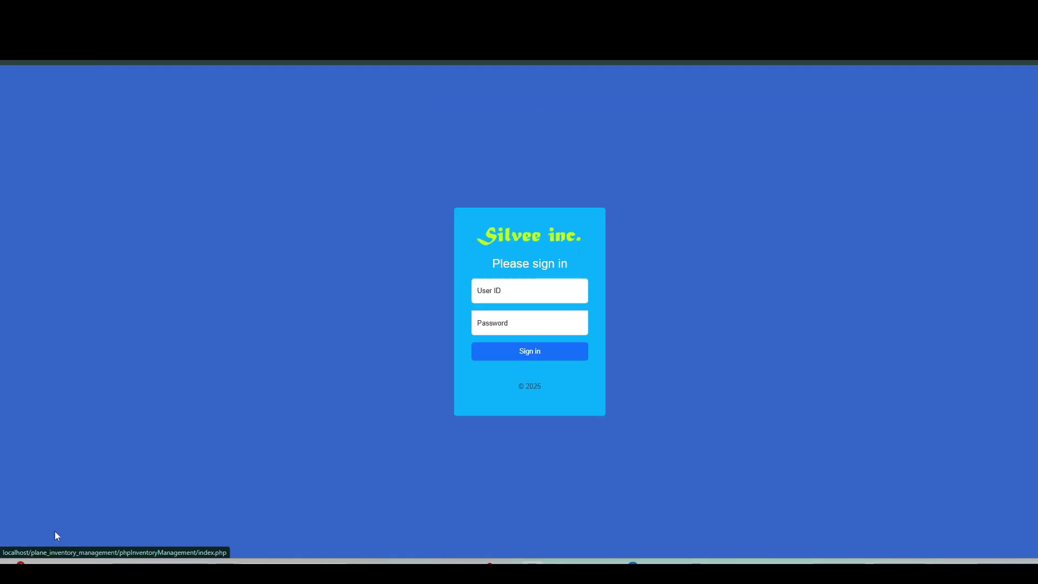
{"action": "left_click", "coordinate": [486, 299]}
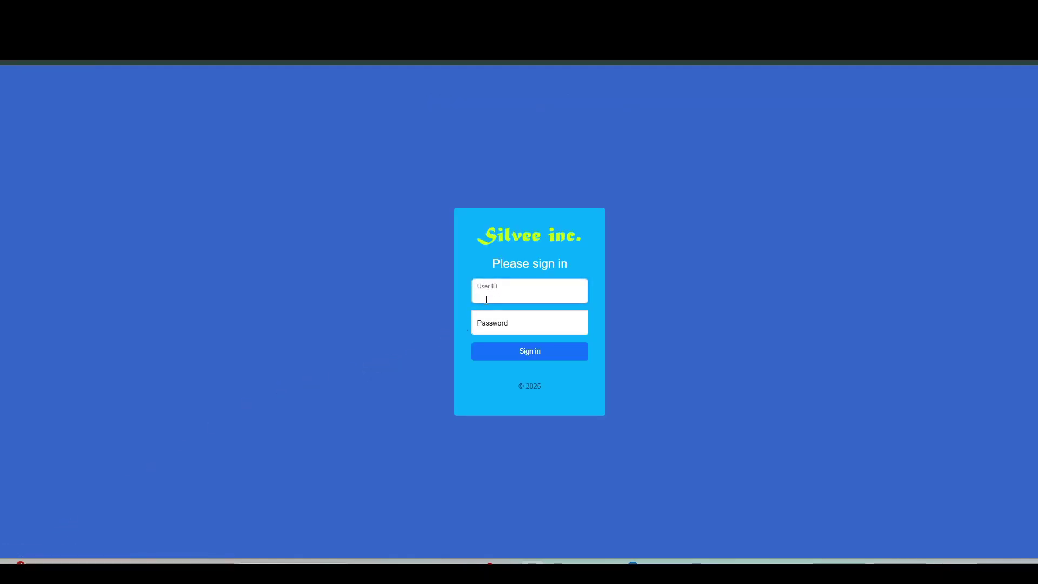
{"action": "type", "text": "6032"}
{"action": "left_click", "coordinate": [512, 324]}
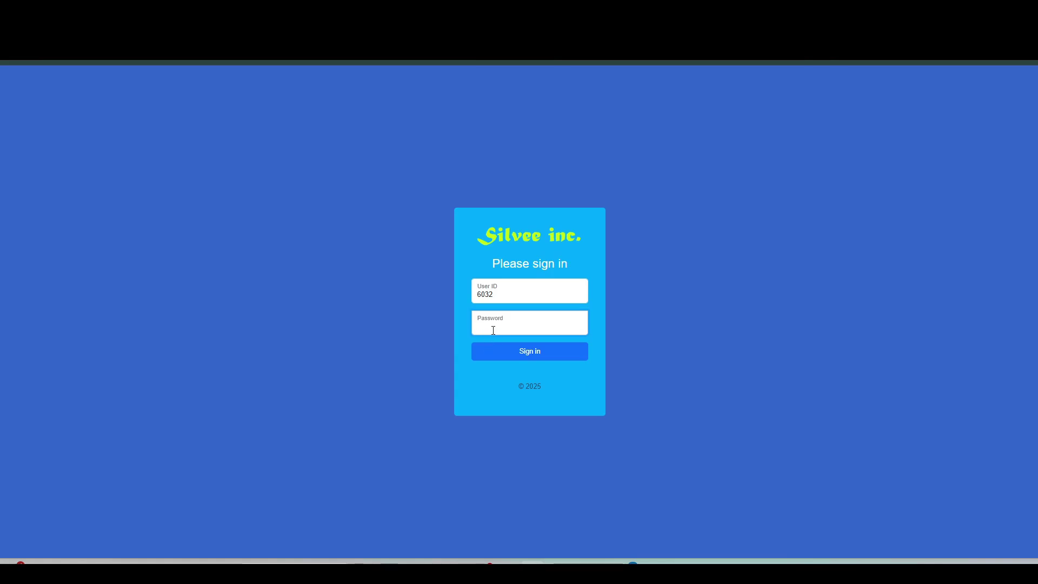
{"action": "left_click", "coordinate": [520, 355]}
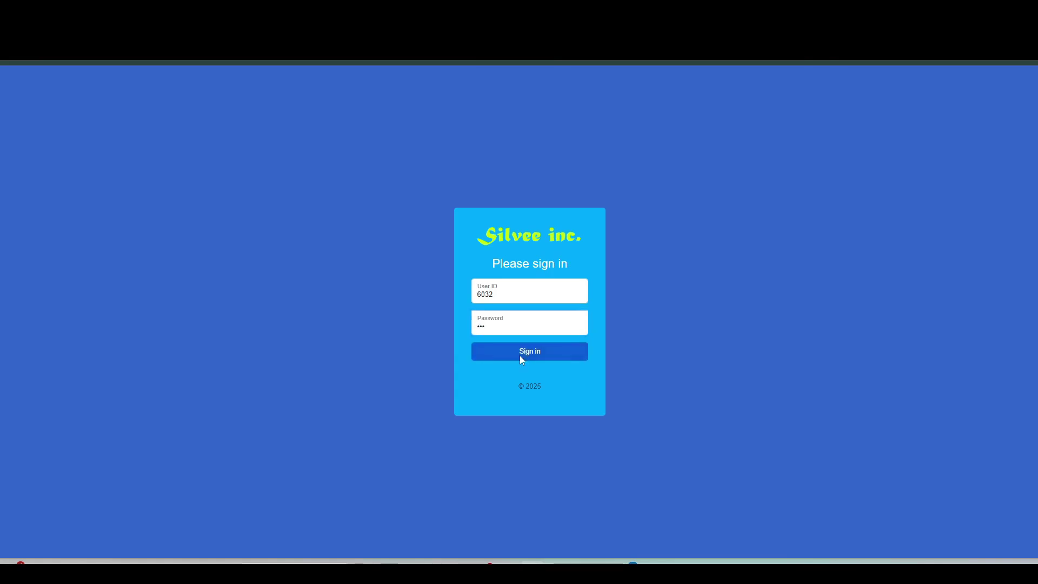
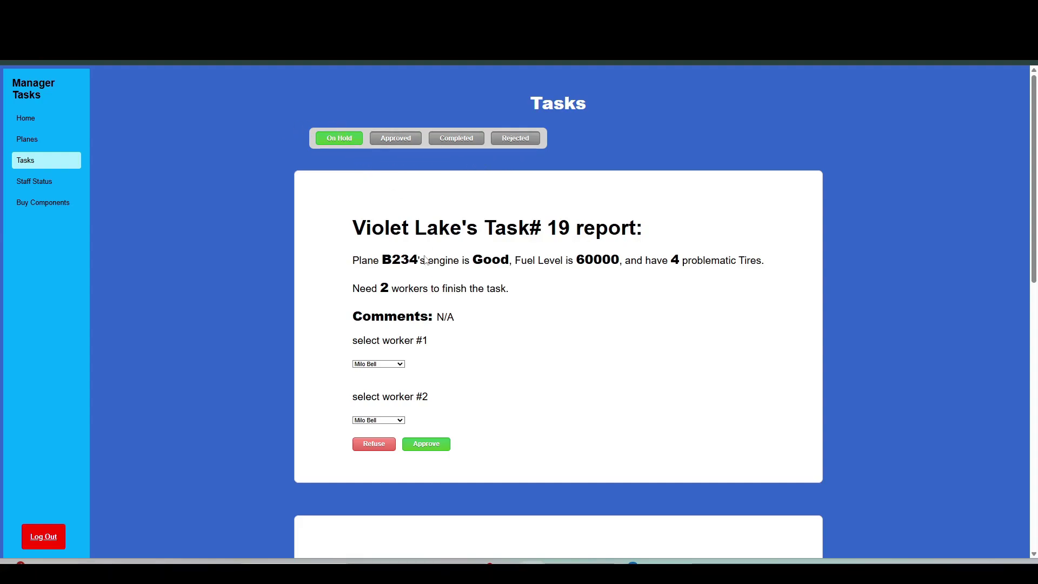
Step: Choose two different workers in Task# 22's two 'select worker' dropdowns
{"action": "scroll", "coordinate": [445, 277], "scroll_direction": "down", "scroll_amount": 2}
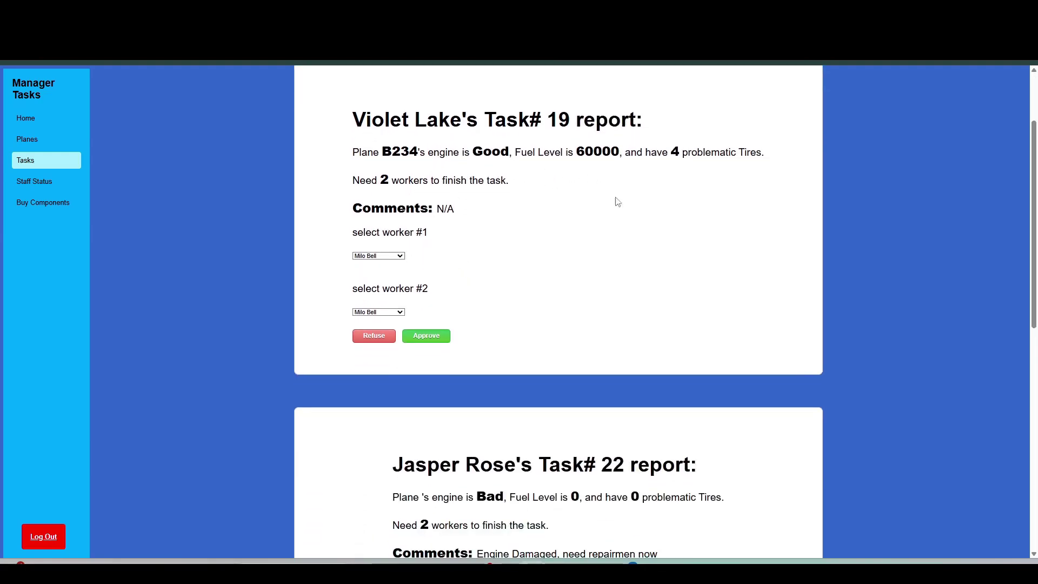
{"action": "scroll", "coordinate": [557, 225], "scroll_direction": "down", "scroll_amount": 4}
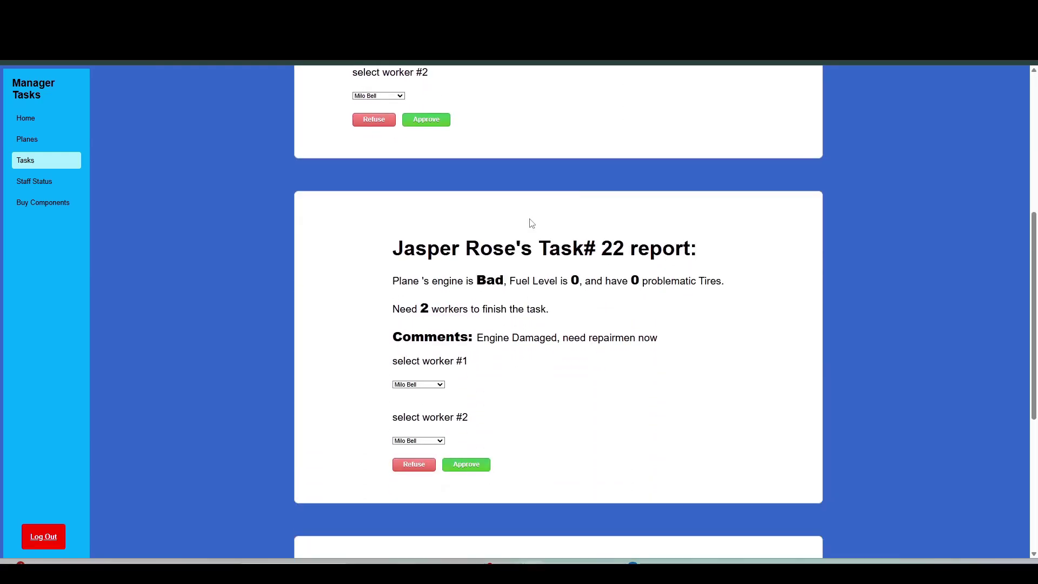
{"action": "scroll", "coordinate": [522, 216], "scroll_direction": "up", "scroll_amount": 3}
{"action": "scroll", "coordinate": [518, 211], "scroll_direction": "down", "scroll_amount": 1}
{"action": "scroll", "coordinate": [486, 212], "scroll_direction": "up", "scroll_amount": 4}
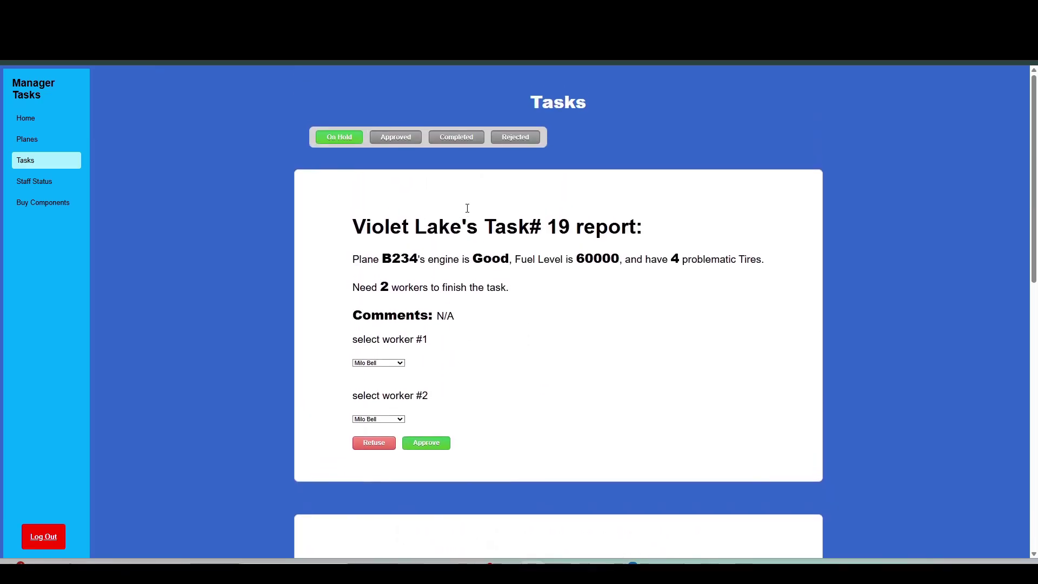
{"action": "scroll", "coordinate": [487, 216], "scroll_direction": "down", "scroll_amount": 6}
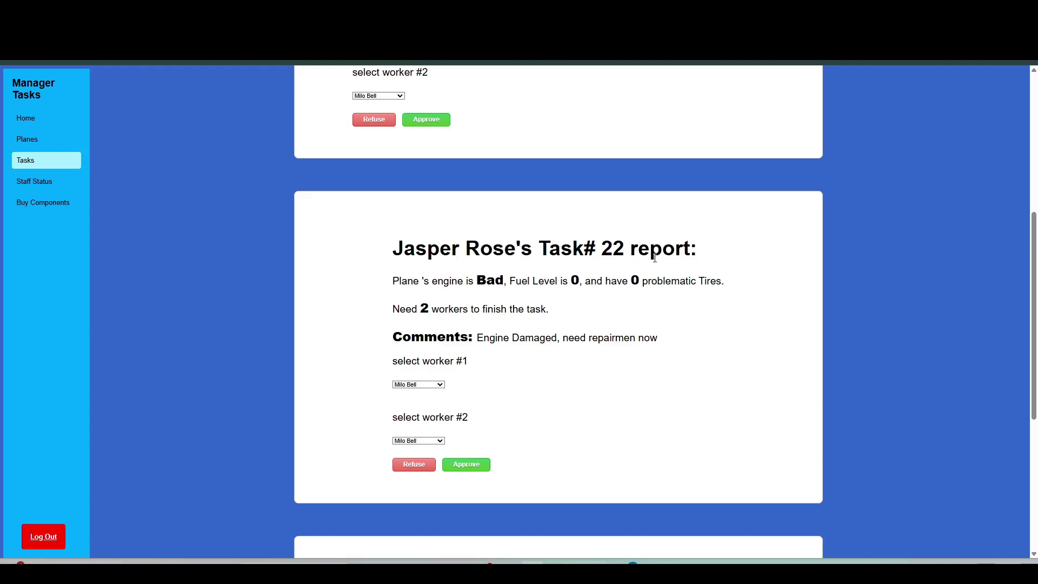
{"action": "left_click", "coordinate": [432, 384]}
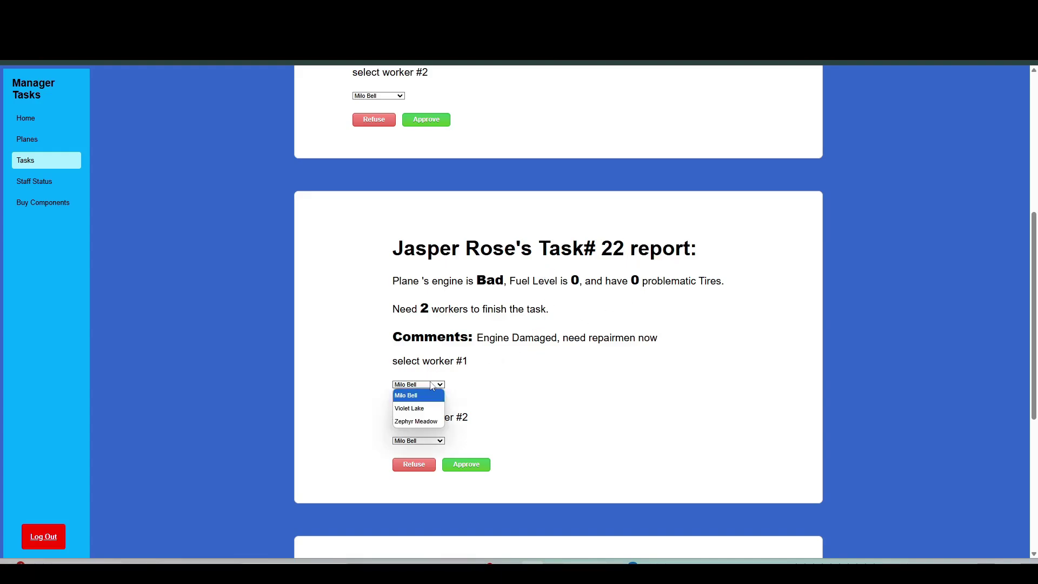
{"action": "left_click", "coordinate": [433, 412]}
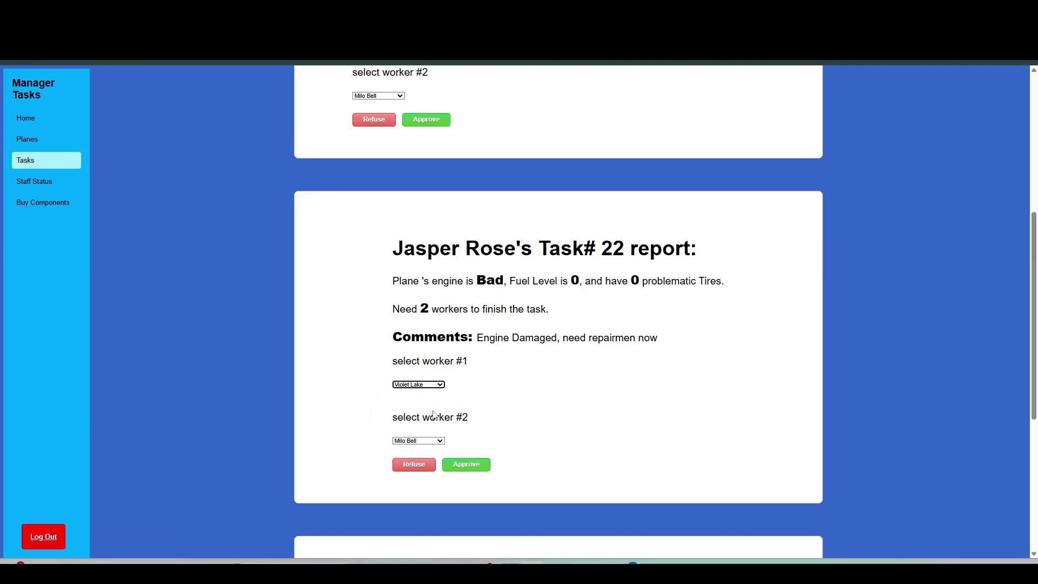
{"action": "left_click", "coordinate": [427, 441]}
{"action": "left_click", "coordinate": [426, 478]}
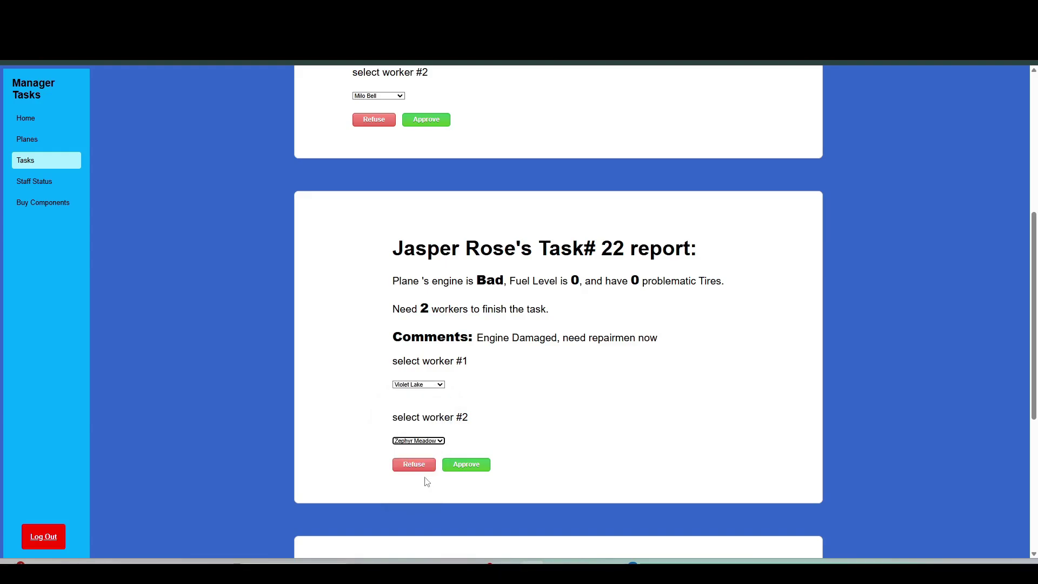
Step: Approve Task# 22 with those workers and dismiss the approval alert
{"action": "scroll", "coordinate": [438, 405], "scroll_direction": "down", "scroll_amount": 1}
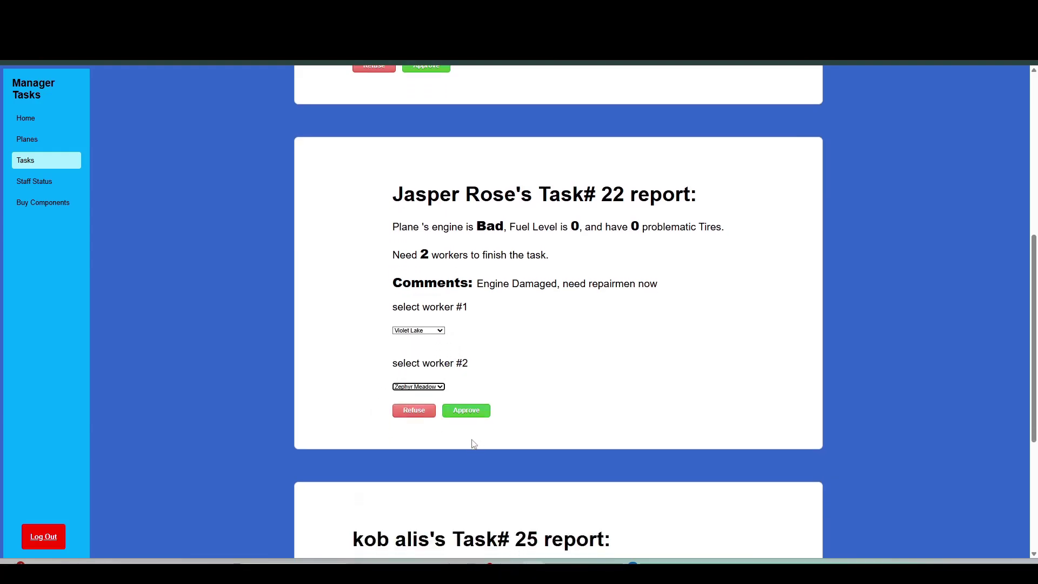
{"action": "left_click", "coordinate": [467, 412]}
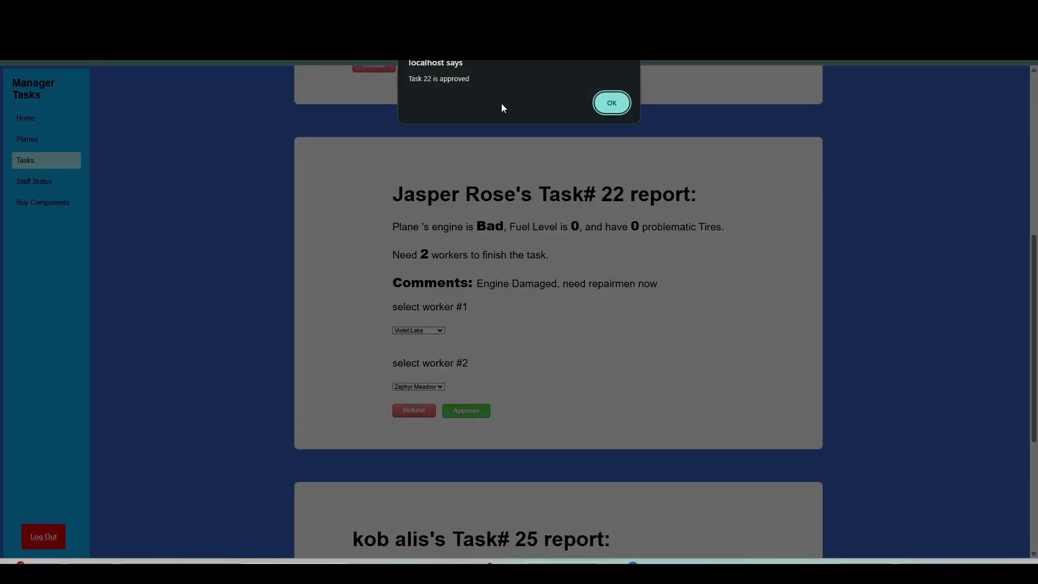
{"action": "left_click", "coordinate": [610, 104]}
{"action": "scroll", "coordinate": [565, 237], "scroll_direction": "up", "scroll_amount": 5}
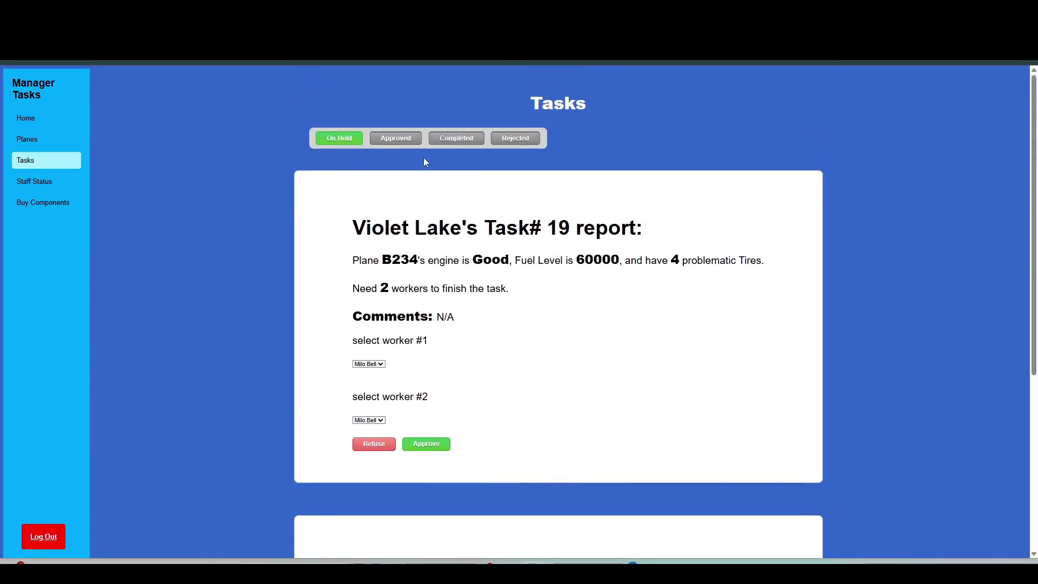
Step: Check that Task# 22 now appears under Approved with its two assigned workers
{"action": "scroll", "coordinate": [442, 245], "scroll_direction": "down", "scroll_amount": 5}
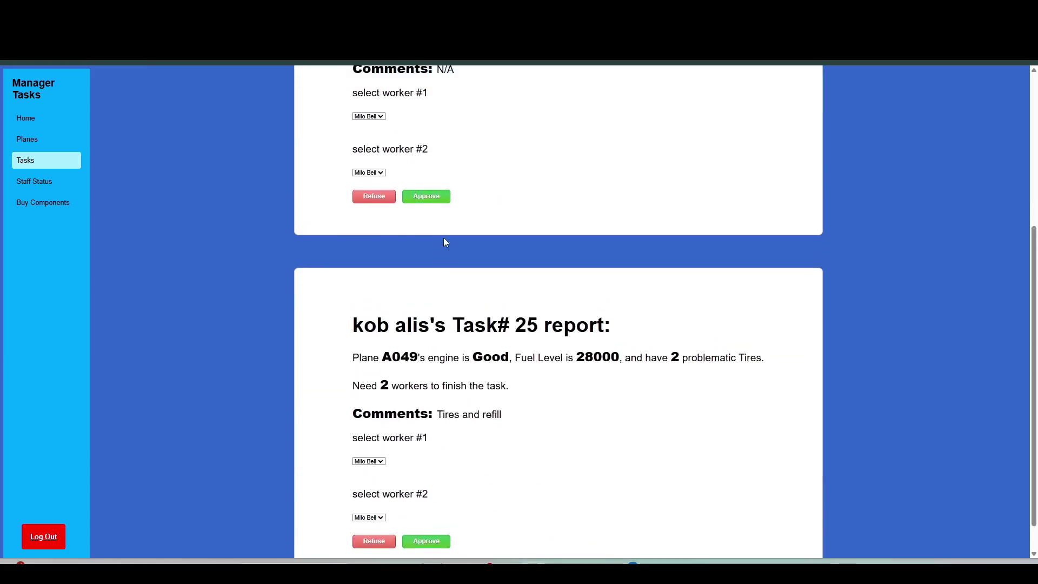
{"action": "scroll", "coordinate": [470, 254], "scroll_direction": "up", "scroll_amount": 5}
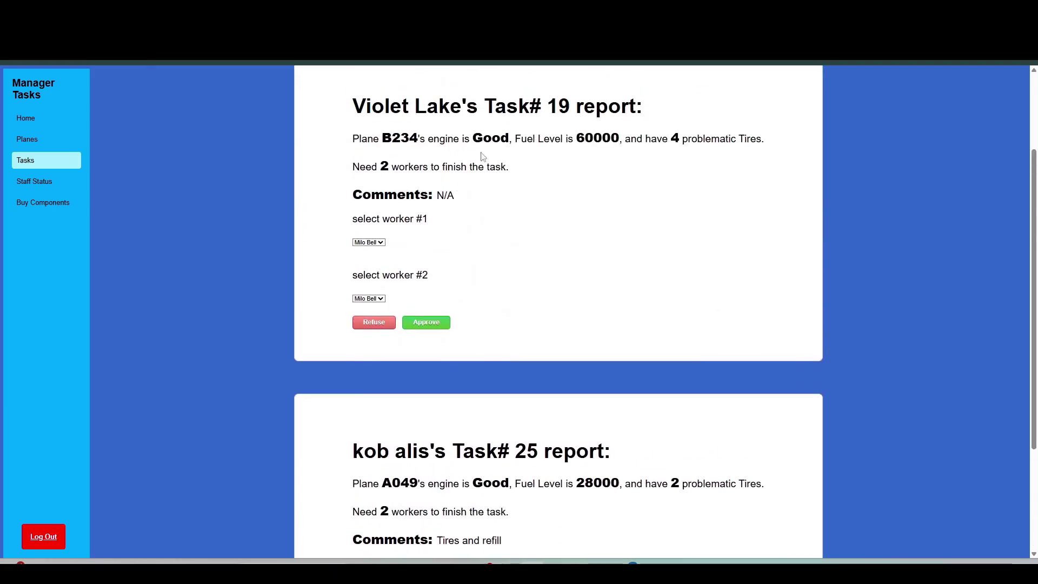
{"action": "left_click", "coordinate": [394, 139]}
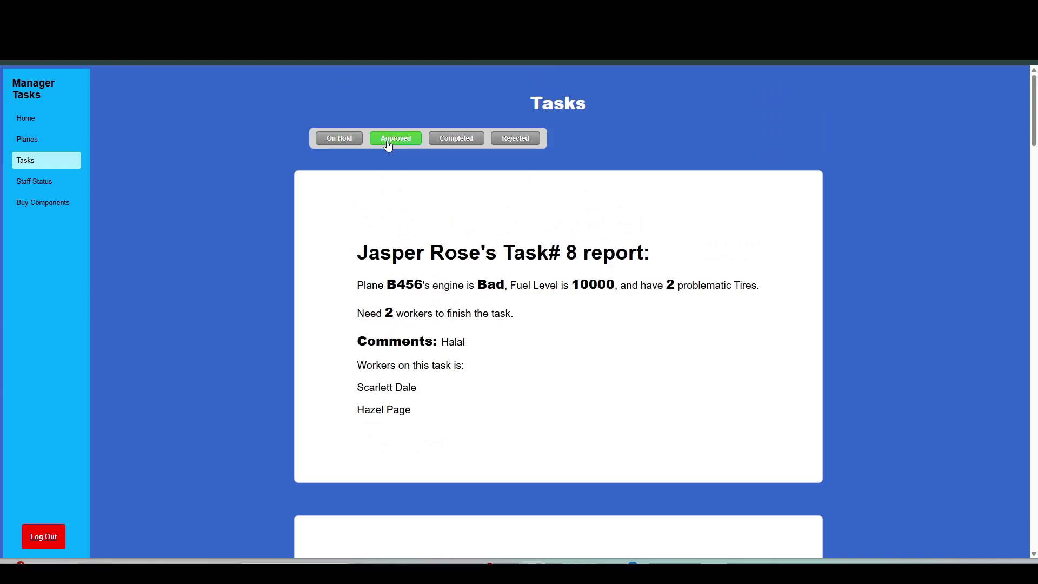
{"action": "scroll", "coordinate": [502, 228], "scroll_direction": "down", "scroll_amount": 18}
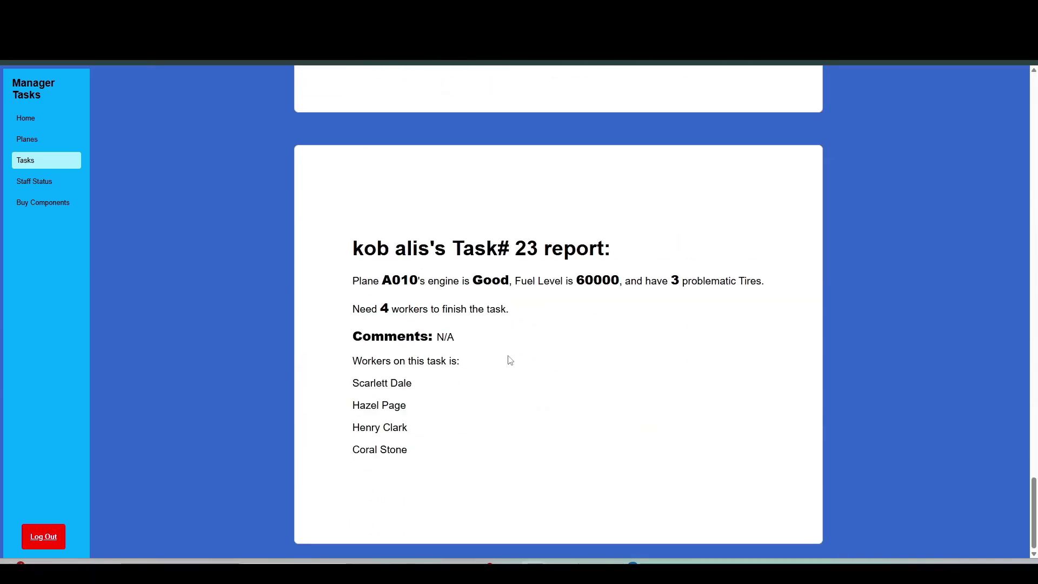
{"action": "scroll", "coordinate": [449, 336], "scroll_direction": "up", "scroll_amount": 6}
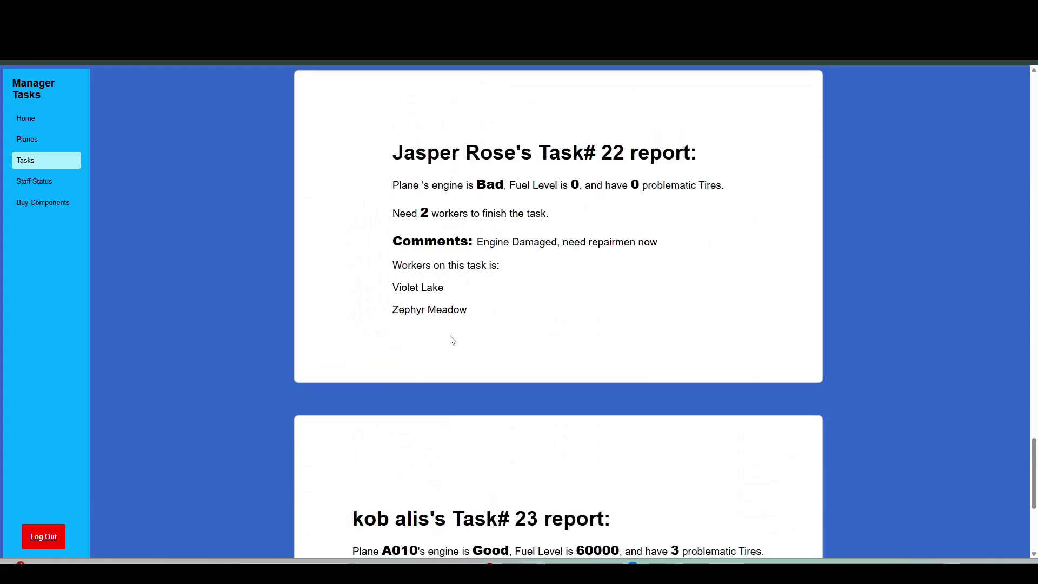
{"action": "scroll", "coordinate": [454, 339], "scroll_direction": "down", "scroll_amount": 1}
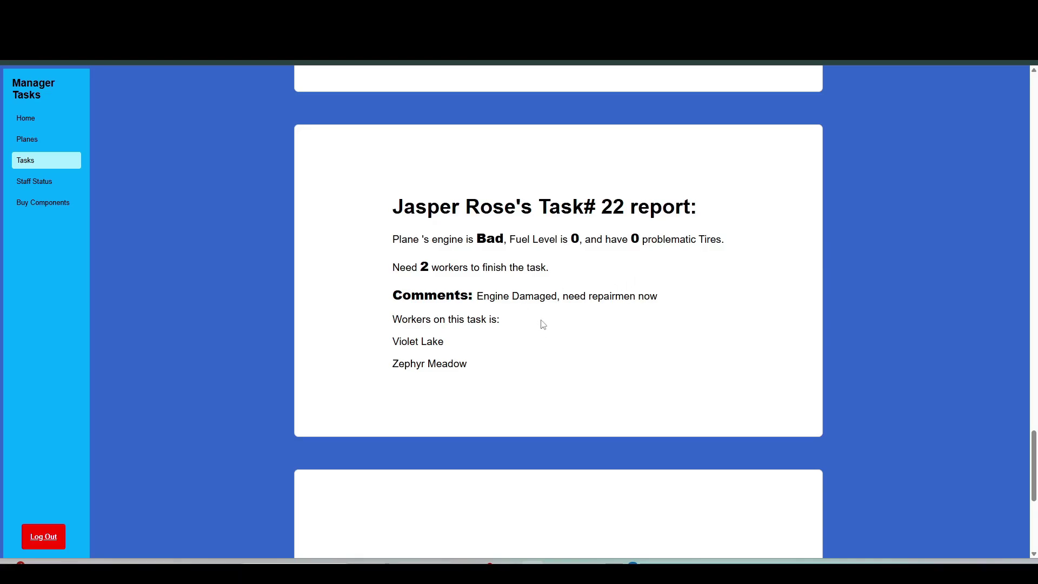
{"action": "scroll", "coordinate": [498, 262], "scroll_direction": "up", "scroll_amount": 15}
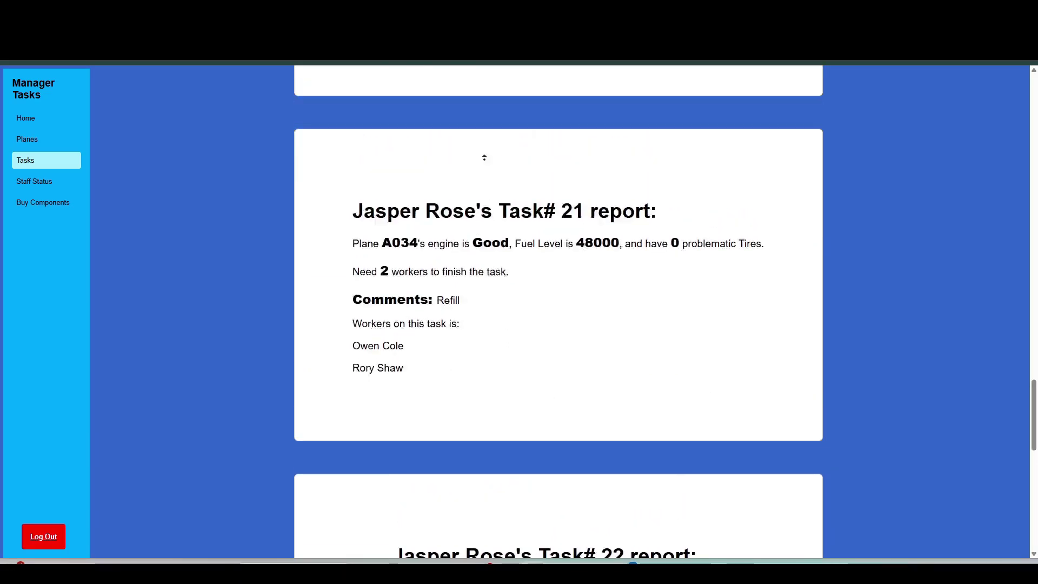
{"action": "scroll", "coordinate": [479, 149], "scroll_direction": "down", "scroll_amount": 13}
{"action": "scroll", "coordinate": [417, 180], "scroll_direction": "up", "scroll_amount": 7}
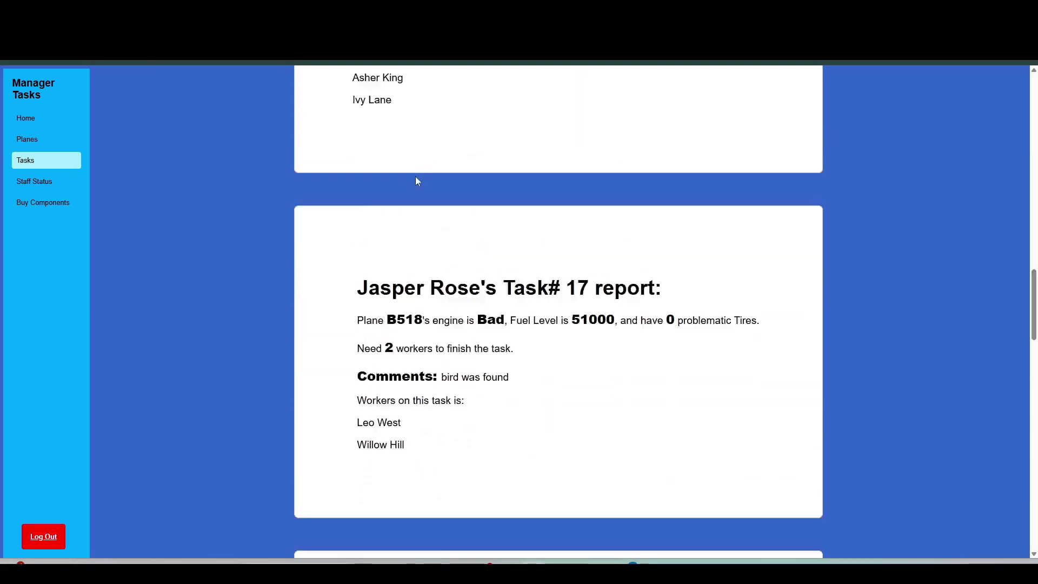
{"action": "scroll", "coordinate": [249, 196], "scroll_direction": "up", "scroll_amount": 18}
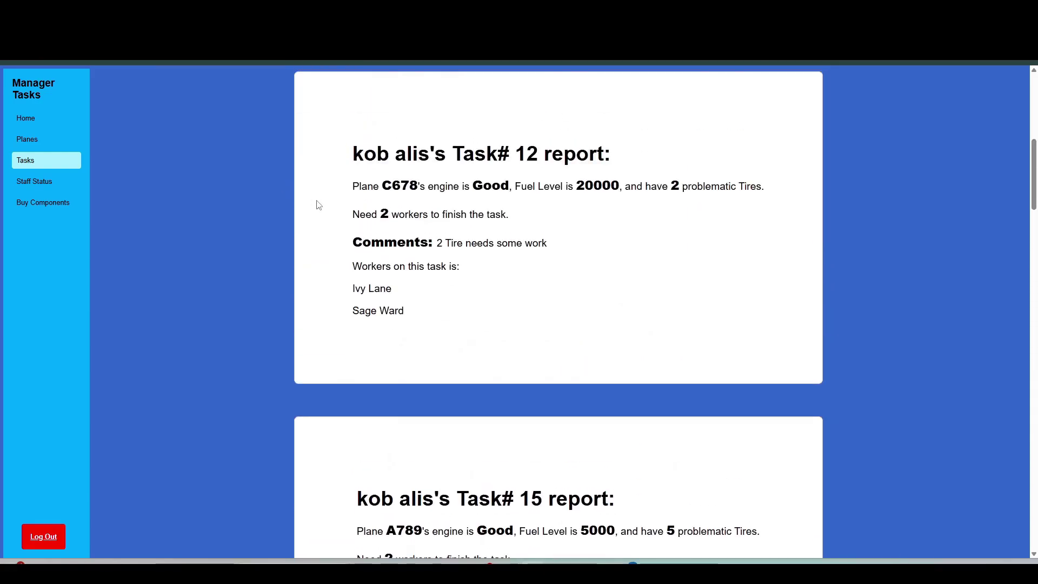
{"action": "scroll", "coordinate": [325, 211], "scroll_direction": "up", "scroll_amount": 3}
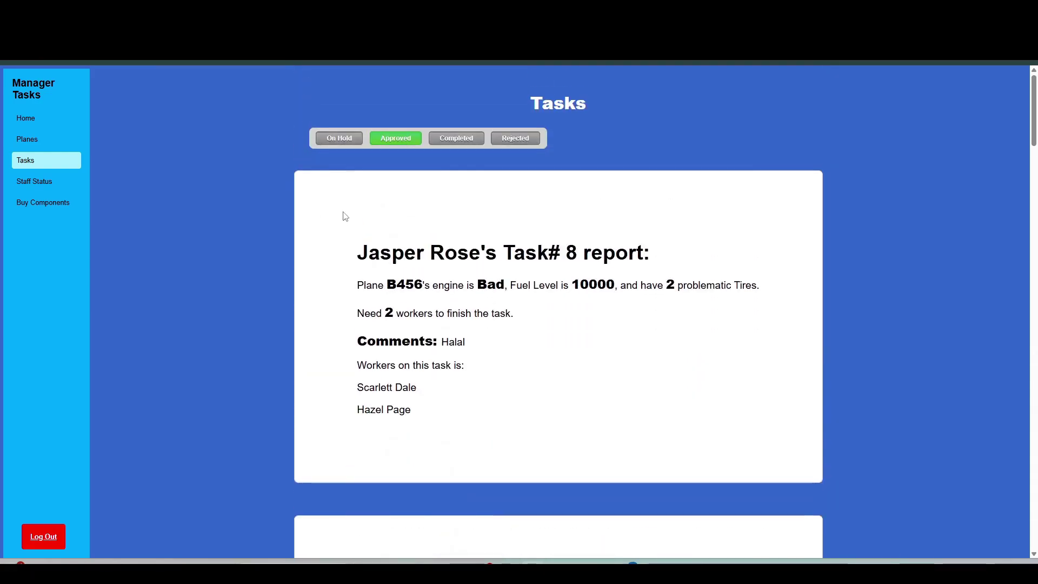
Step: Refuse Task# 19 from the On Hold list and dismiss the refusal alert
{"action": "left_click", "coordinate": [339, 140]}
{"action": "scroll", "coordinate": [385, 257], "scroll_direction": "down", "scroll_amount": 5}
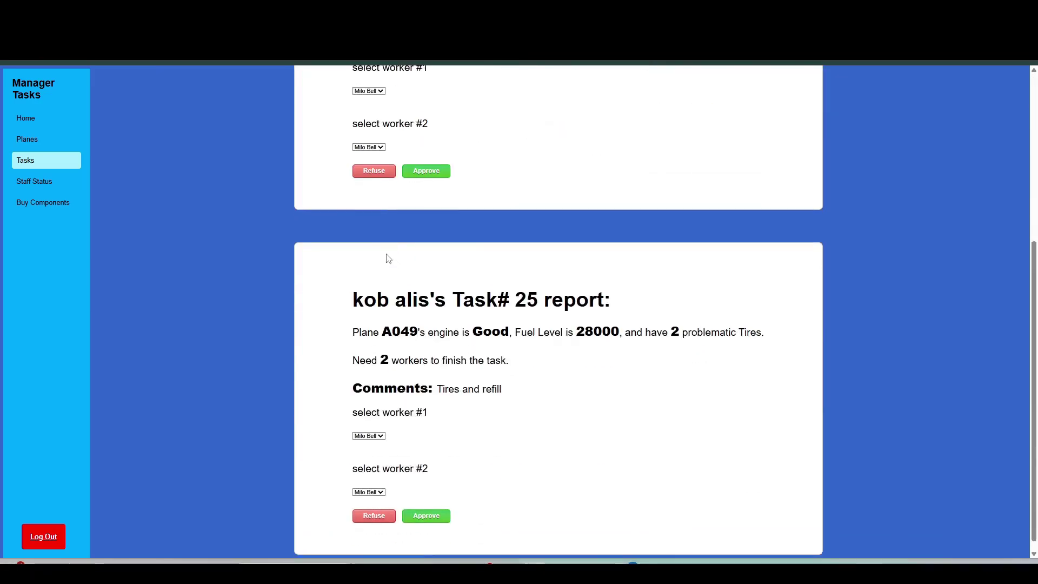
{"action": "scroll", "coordinate": [422, 379], "scroll_direction": "up", "scroll_amount": 5}
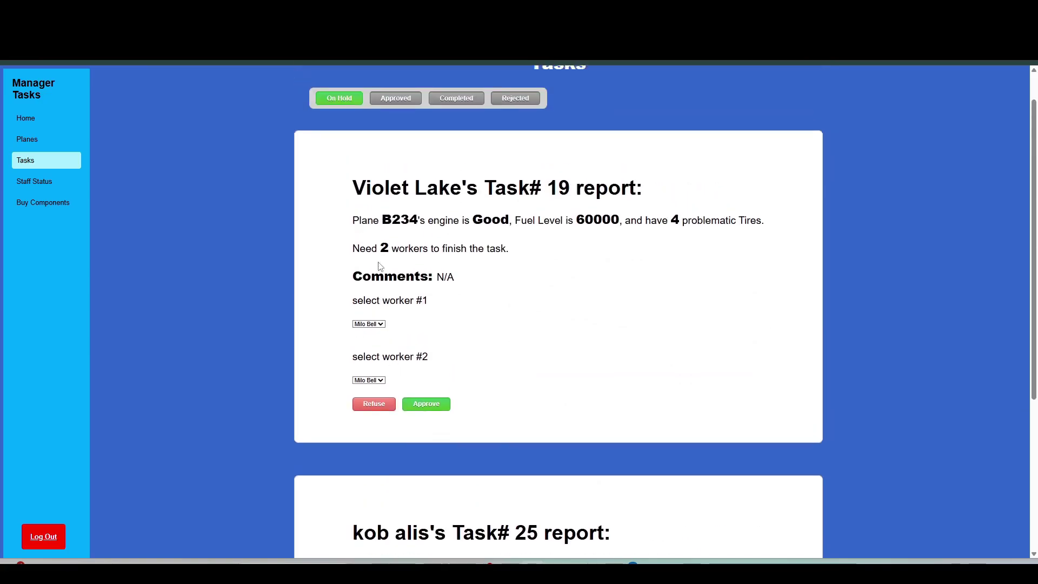
{"action": "left_click", "coordinate": [373, 445]}
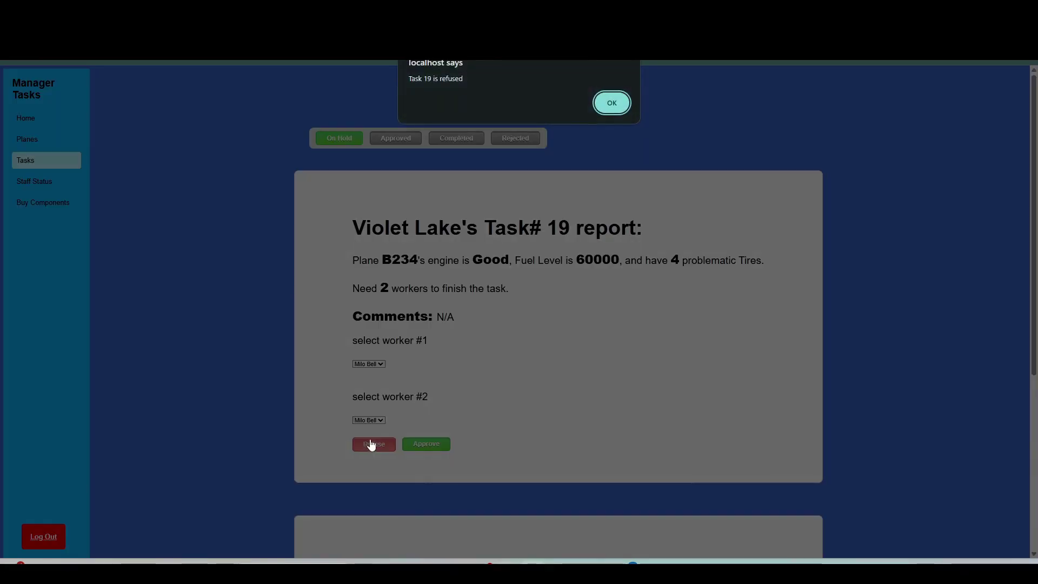
{"action": "left_click", "coordinate": [612, 104]}
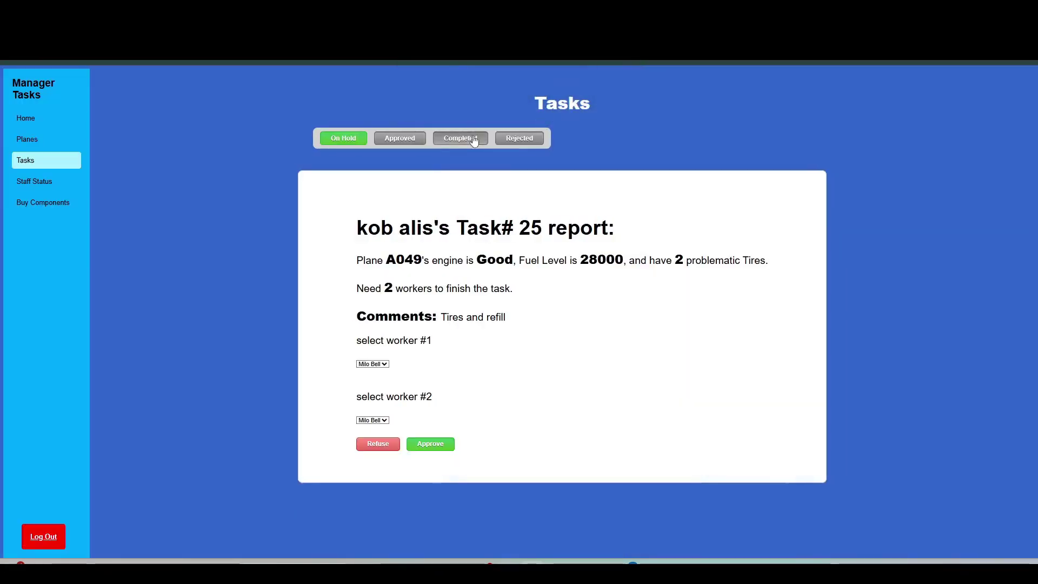
Step: Show the rejected tasks and confirm Task# 19 is now listed there
{"action": "left_click", "coordinate": [539, 141]}
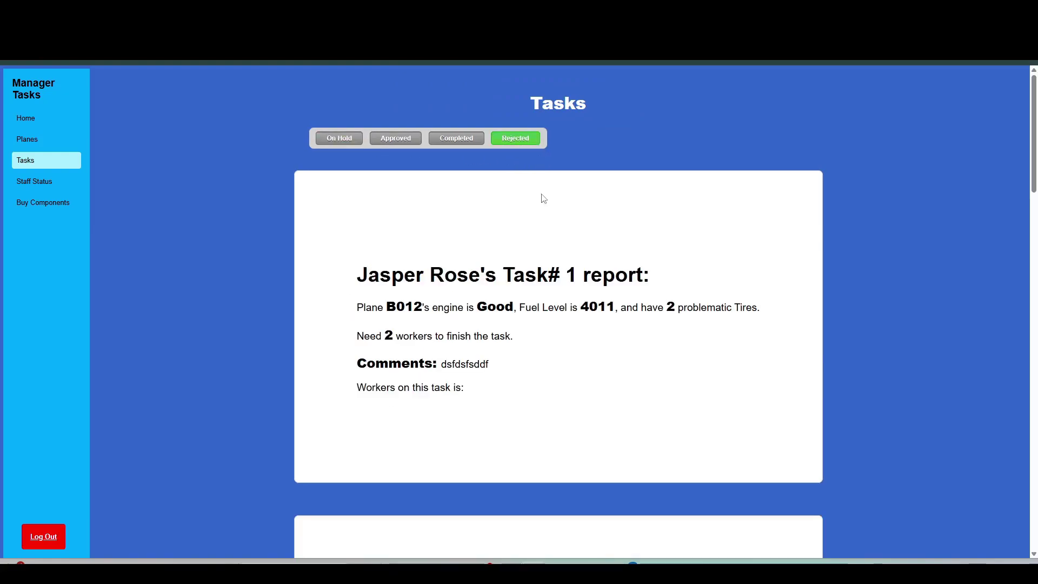
{"action": "scroll", "coordinate": [527, 303], "scroll_direction": "down", "scroll_amount": 6}
{"action": "scroll", "coordinate": [522, 324], "scroll_direction": "down", "scroll_amount": 10}
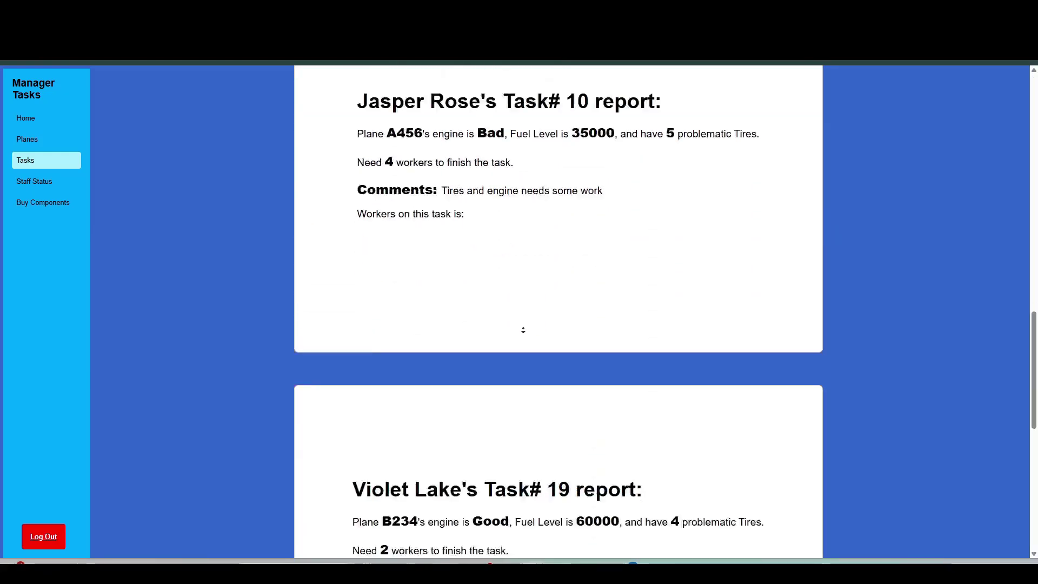
{"action": "scroll", "coordinate": [522, 335], "scroll_direction": "up", "scroll_amount": 6}
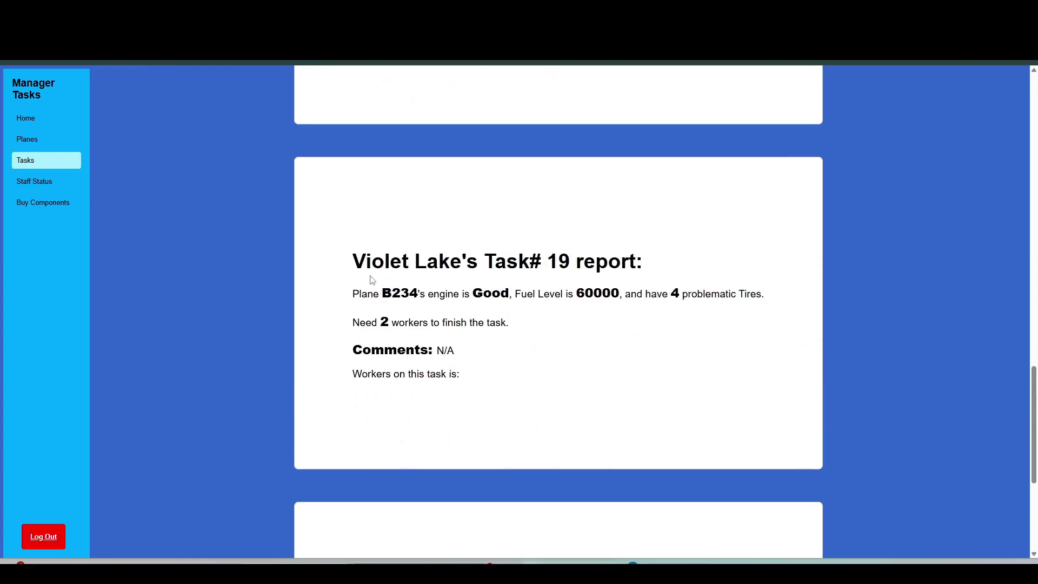
{"action": "scroll", "coordinate": [483, 340], "scroll_direction": "up", "scroll_amount": 1}
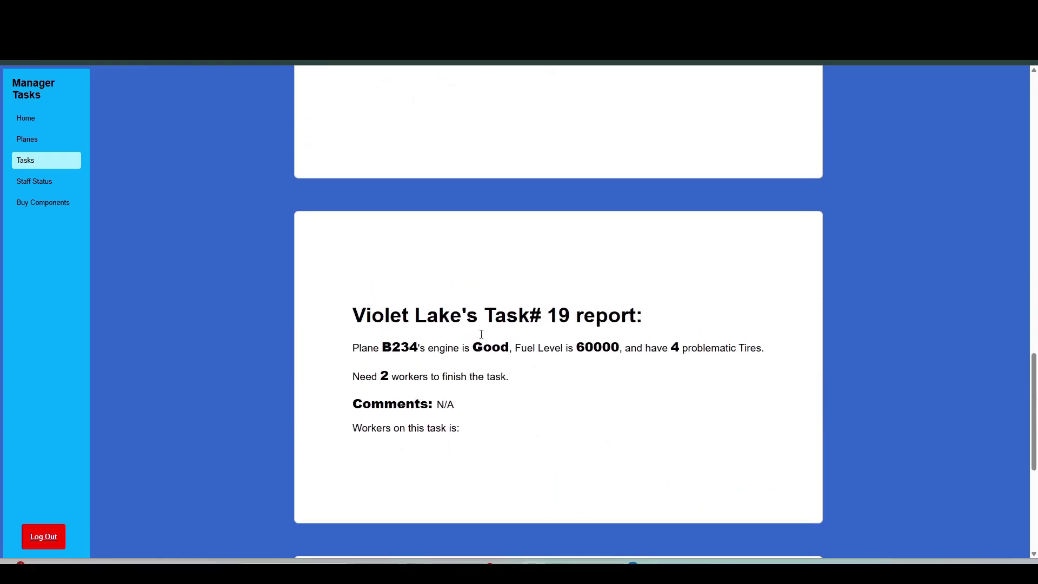
{"action": "scroll", "coordinate": [489, 233], "scroll_direction": "up", "scroll_amount": 3}
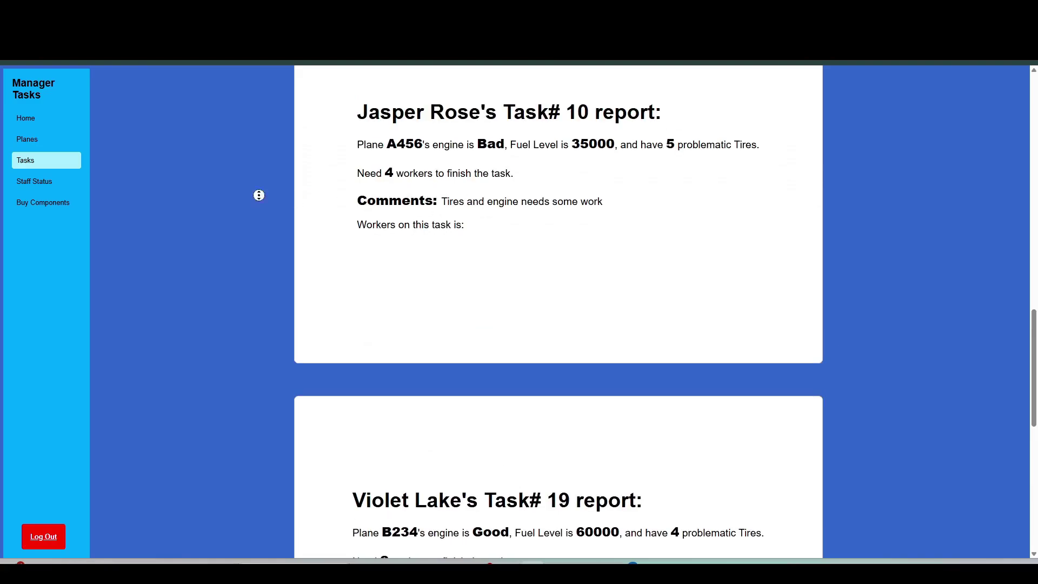
Step: Filter the list to completed tasks, showing Task# 7 for plane B518 and Task# 11
{"action": "scroll", "coordinate": [134, 173], "scroll_direction": "up", "scroll_amount": 1}
{"action": "scroll", "coordinate": [310, 213], "scroll_direction": "up", "scroll_amount": 15}
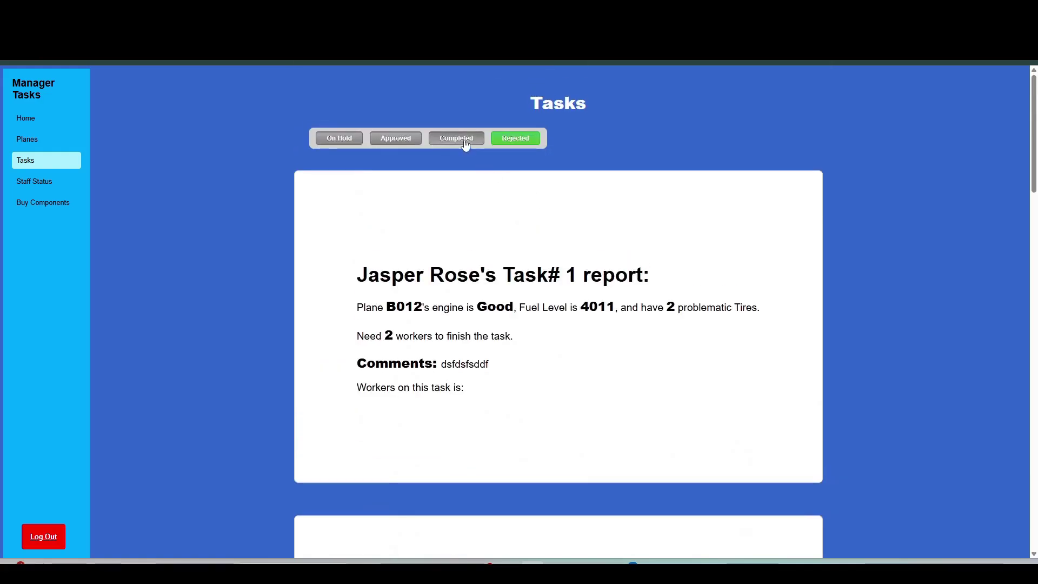
{"action": "left_click", "coordinate": [460, 142]}
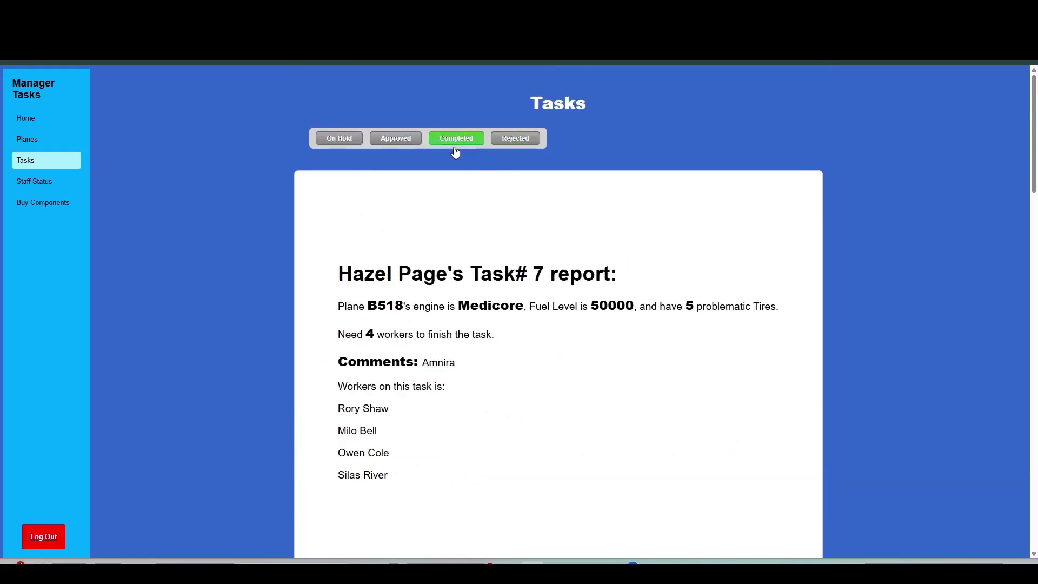
{"action": "scroll", "coordinate": [398, 231], "scroll_direction": "down", "scroll_amount": 5}
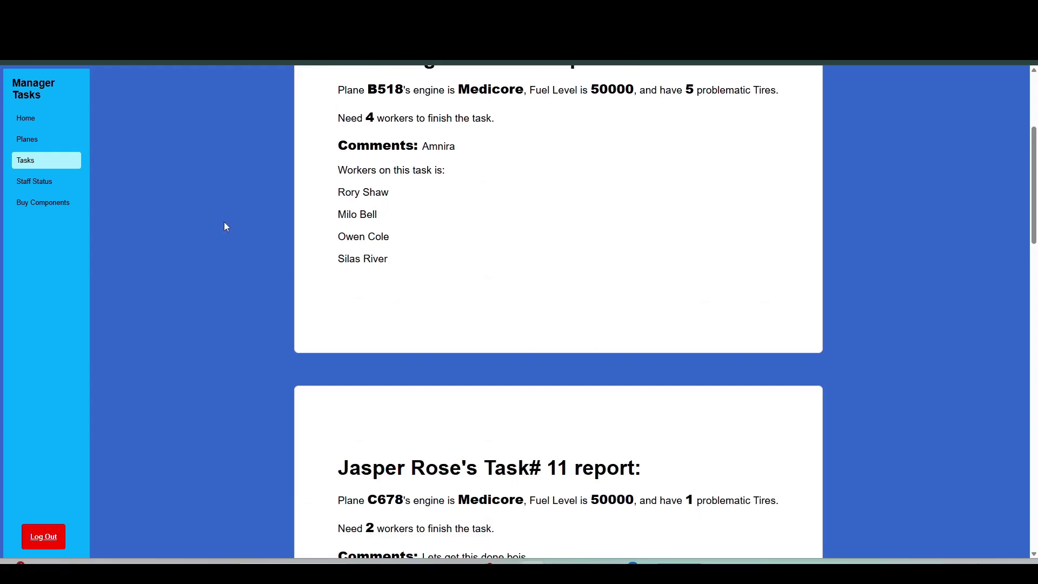
Step: Open Staff Status and search the staff list for 'Kin', then clear the search
{"action": "left_click", "coordinate": [36, 186]}
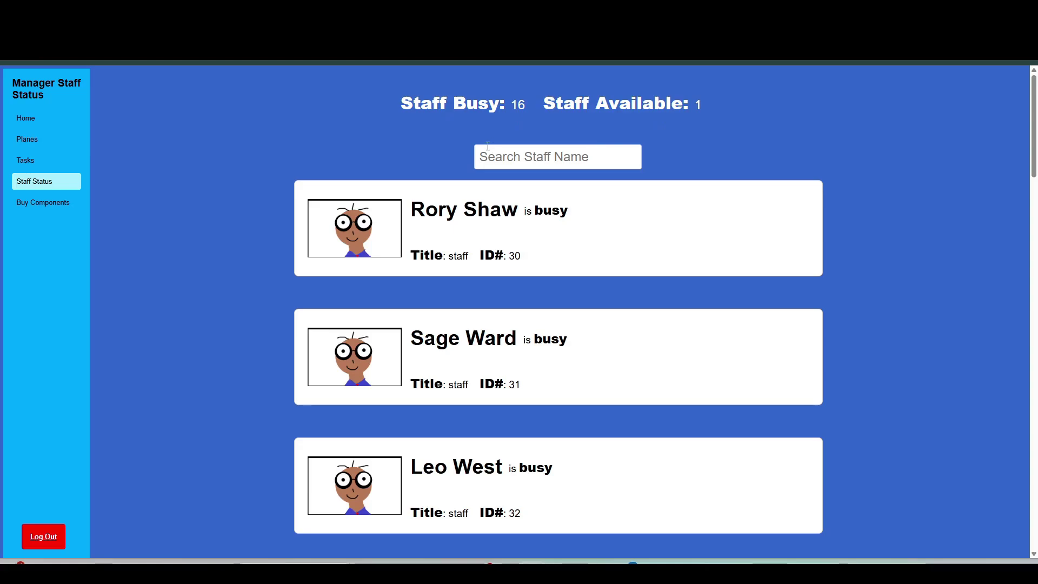
{"action": "scroll", "coordinate": [518, 129], "scroll_direction": "down", "scroll_amount": 3}
{"action": "scroll", "coordinate": [514, 142], "scroll_direction": "up", "scroll_amount": 2}
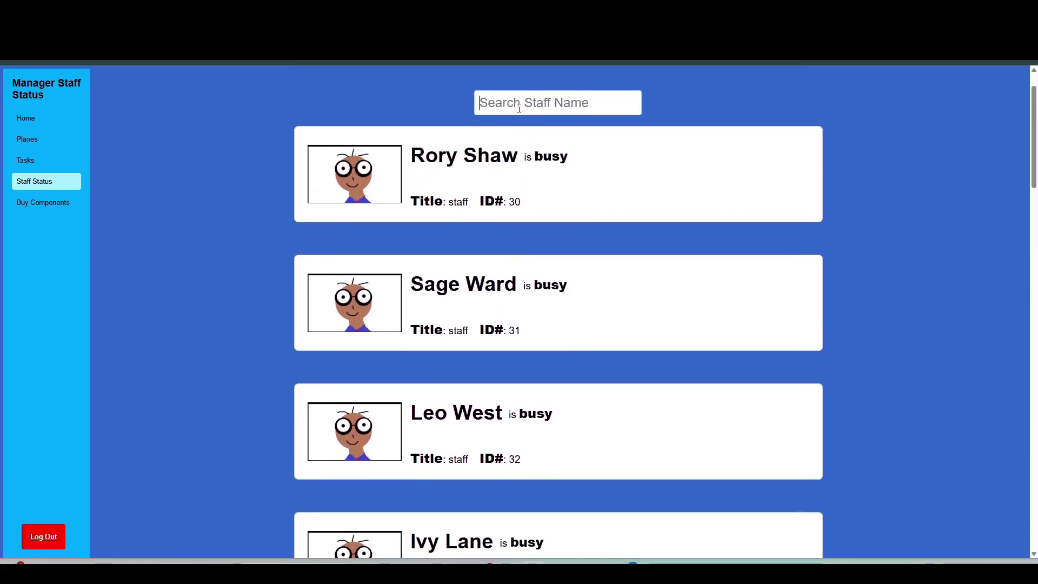
{"action": "left_click", "coordinate": [519, 108]}
{"action": "type", "text": "King"}
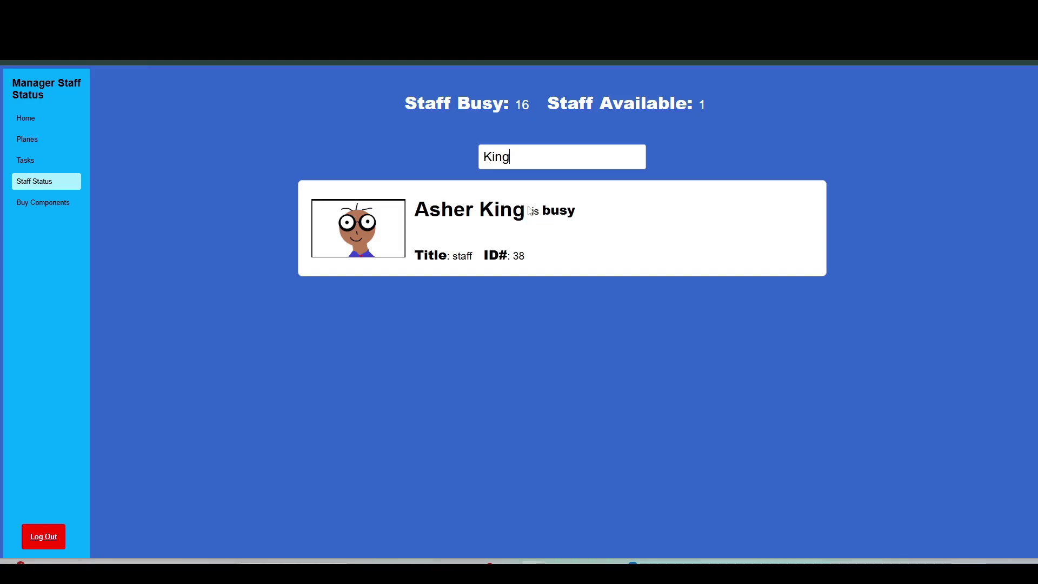
{"action": "key", "text": "BackSpace"}
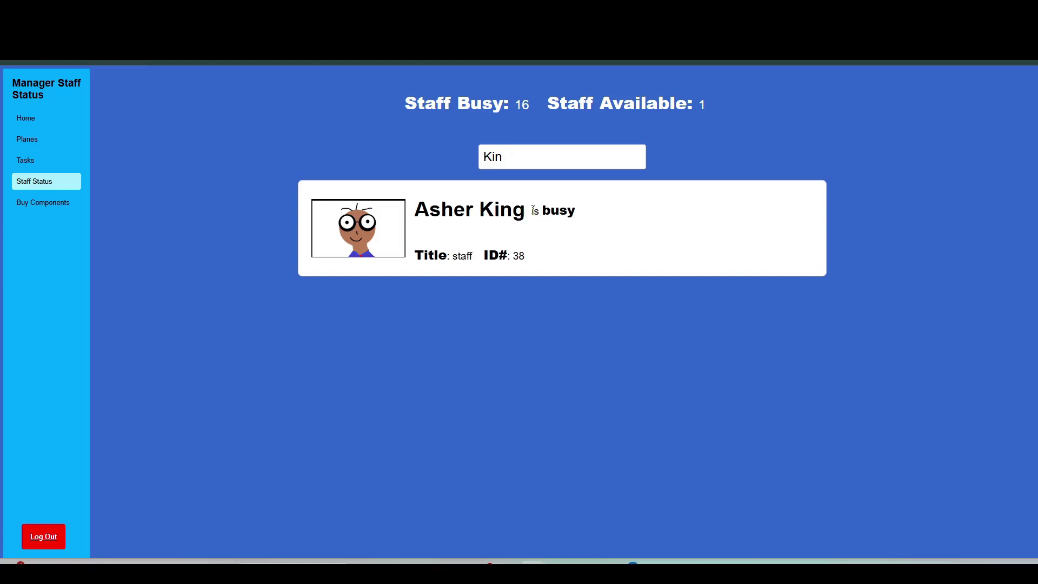
{"action": "key", "text": "BackSpace"}
{"action": "key", "text": "BackSpace"}
{"action": "key", "text": "BackSpace"}
Step: Search staff for 'Mi', clear it to show all 16 busy and 1 available, then go to Buy Components
{"action": "scroll", "coordinate": [491, 198], "scroll_direction": "down", "scroll_amount": 9}
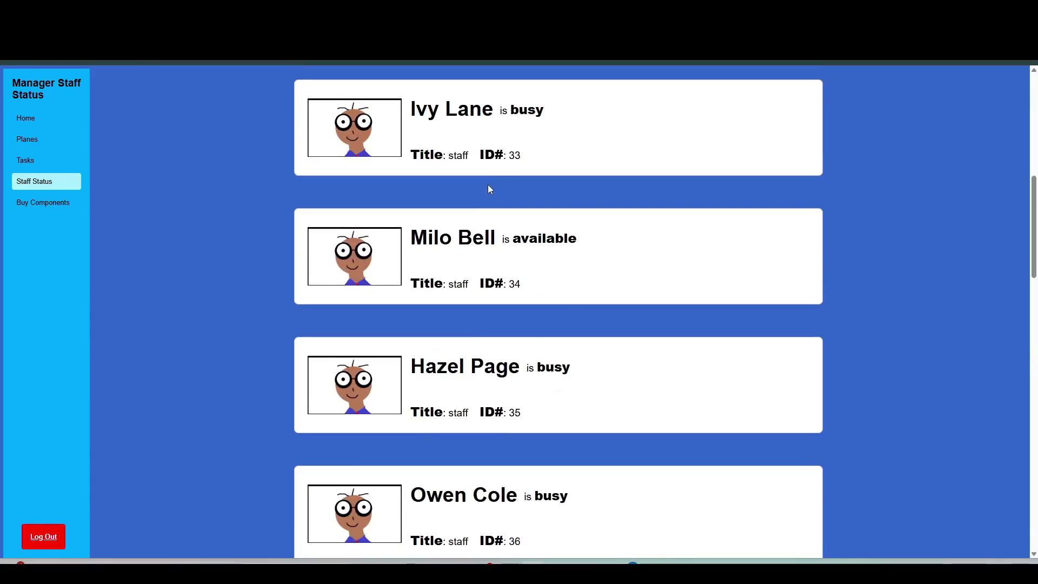
{"action": "scroll", "coordinate": [490, 188], "scroll_direction": "up", "scroll_amount": 9}
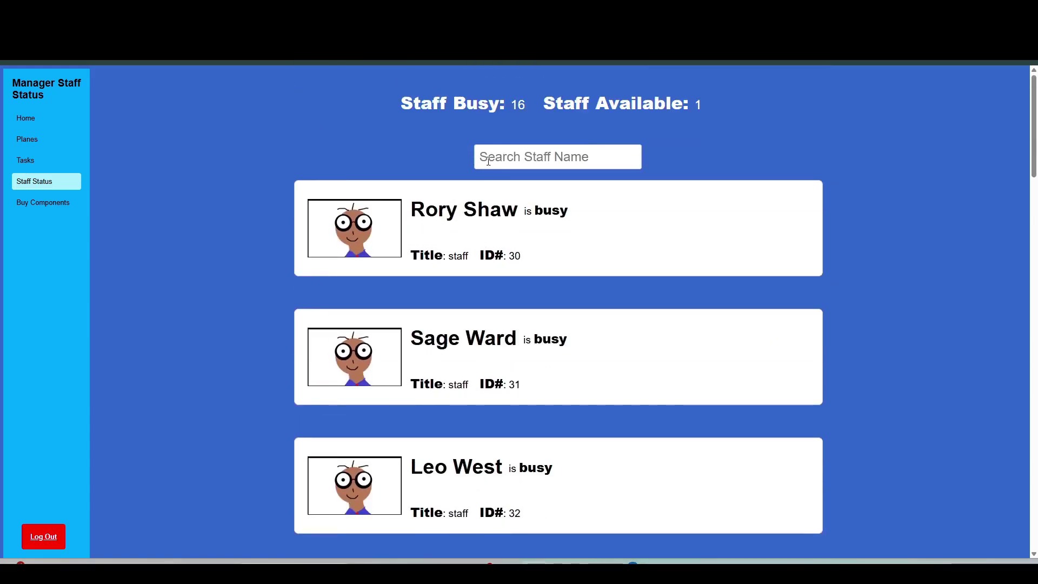
{"action": "type", "text": "Milo"}
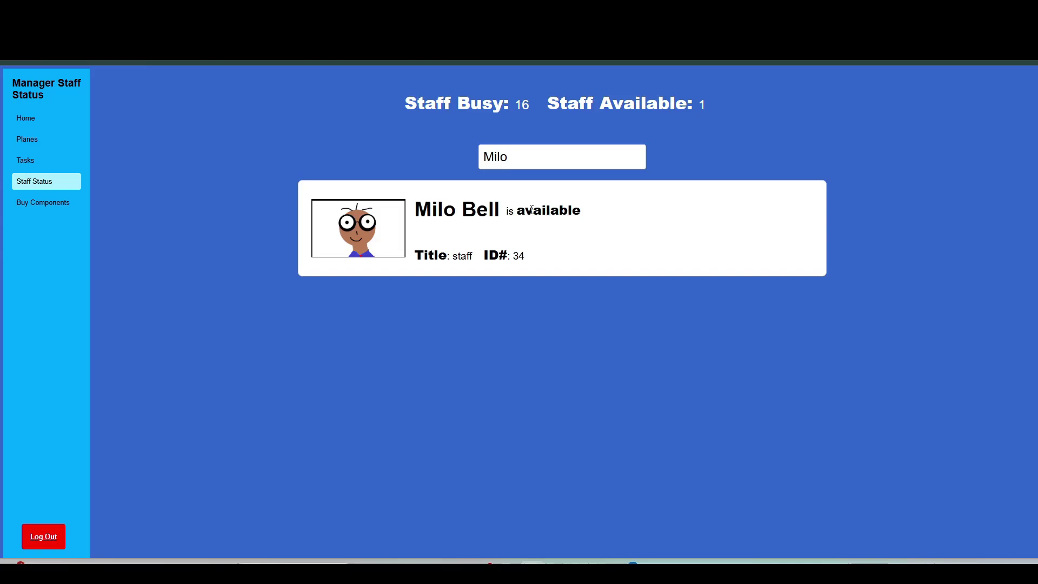
{"action": "key", "text": "BackSpace"}
{"action": "key", "text": "BackSpace"}
{"action": "key", "text": "BackSpace"}
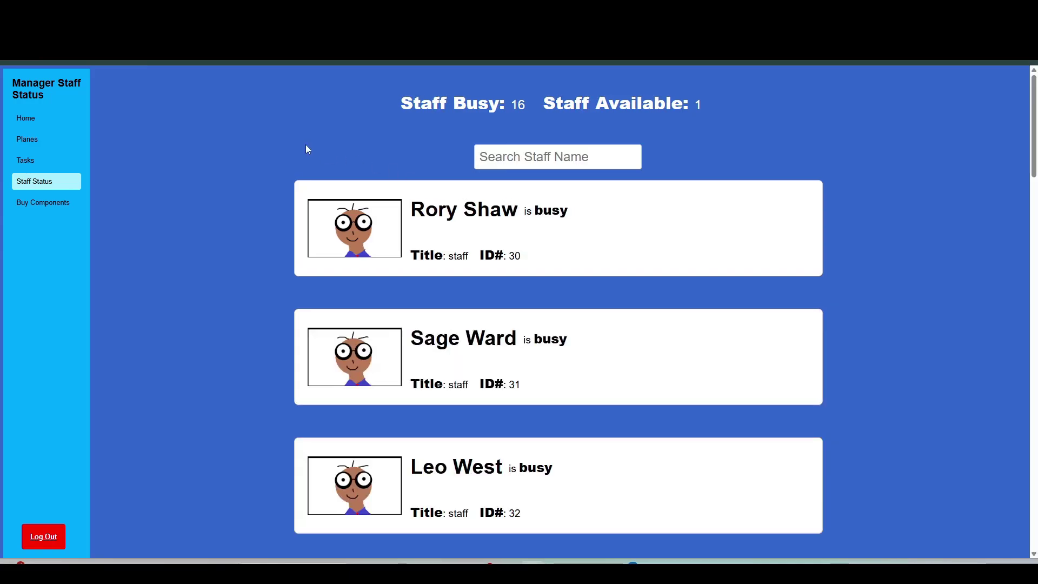
{"action": "left_click", "coordinate": [54, 205]}
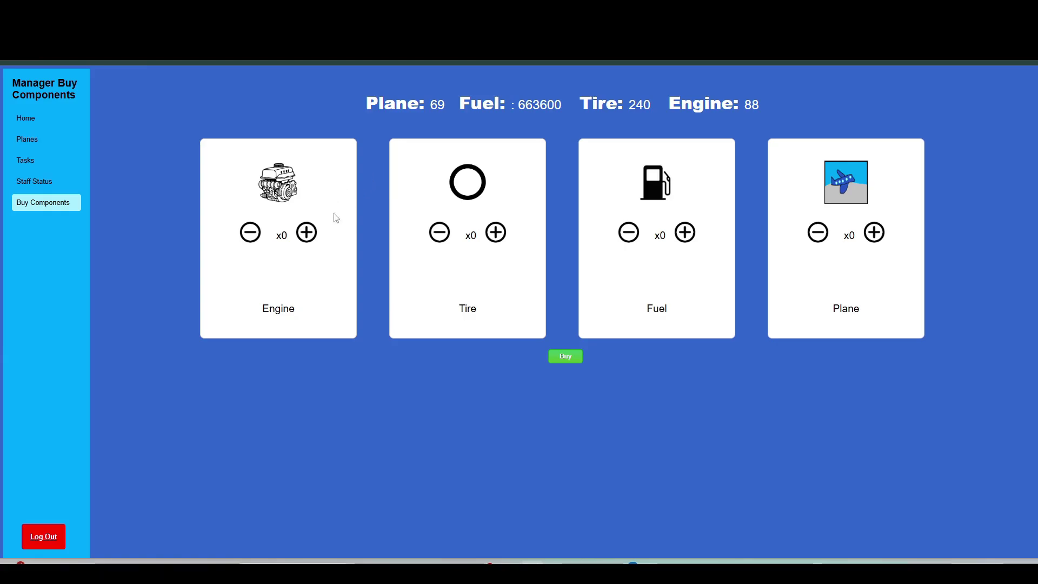
Step: Order 1 plane, 7000 fuel, 5 tires and 2 engines from the admin, then log out
{"action": "left_click", "coordinate": [873, 232]}
{"action": "left_click", "coordinate": [685, 234]}
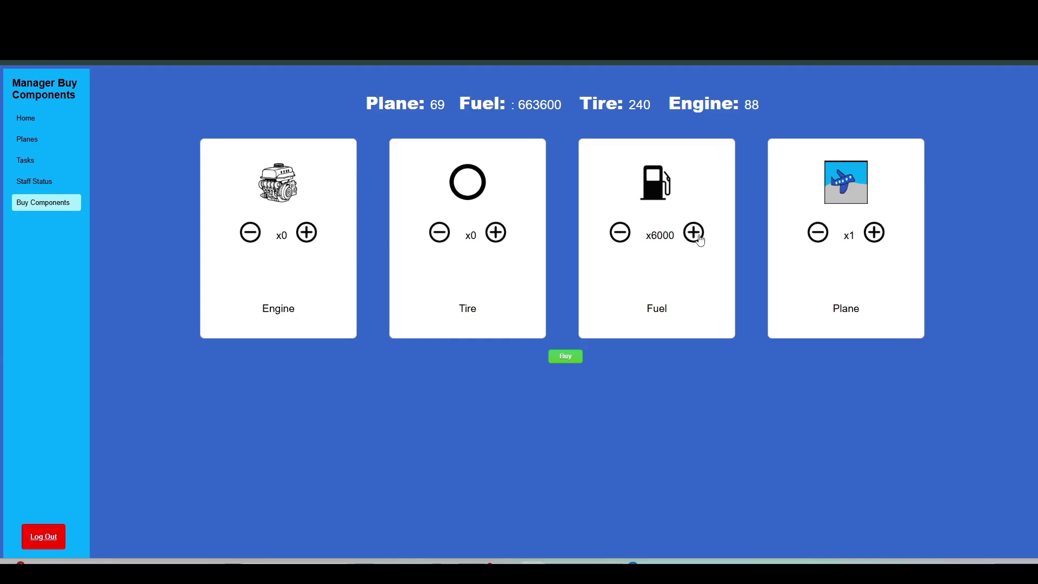
{"action": "left_click", "coordinate": [697, 236]}
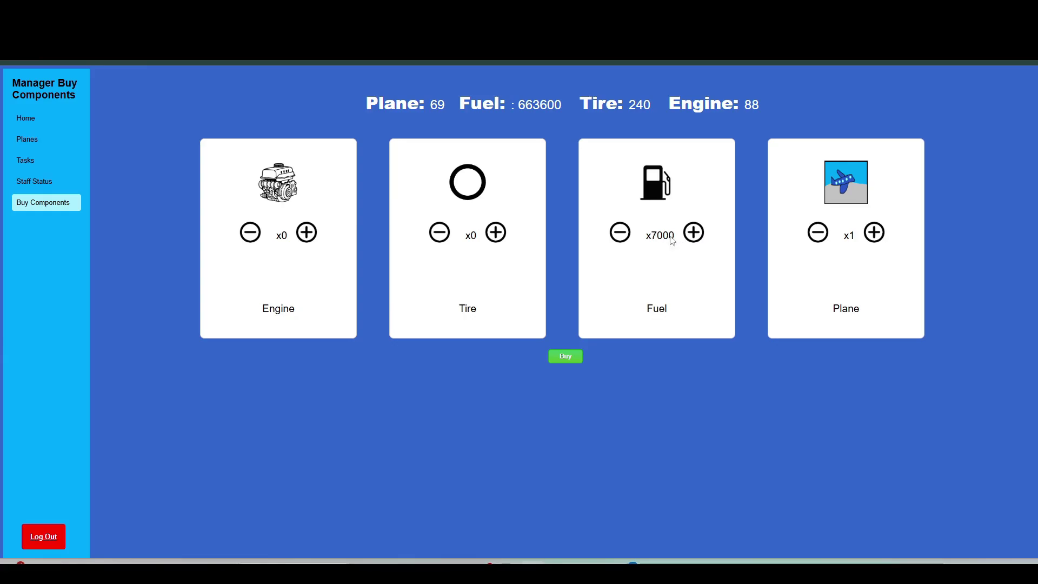
{"action": "left_click", "coordinate": [496, 232]}
{"action": "left_click", "coordinate": [496, 233]}
{"action": "left_click", "coordinate": [306, 234]}
{"action": "left_click", "coordinate": [306, 234]}
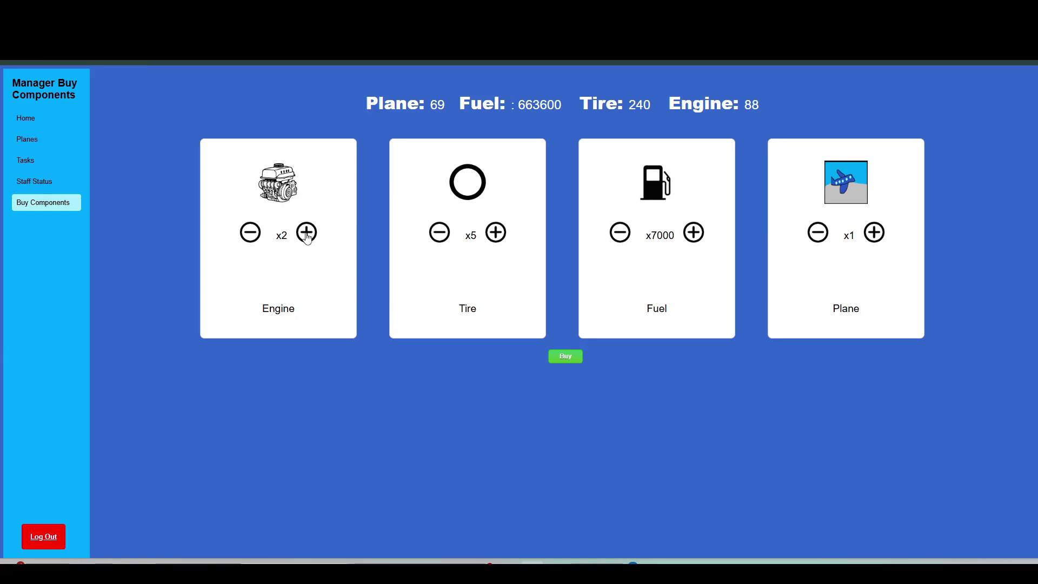
{"action": "left_click", "coordinate": [565, 356]}
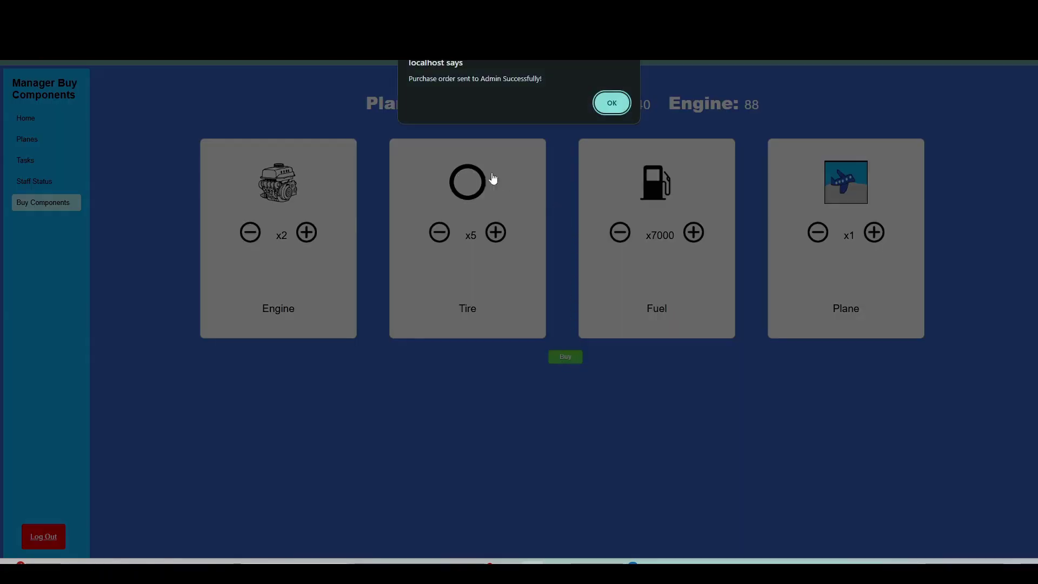
{"action": "left_click", "coordinate": [606, 105]}
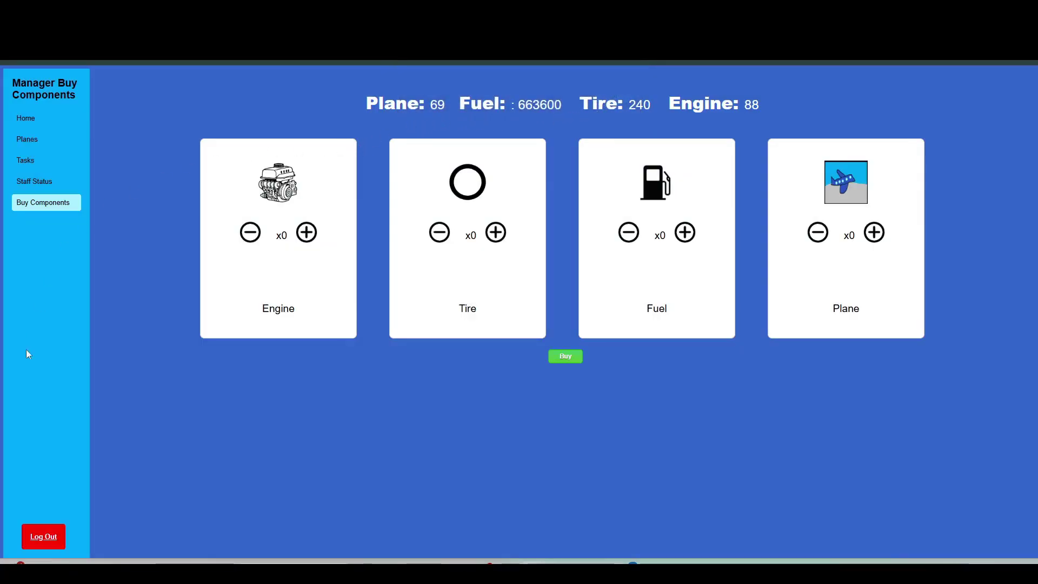
{"action": "left_click", "coordinate": [53, 538]}
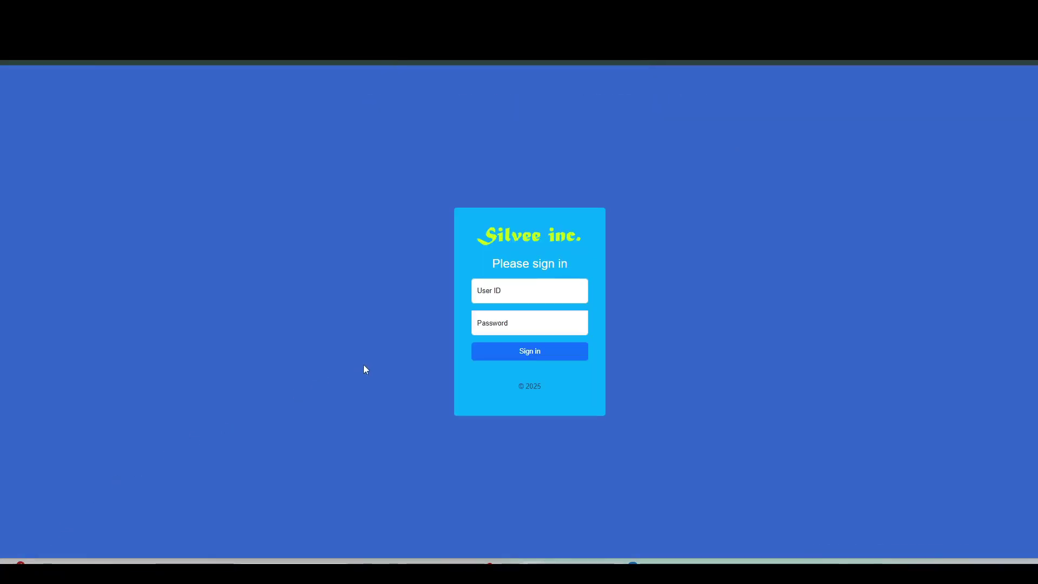
Step: Sign in with the admin user ID and password
{"action": "left_click", "coordinate": [497, 297]}
{"action": "type", "text": "24"}
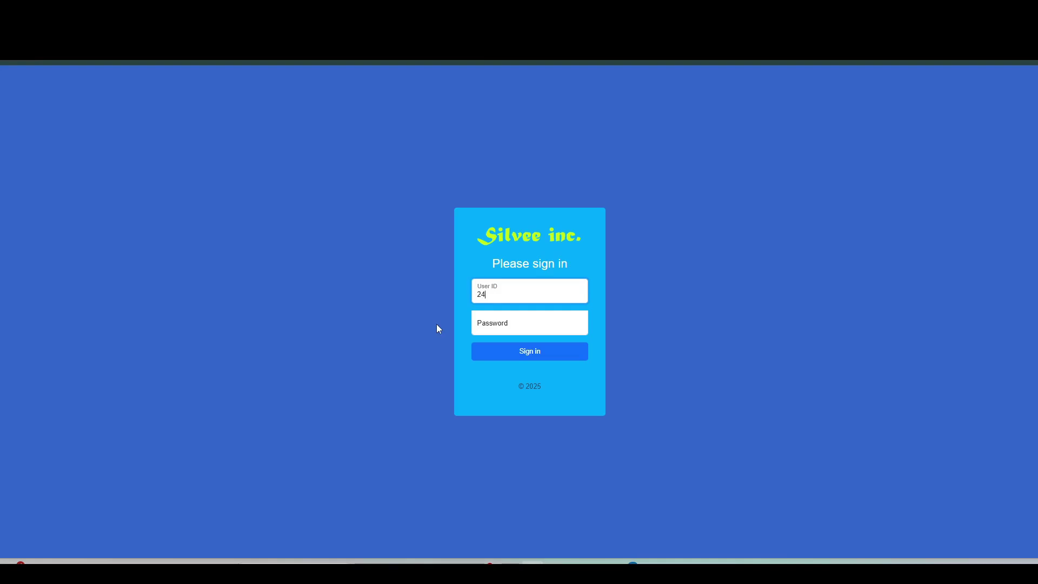
{"action": "key", "text": "Tab"}
{"action": "type", "text": "123"}
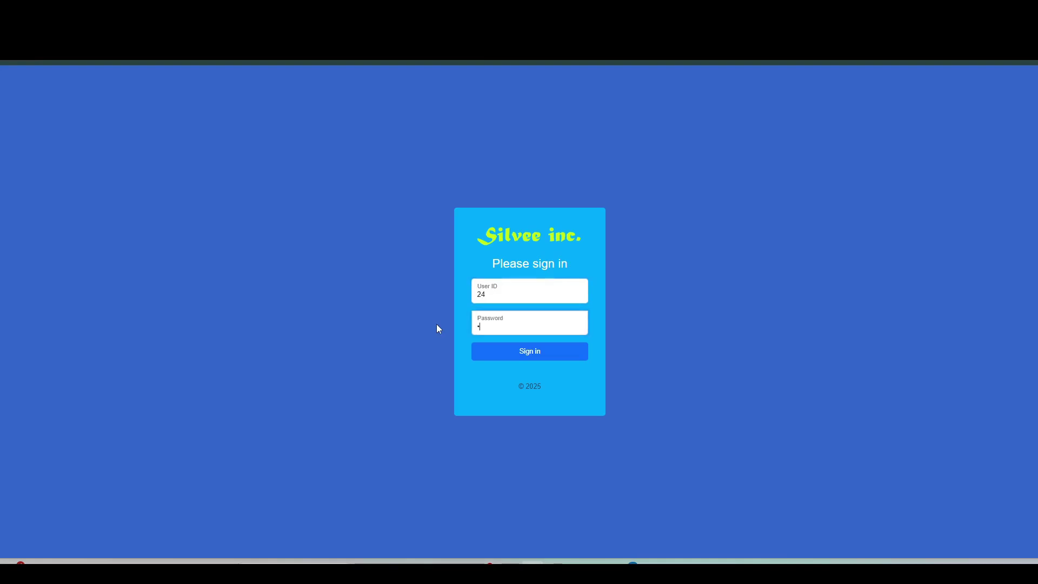
{"action": "key", "text": "Return"}
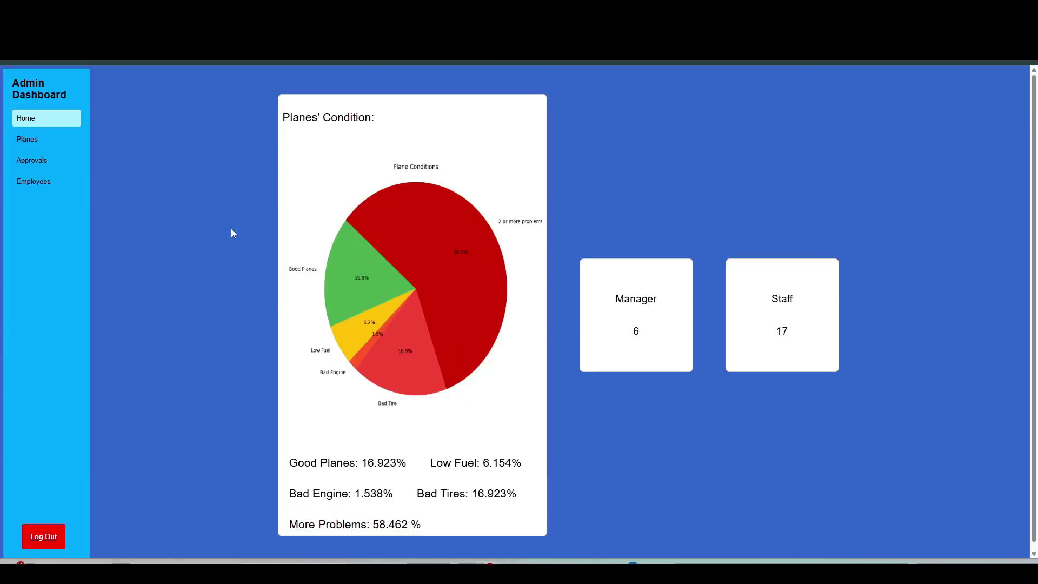
Step: Review the pending purchase approvals, including the new 1-plane, 7000-fuel request
{"action": "left_click", "coordinate": [41, 160]}
{"action": "scroll", "coordinate": [369, 305], "scroll_direction": "down", "scroll_amount": 3}
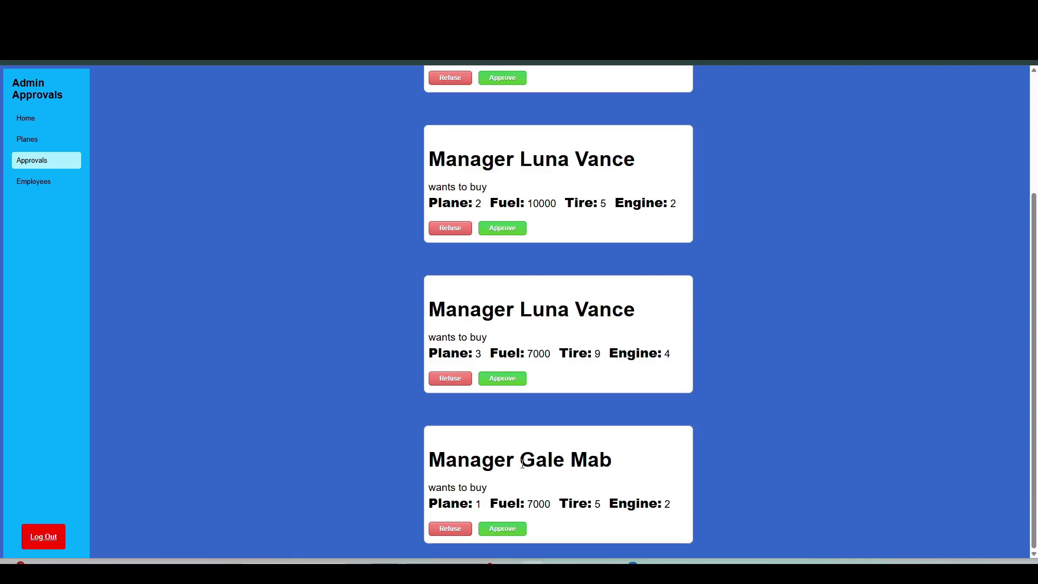
{"action": "scroll", "coordinate": [438, 425], "scroll_direction": "up", "scroll_amount": 2}
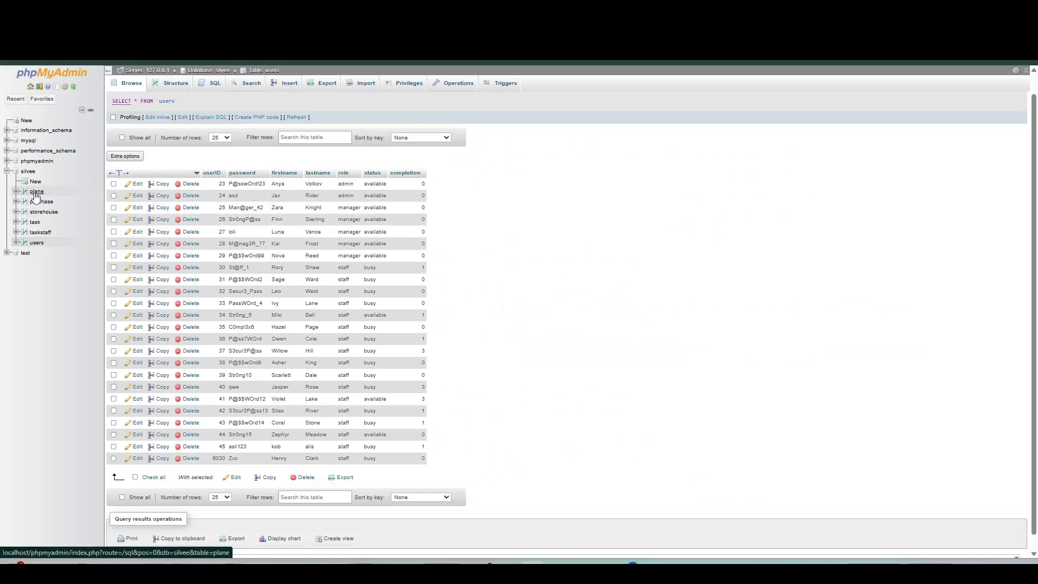
Step: View the purchase table's four stored orders in phpMyAdmin, then return to the approvals page
{"action": "left_click", "coordinate": [40, 202]}
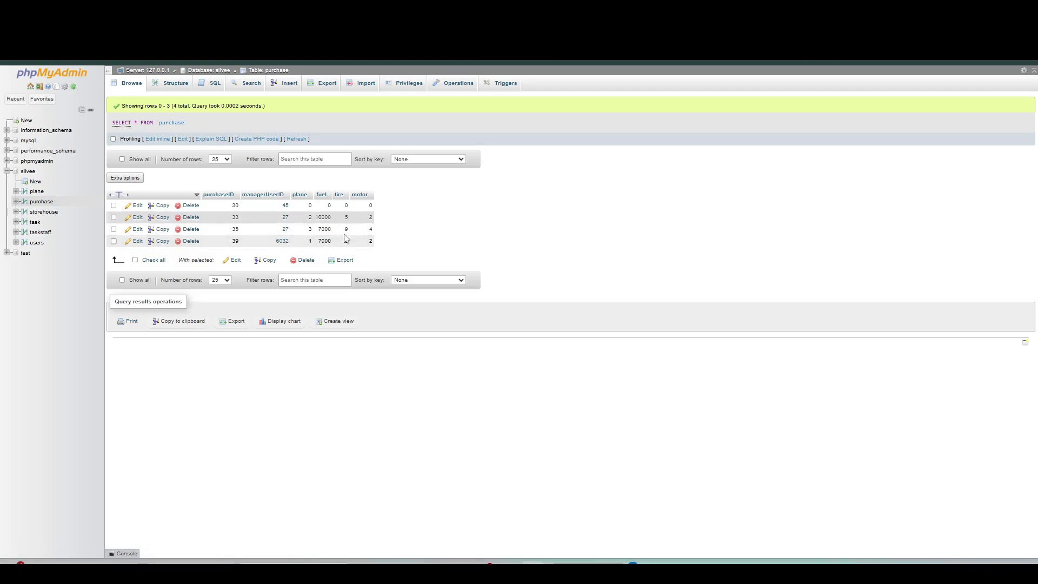
{"action": "key", "text": "ctrl+Tab"}
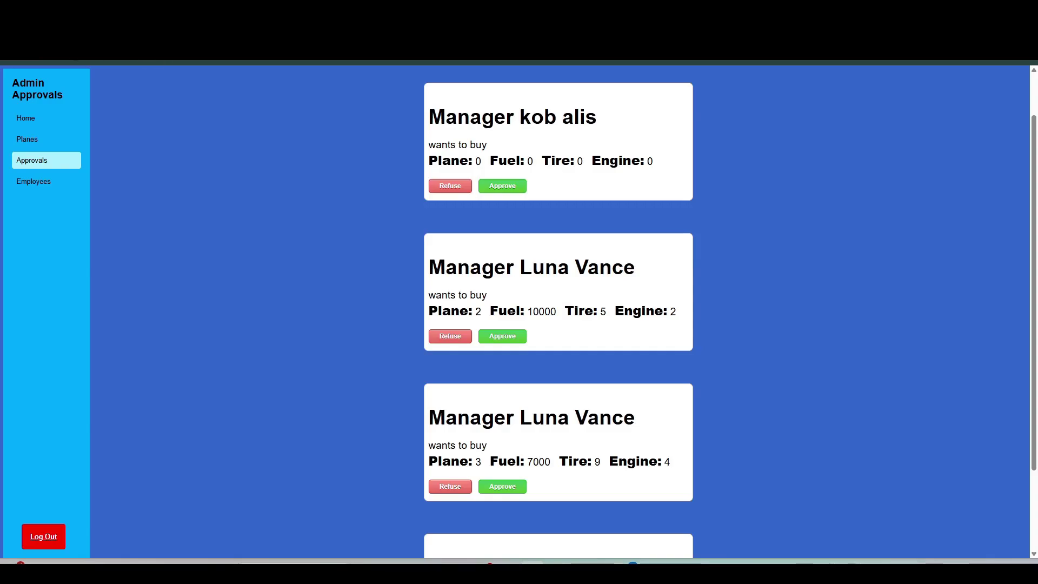
Step: Approve the purchase request for 1 plane and 7000 fuel
{"action": "scroll", "coordinate": [407, 270], "scroll_direction": "down", "scroll_amount": 2}
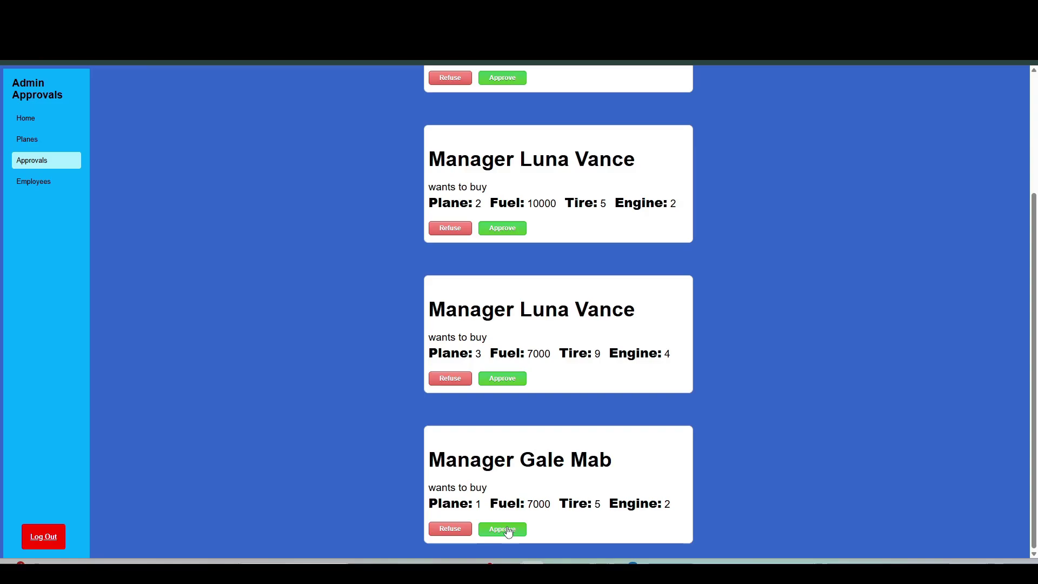
{"action": "left_click", "coordinate": [509, 532]}
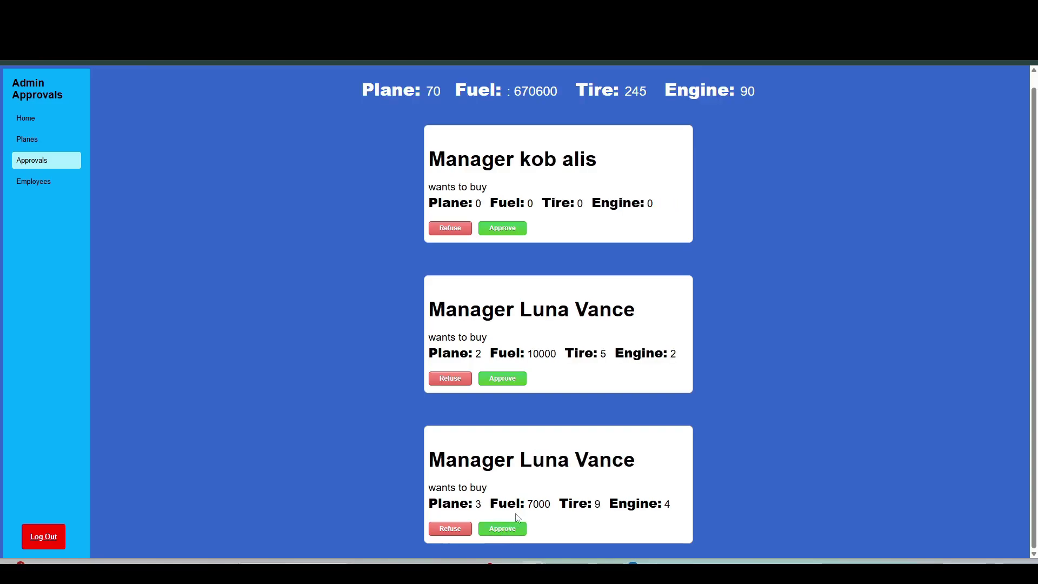
{"action": "scroll", "coordinate": [507, 421], "scroll_direction": "up", "scroll_amount": 1}
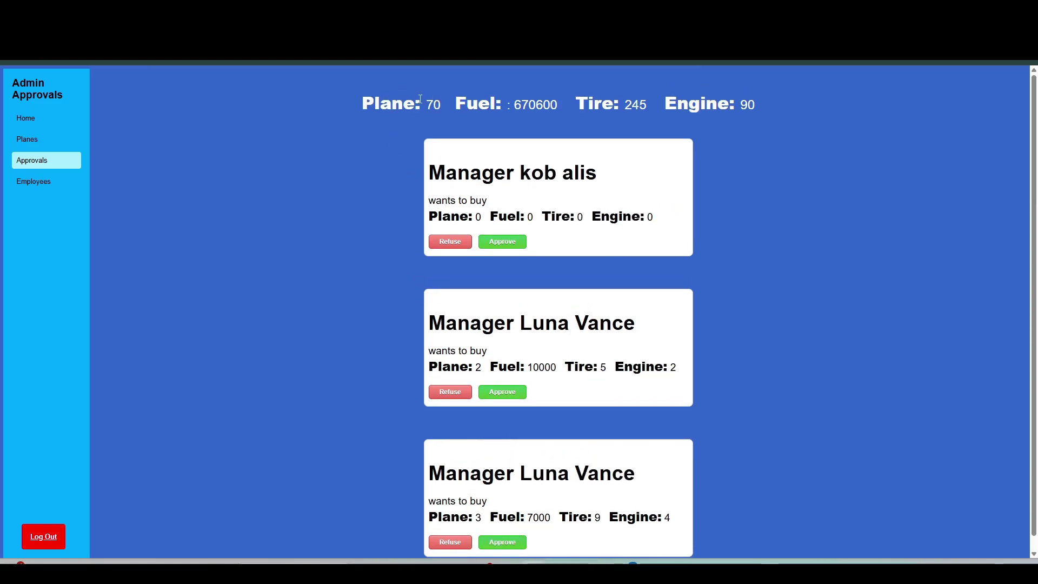
Step: Highlight the updated stock totals in the header, then log out of the admin account
{"action": "left_click_drag", "start_coordinate": [420, 99], "coordinate": [617, 141]}
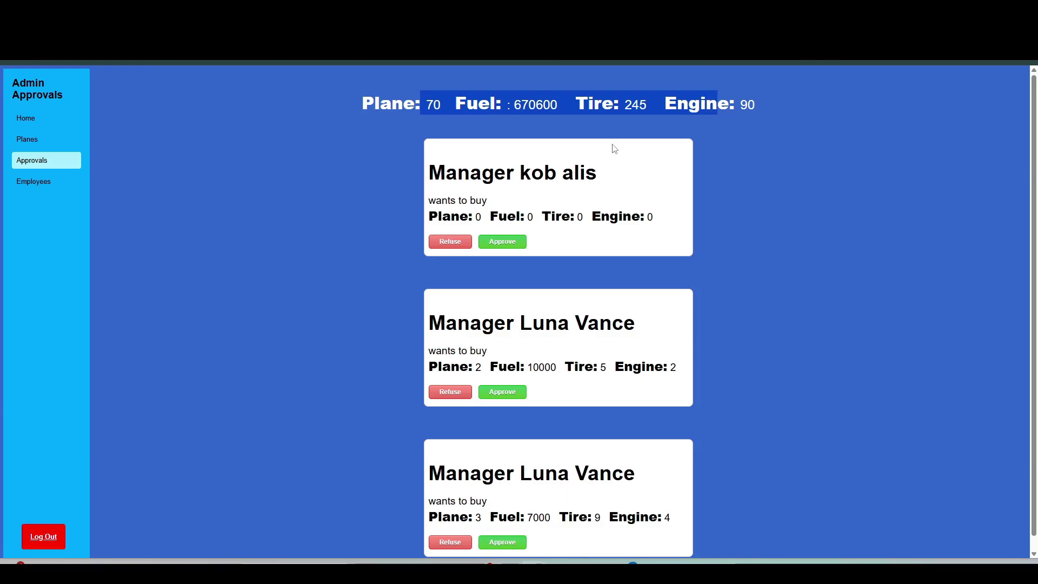
{"action": "left_click", "coordinate": [689, 116]}
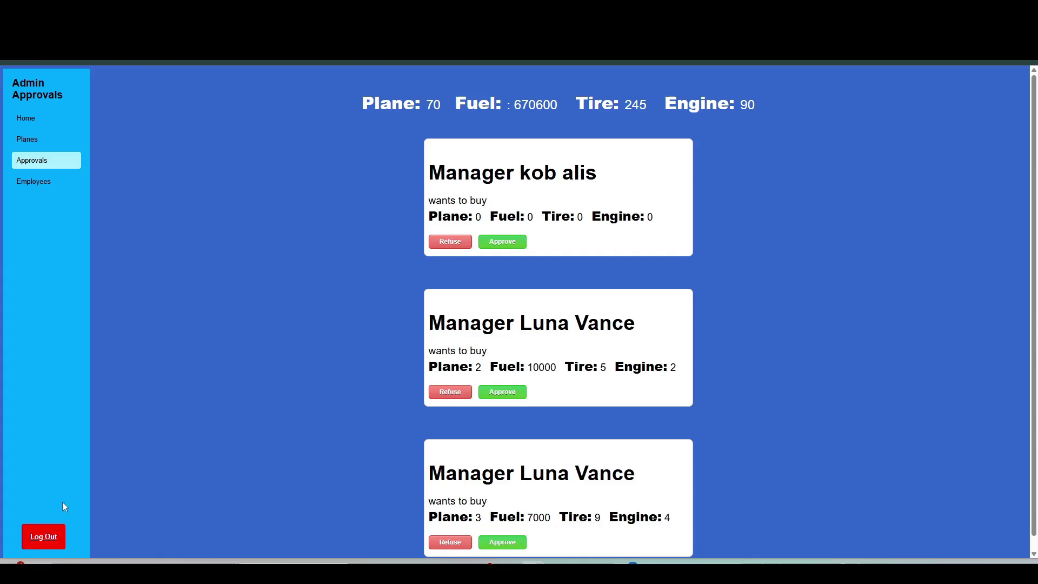
{"action": "left_click", "coordinate": [43, 536]}
Step: Sign in with the staff user ID and password to reach the Staff Dashboard
{"action": "left_click", "coordinate": [522, 295]}
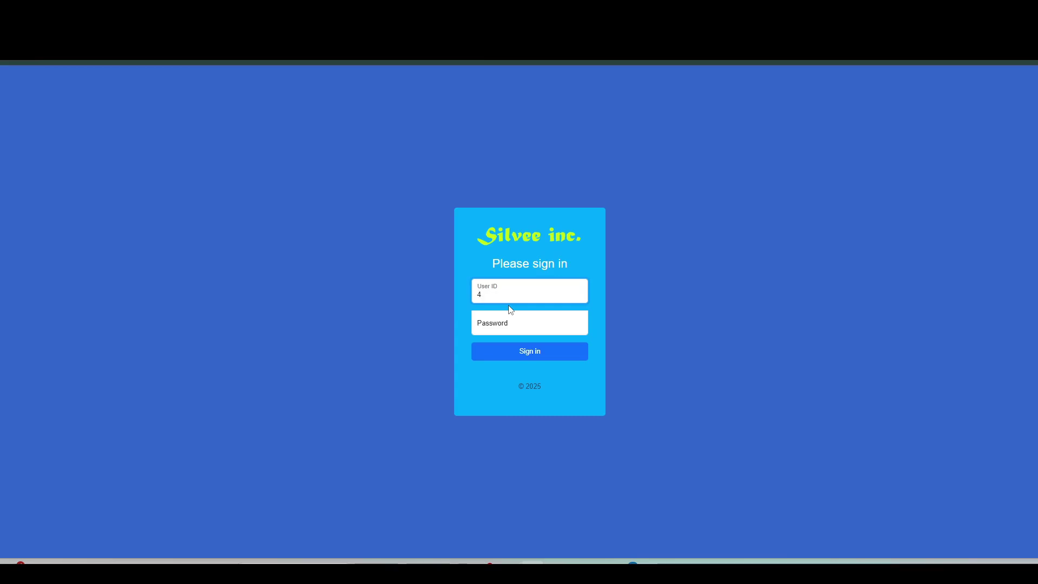
{"action": "type", "text": "0"}
{"action": "key", "text": "Tab"}
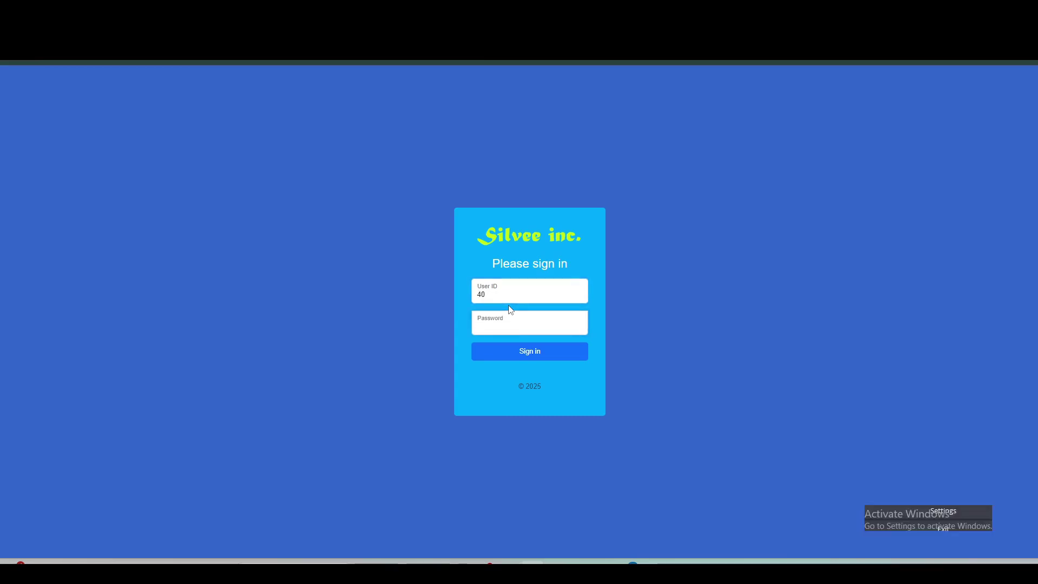
{"action": "type", "text": "•••"}
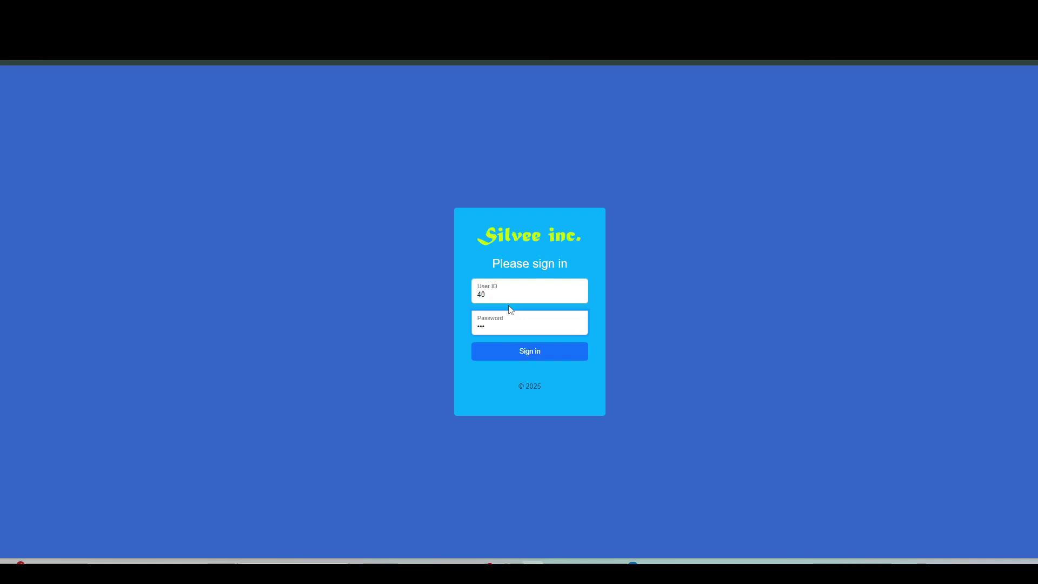
{"action": "key", "text": "Return"}
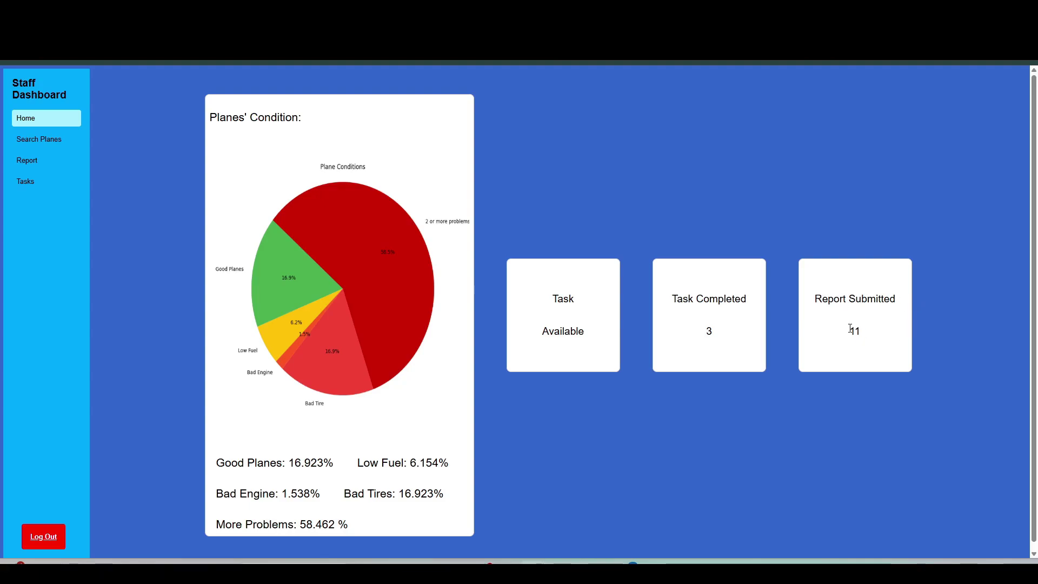
Step: Browse the plane cards under Search Planes, then open the Plane Inspection Report Form
{"action": "left_click", "coordinate": [47, 146]}
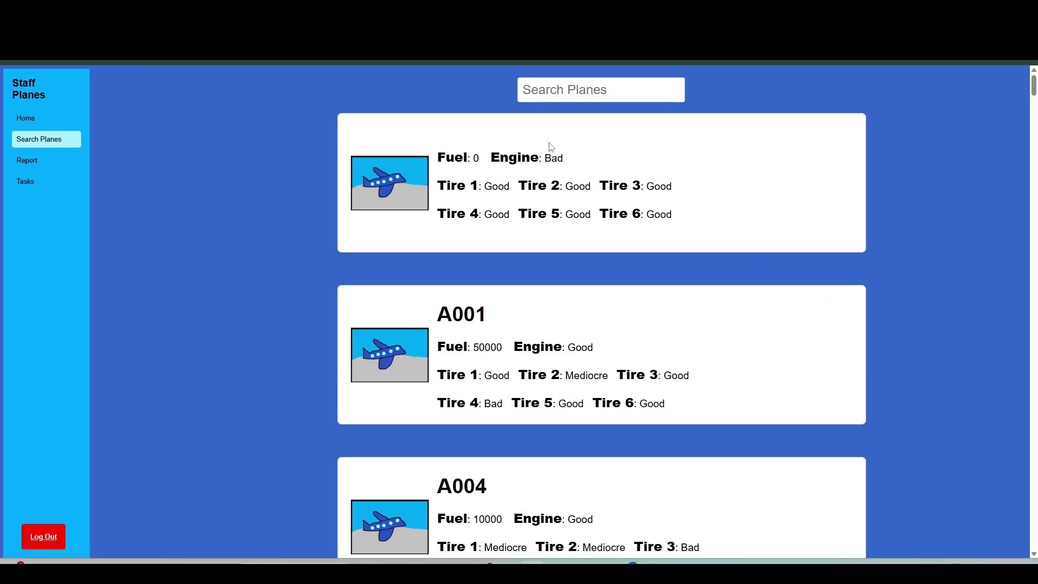
{"action": "scroll", "coordinate": [567, 259], "scroll_direction": "down", "scroll_amount": 5}
{"action": "scroll", "coordinate": [649, 246], "scroll_direction": "up", "scroll_amount": 1}
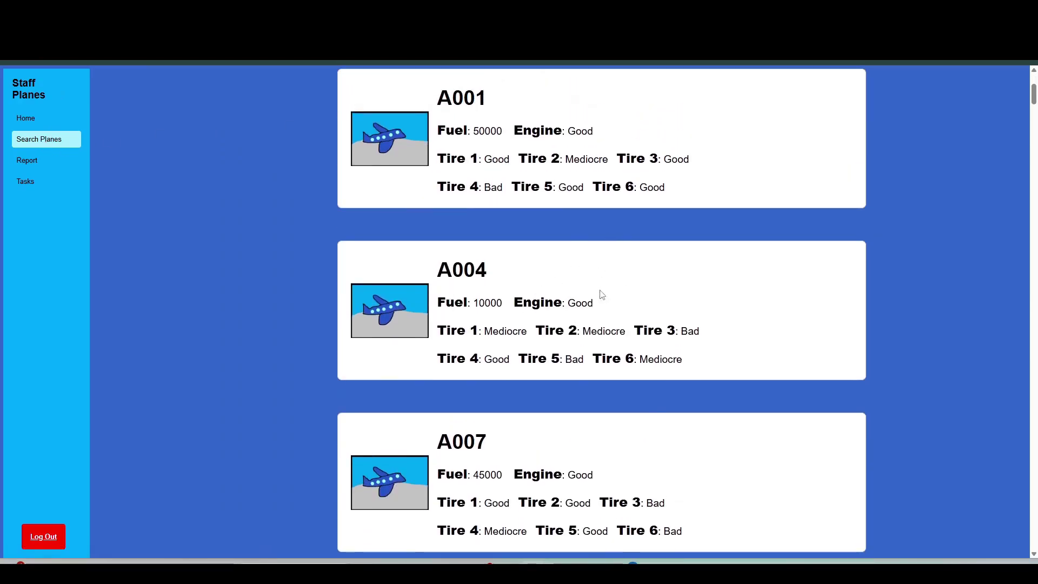
{"action": "scroll", "coordinate": [497, 301], "scroll_direction": "up", "scroll_amount": 1}
{"action": "scroll", "coordinate": [491, 283], "scroll_direction": "down", "scroll_amount": 2}
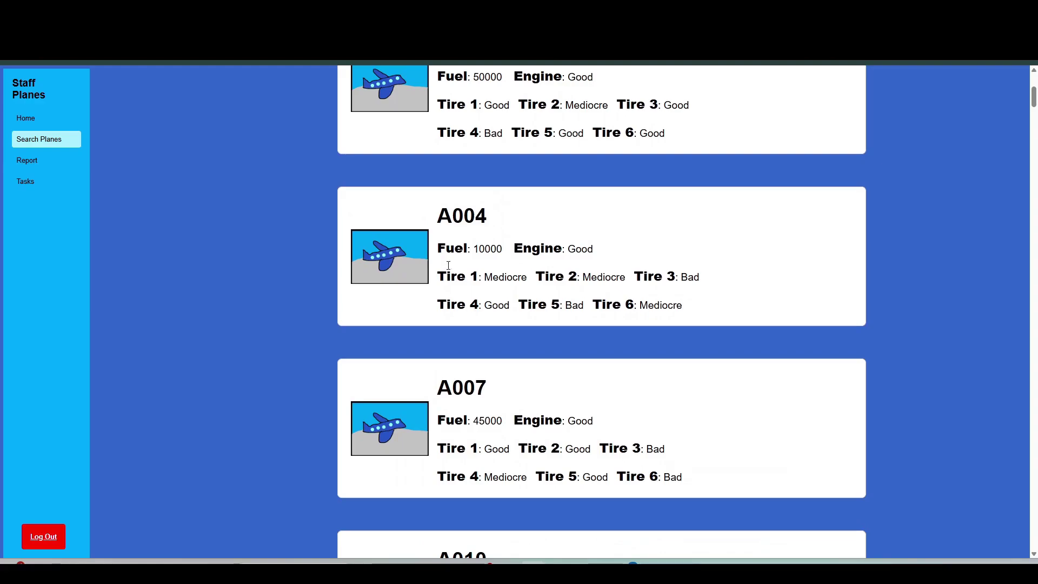
{"action": "left_click", "coordinate": [38, 158]}
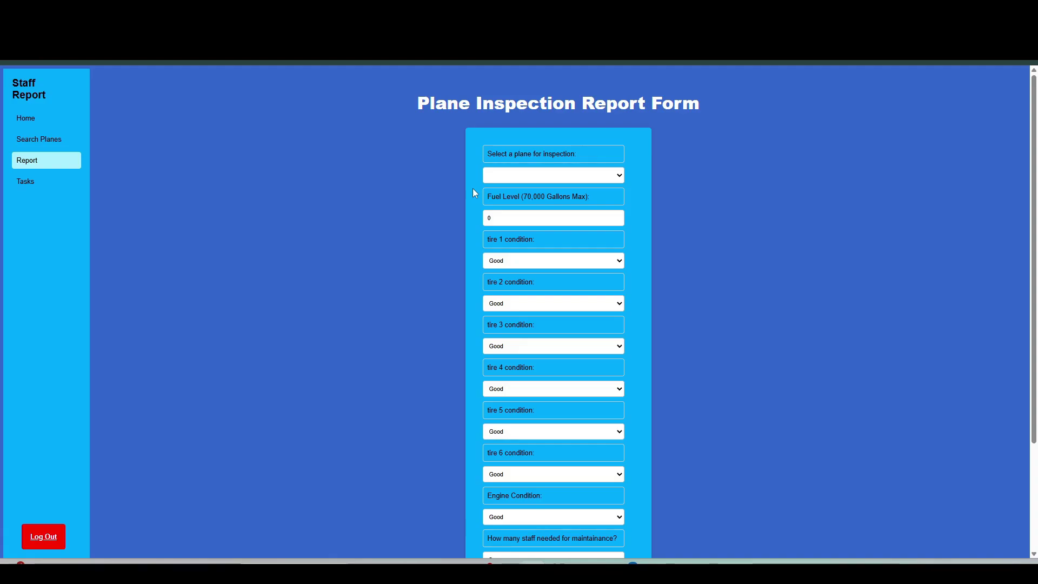
Step: Choose plane C030 for inspection and enter a fuel level of 40000
{"action": "left_click", "coordinate": [535, 174]}
{"action": "scroll", "coordinate": [537, 319], "scroll_direction": "down", "scroll_amount": 8}
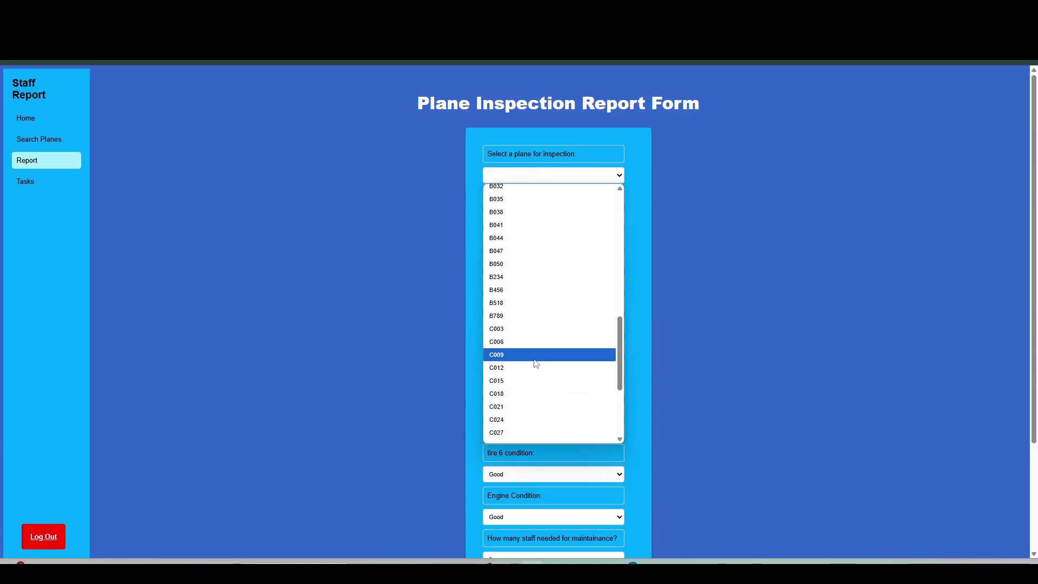
{"action": "scroll", "coordinate": [536, 363], "scroll_direction": "down", "scroll_amount": 4}
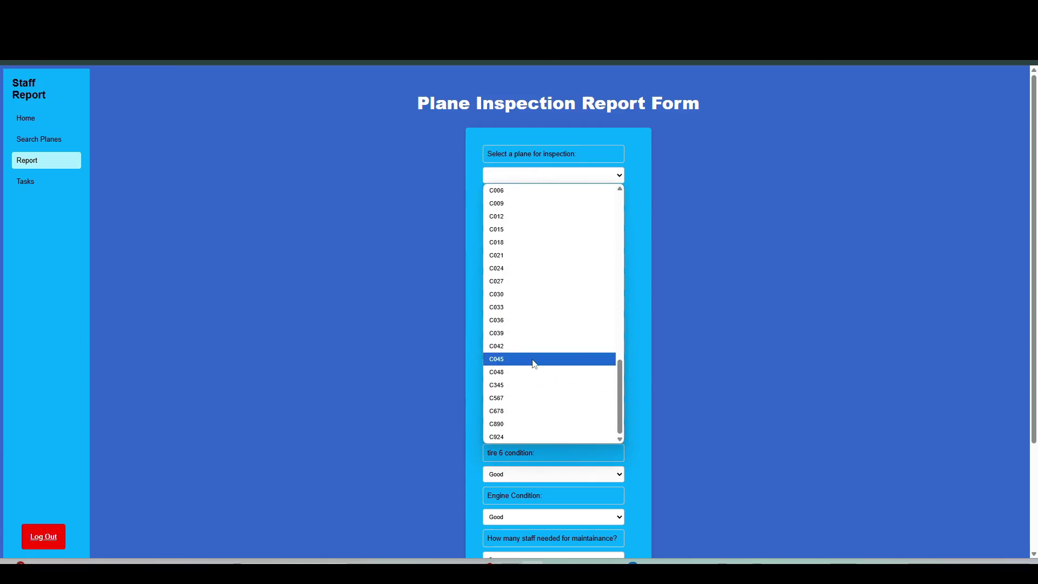
{"action": "left_click", "coordinate": [512, 295]}
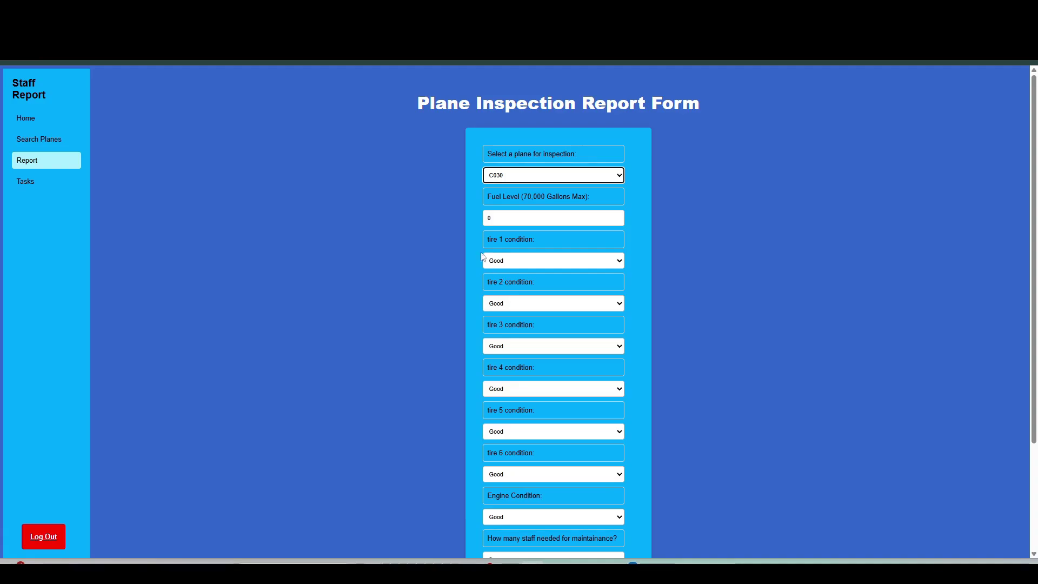
{"action": "left_click", "coordinate": [512, 215]}
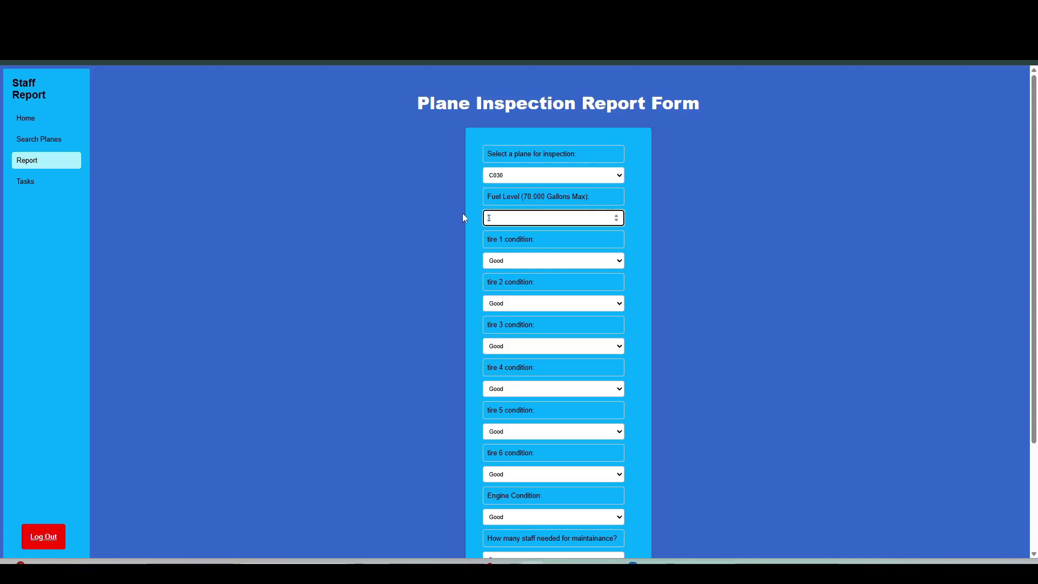
{"action": "type", "text": "40000"}
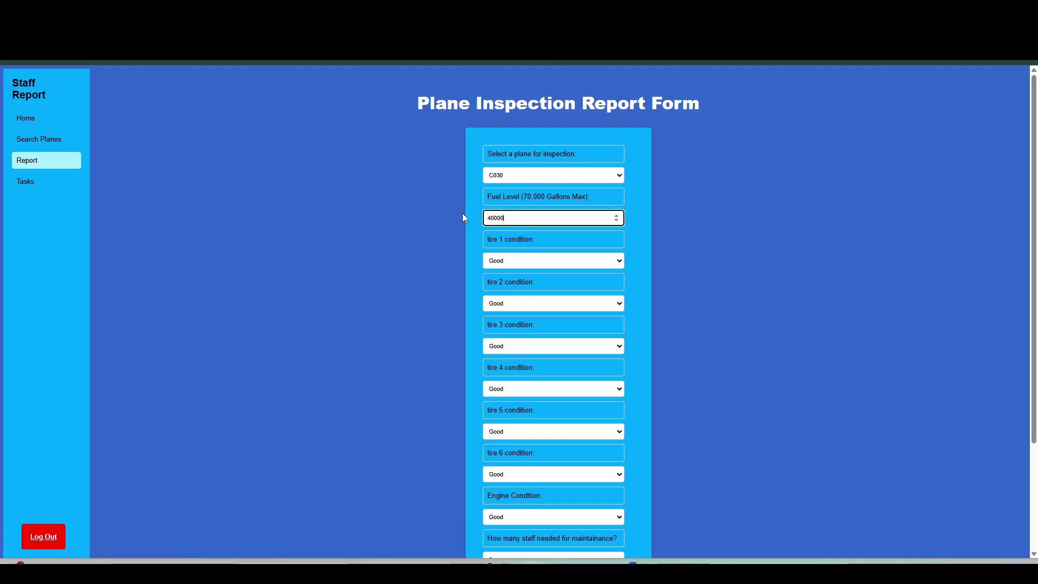
Step: Keep tire 1 Good, set tire 4 to medicore and tire 6 to Bad
{"action": "left_click", "coordinate": [513, 262]}
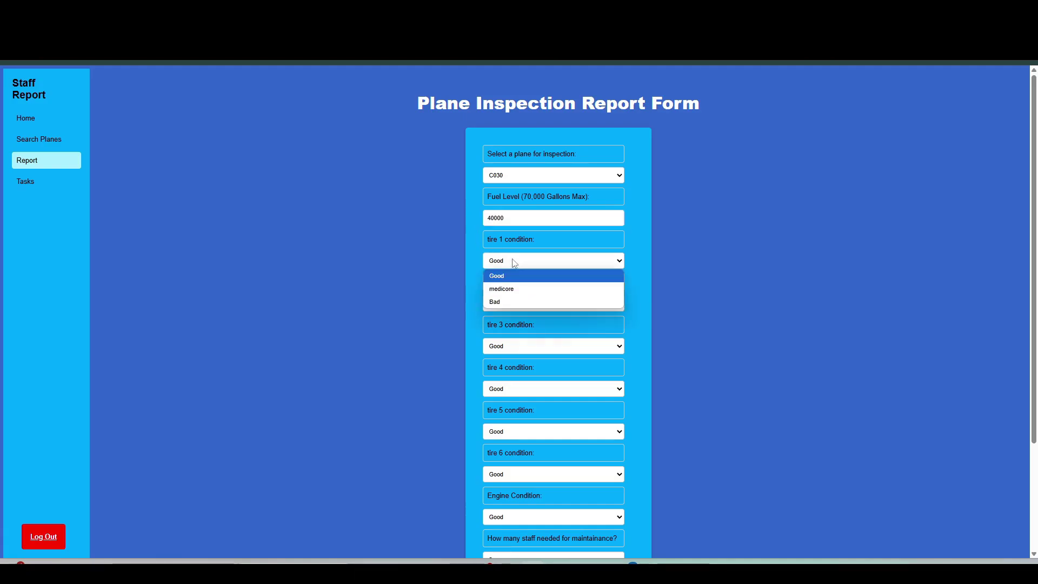
{"action": "left_click", "coordinate": [588, 275]}
{"action": "scroll", "coordinate": [535, 348], "scroll_direction": "down", "scroll_amount": 2}
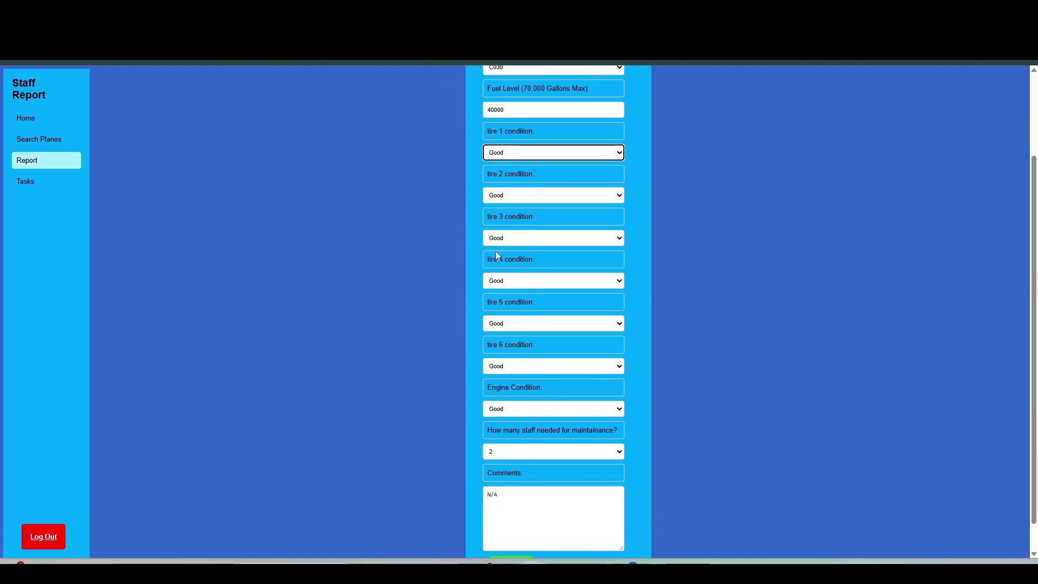
{"action": "left_click", "coordinate": [518, 284]}
{"action": "left_click", "coordinate": [527, 315]}
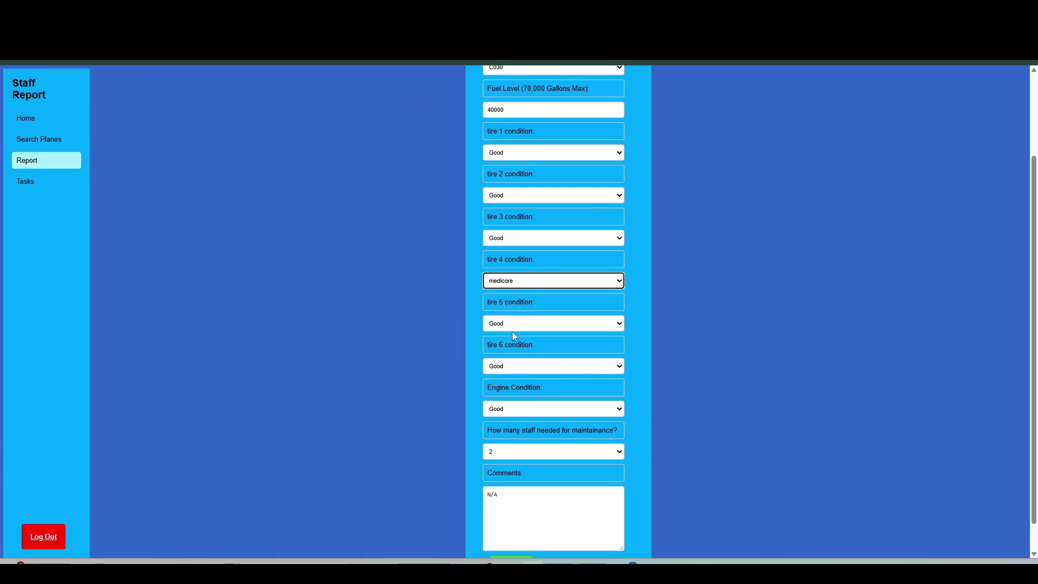
{"action": "left_click", "coordinate": [522, 366]}
{"action": "left_click", "coordinate": [515, 372]}
{"action": "left_click", "coordinate": [513, 369]}
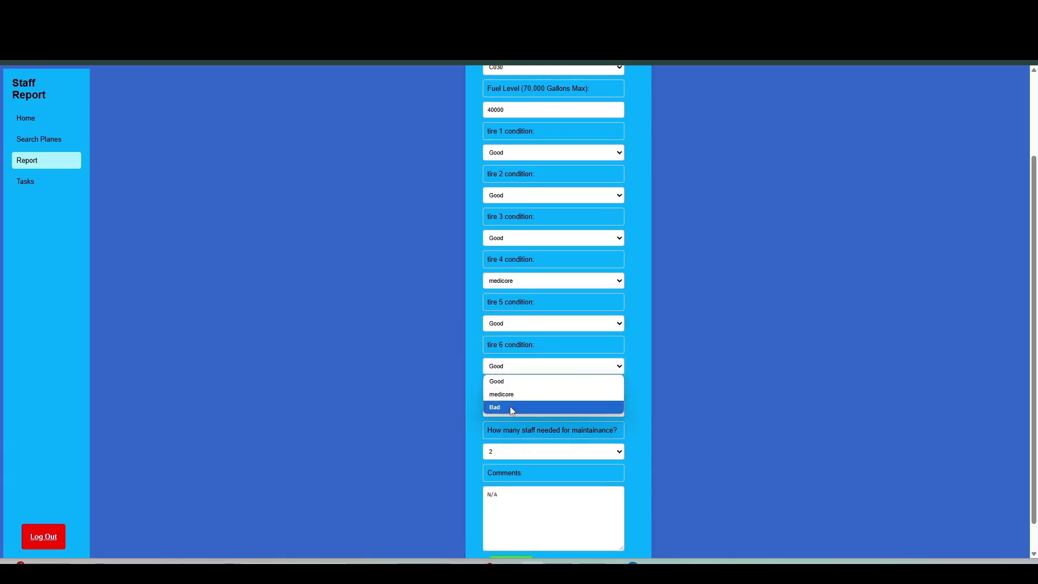
{"action": "left_click", "coordinate": [511, 408]}
Step: Replace the N/A comment with 'Refill and Change tires.' and submit the report
{"action": "scroll", "coordinate": [429, 385], "scroll_direction": "down", "scroll_amount": 1}
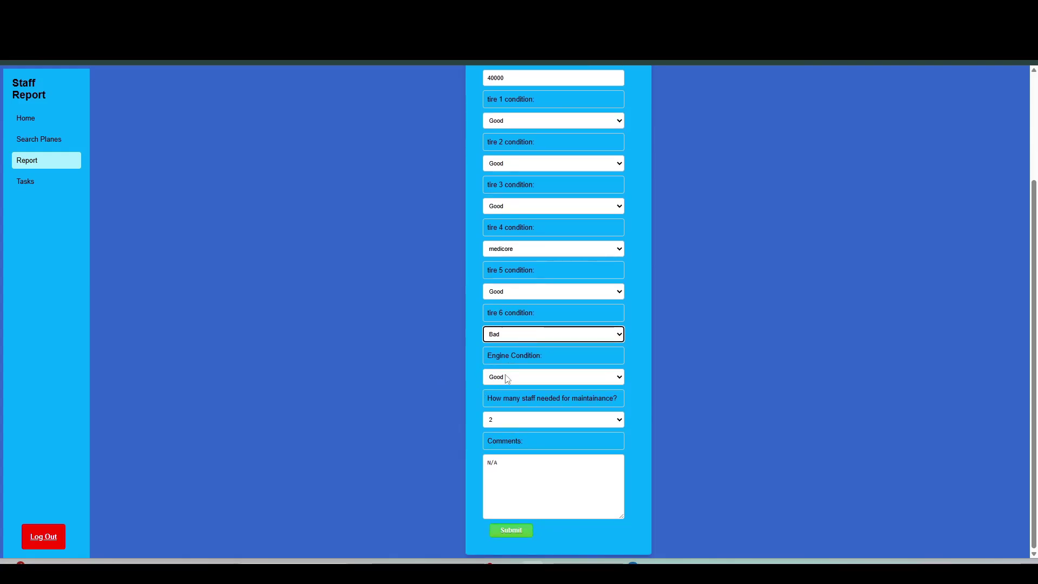
{"action": "left_click_drag", "start_coordinate": [549, 459], "coordinate": [419, 457]}
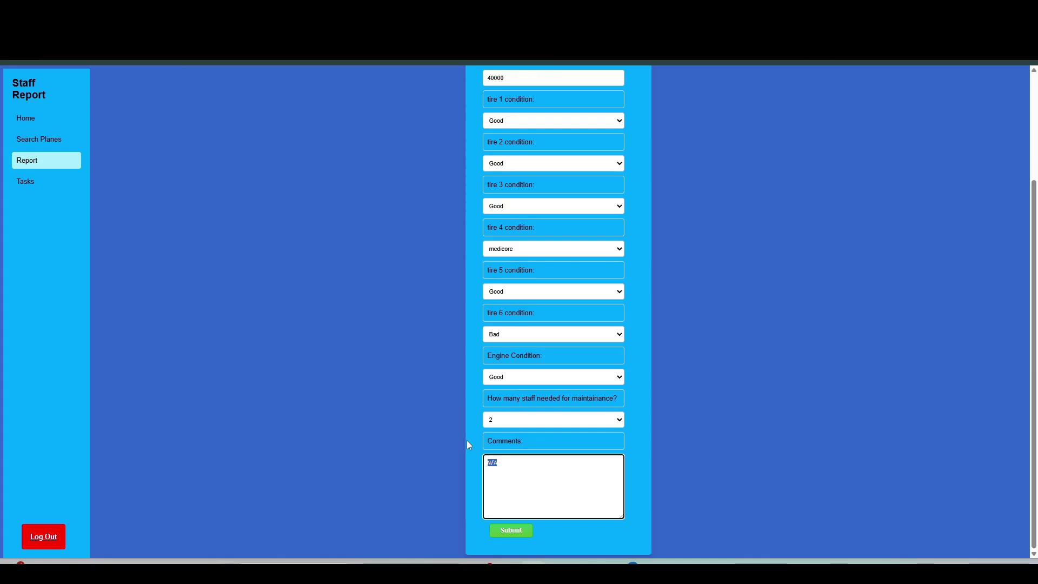
{"action": "type", "text": "Refill and Change tires."}
{"action": "left_click", "coordinate": [518, 531]}
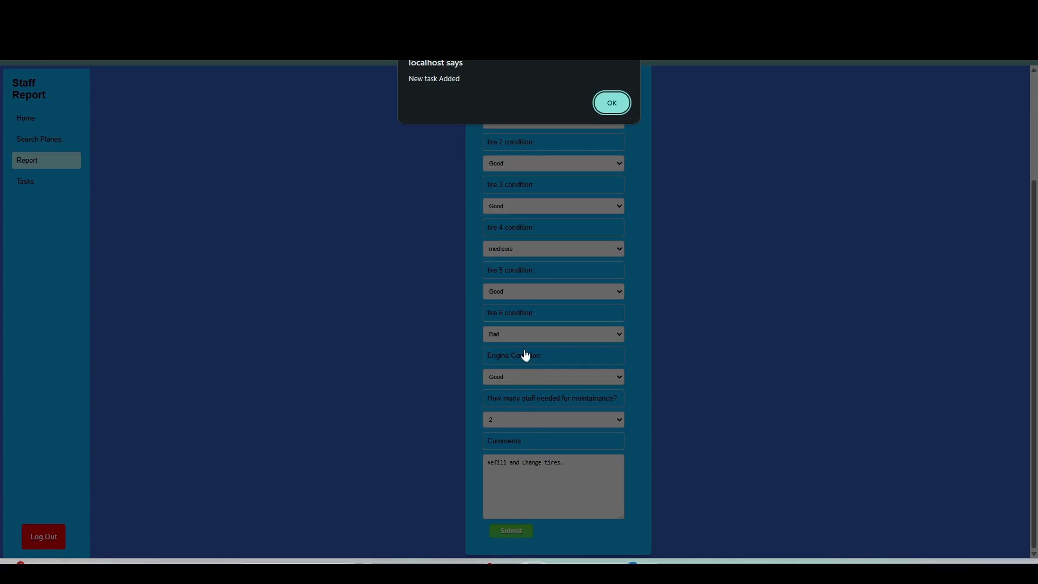
{"action": "left_click", "coordinate": [610, 106]}
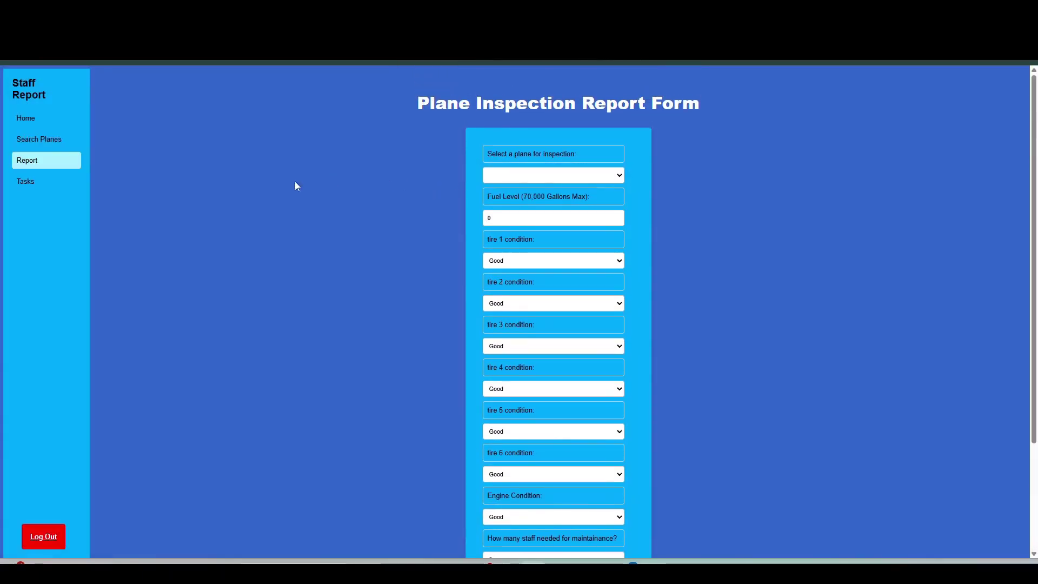
Step: On the staff Tasks page, mark the A789 task as completed and acknowledge the confirmation
{"action": "left_click", "coordinate": [47, 182]}
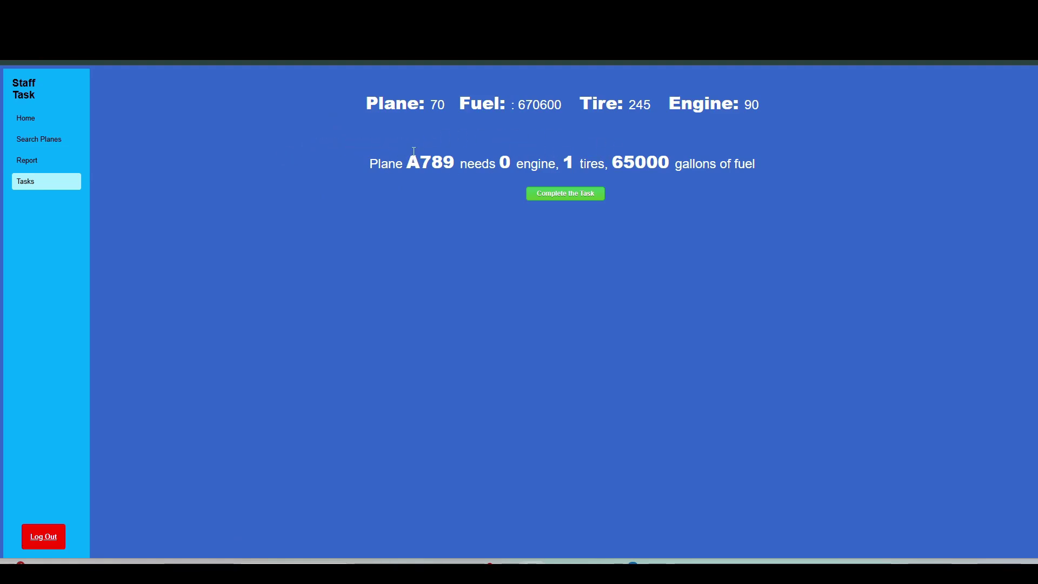
{"action": "left_click", "coordinate": [566, 194]}
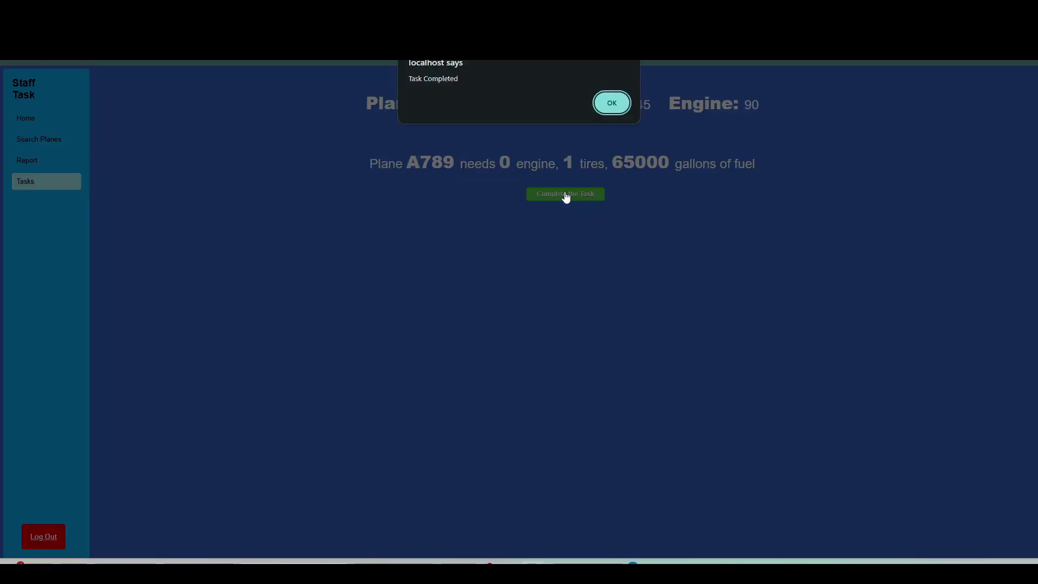
{"action": "left_click", "coordinate": [613, 103]}
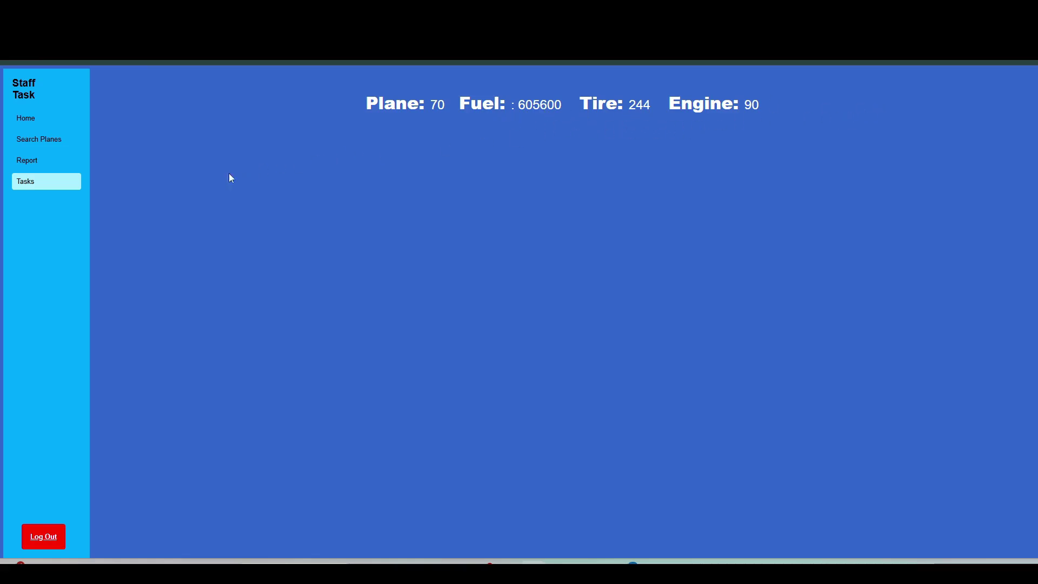
{"action": "left_click", "coordinate": [37, 143]}
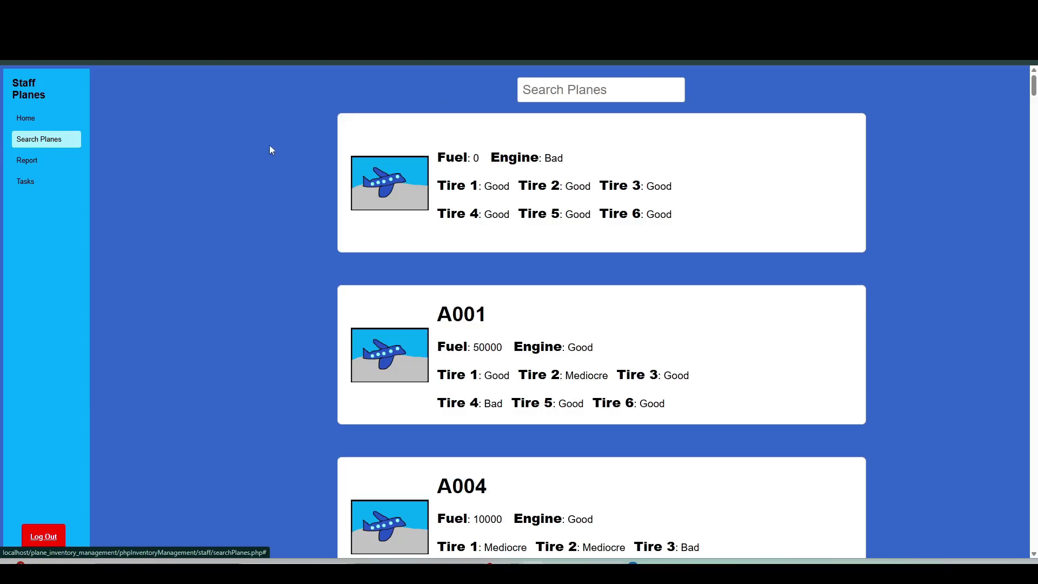
{"action": "type", "text": "c"}
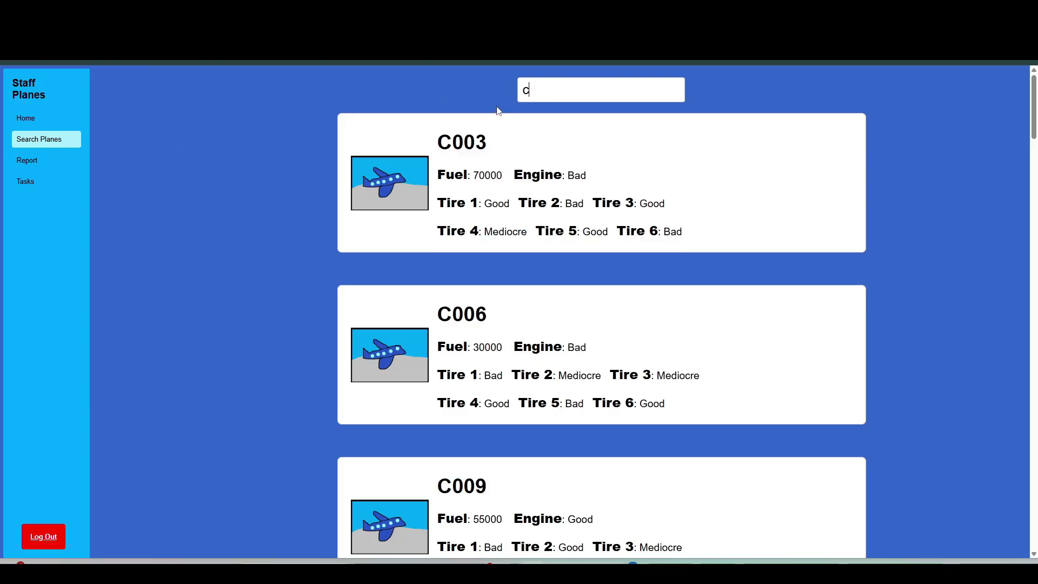
{"action": "type", "text": "06"}
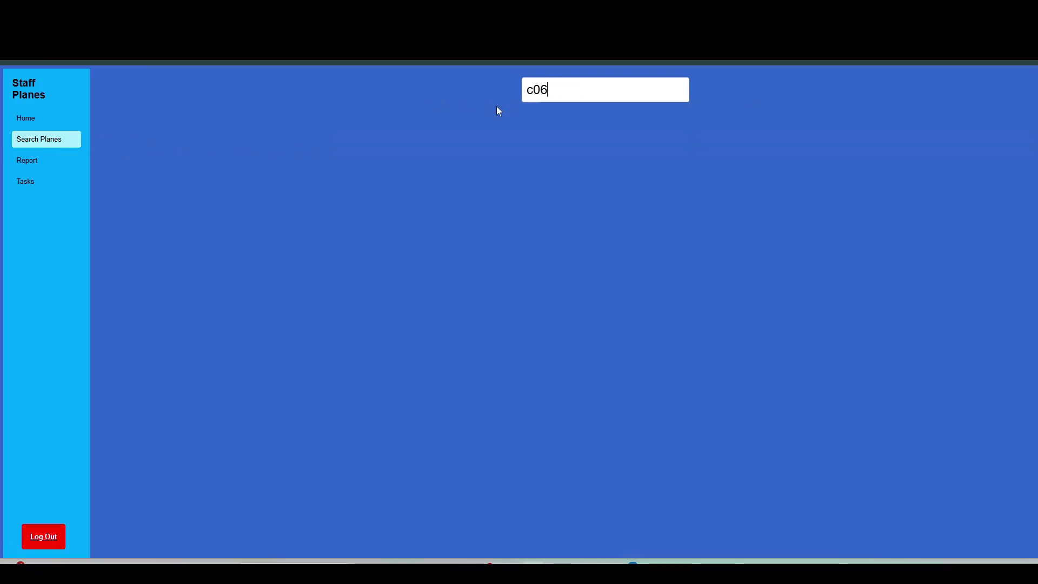
{"action": "key", "text": "BackSpace"}
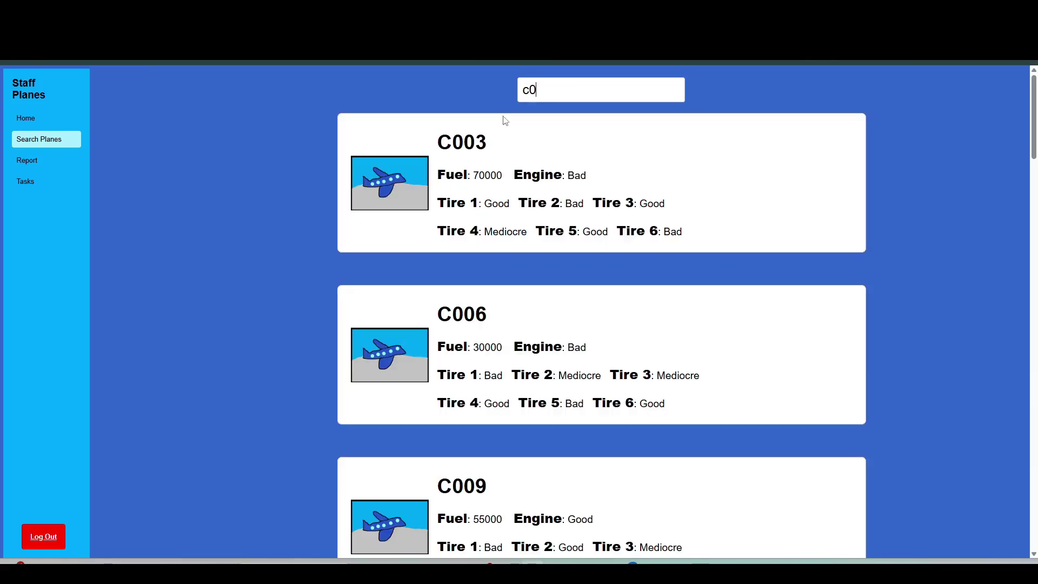
{"action": "scroll", "coordinate": [427, 209], "scroll_direction": "down", "scroll_amount": 6}
{"action": "scroll", "coordinate": [427, 208], "scroll_direction": "up", "scroll_amount": 4}
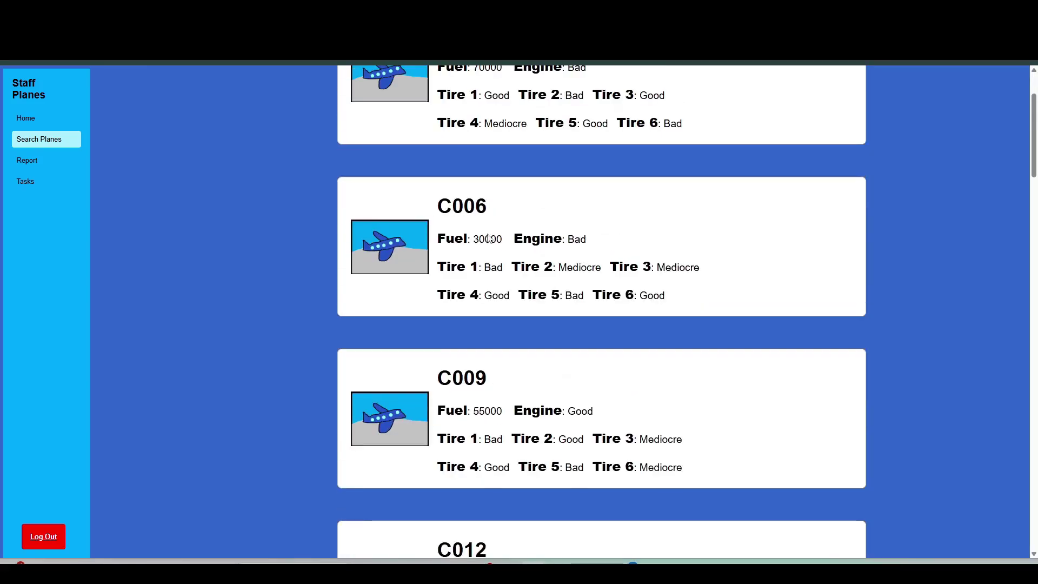
{"action": "scroll", "coordinate": [488, 238], "scroll_direction": "down", "scroll_amount": 7}
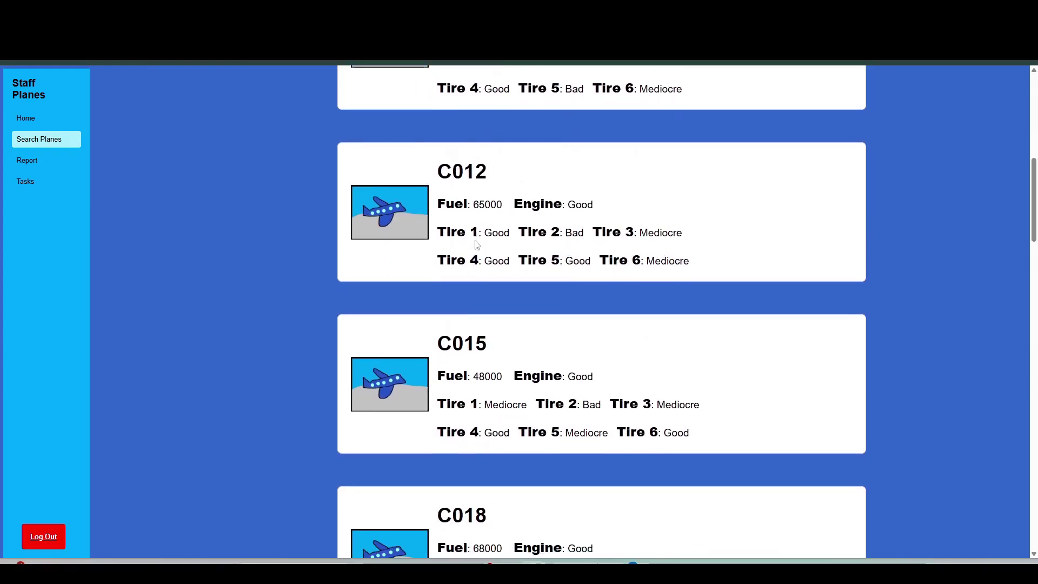
{"action": "scroll", "coordinate": [476, 245], "scroll_direction": "down", "scroll_amount": 9}
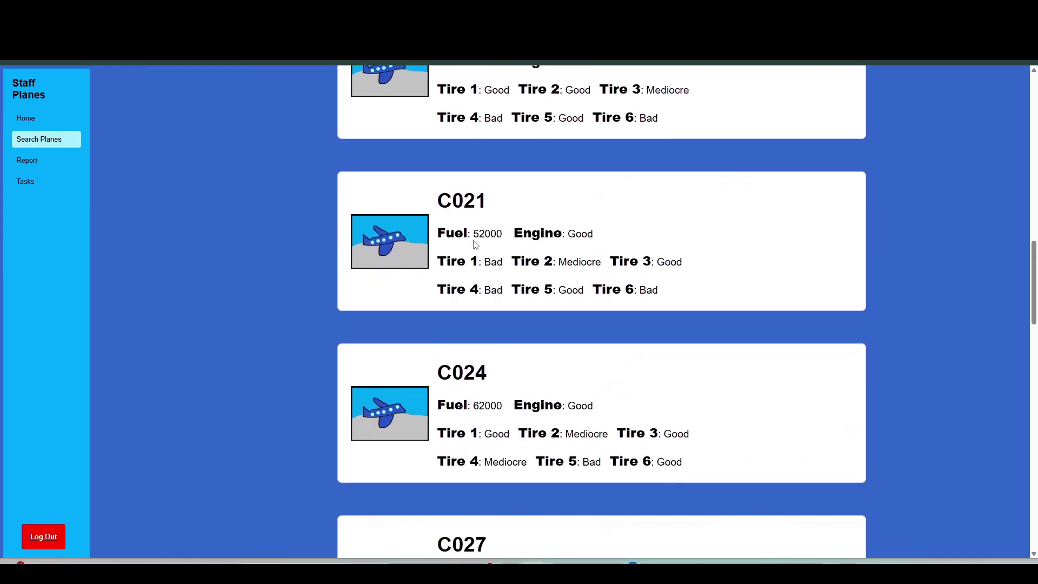
{"action": "scroll", "coordinate": [473, 243], "scroll_direction": "down", "scroll_amount": 2}
{"action": "scroll", "coordinate": [473, 243], "scroll_direction": "up", "scroll_amount": 2}
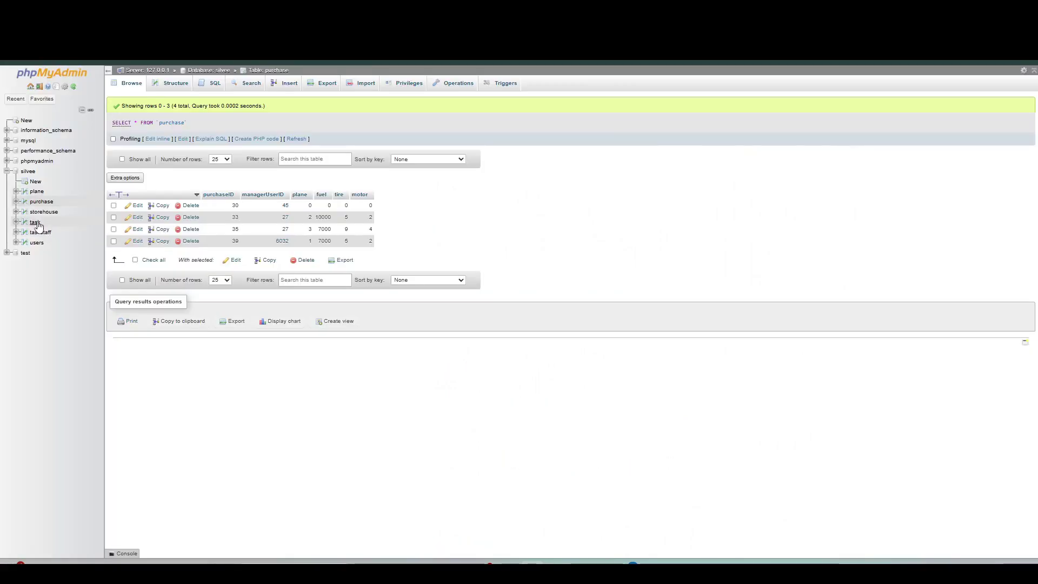
{"action": "left_click", "coordinate": [34, 223]}
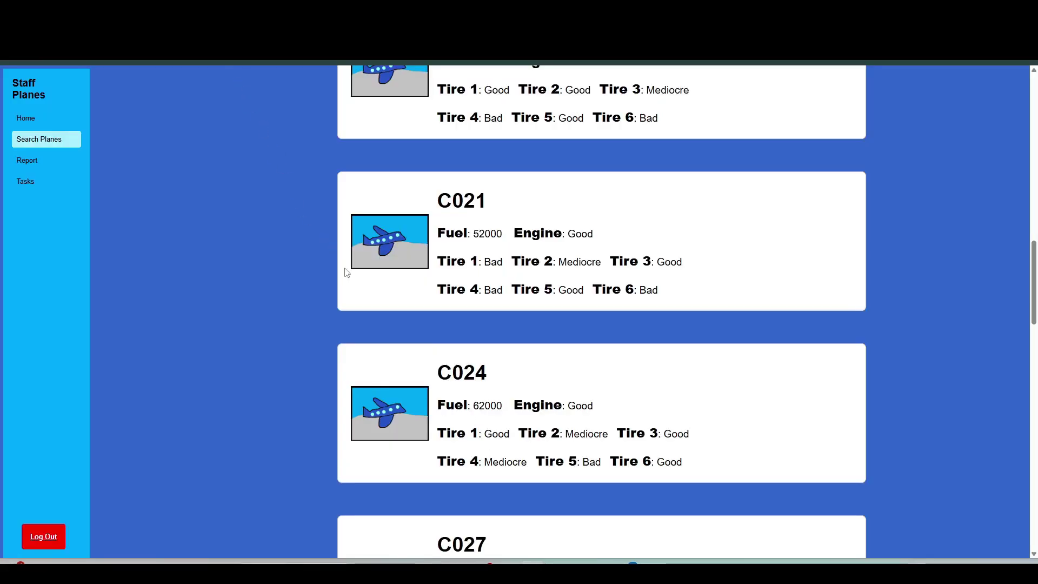
{"action": "right_click", "coordinate": [416, 374]}
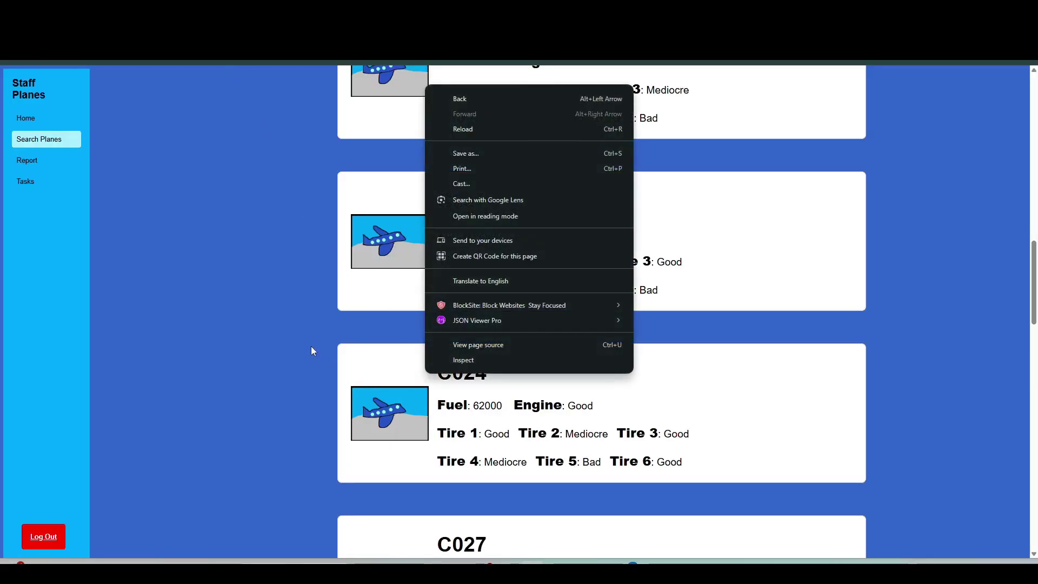
Step: Filter the plane search to C030 to review its conditions, then clear the search
{"action": "scroll", "coordinate": [311, 349], "scroll_direction": "up", "scroll_amount": 20}
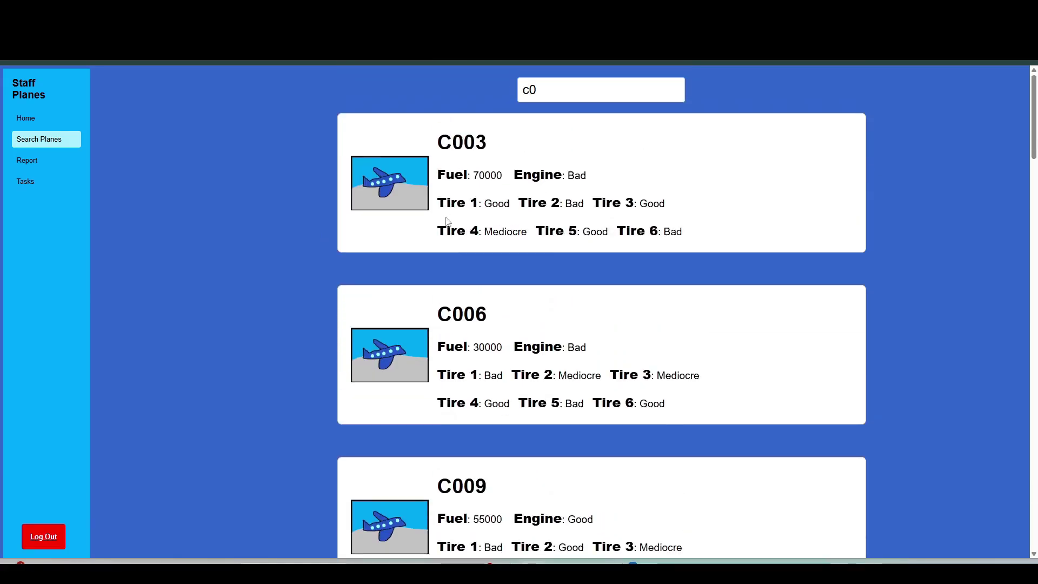
{"action": "type", "text": "30"}
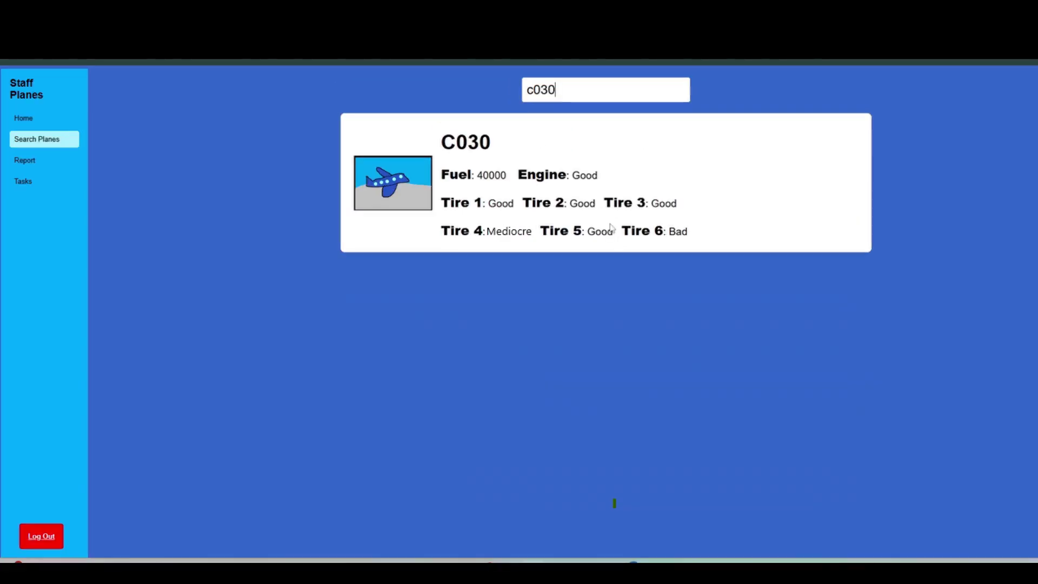
{"action": "key", "text": "BackSpace"}
{"action": "key", "text": "BackSpace"}
{"action": "key", "text": "BackSpace"}
{"action": "key", "text": "BackSpace"}
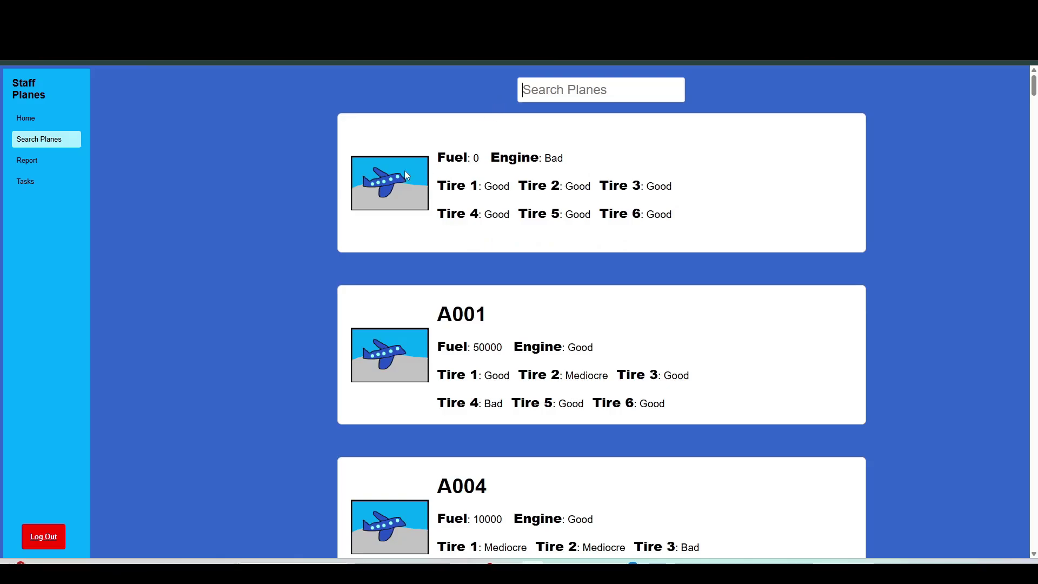
Step: Log out of the staff account and sign in with the manager's credentials
{"action": "left_click", "coordinate": [44, 536]}
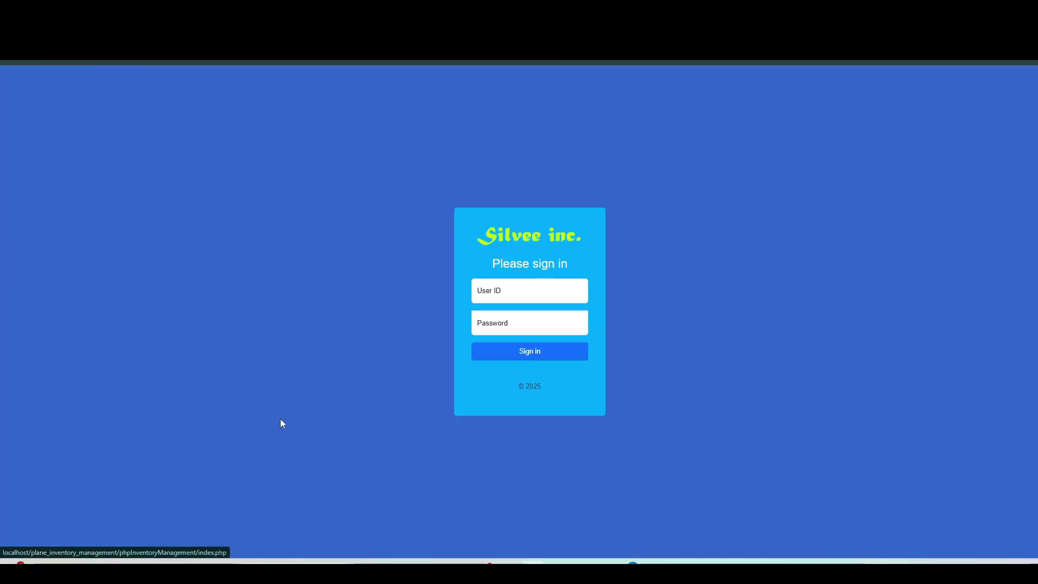
{"action": "left_click", "coordinate": [477, 289]}
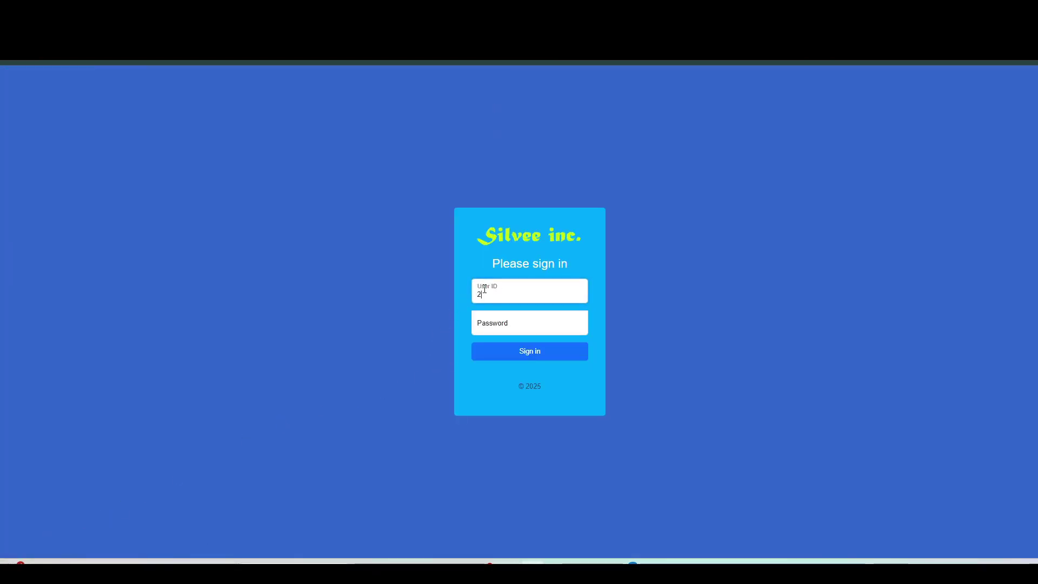
{"action": "key", "text": "Tab"}
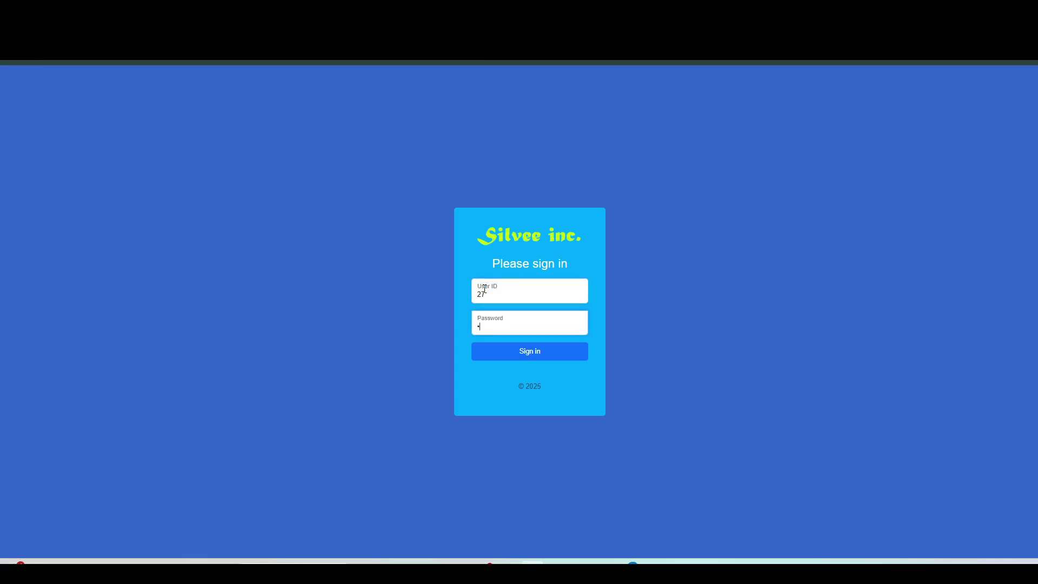
{"action": "key", "text": "Return"}
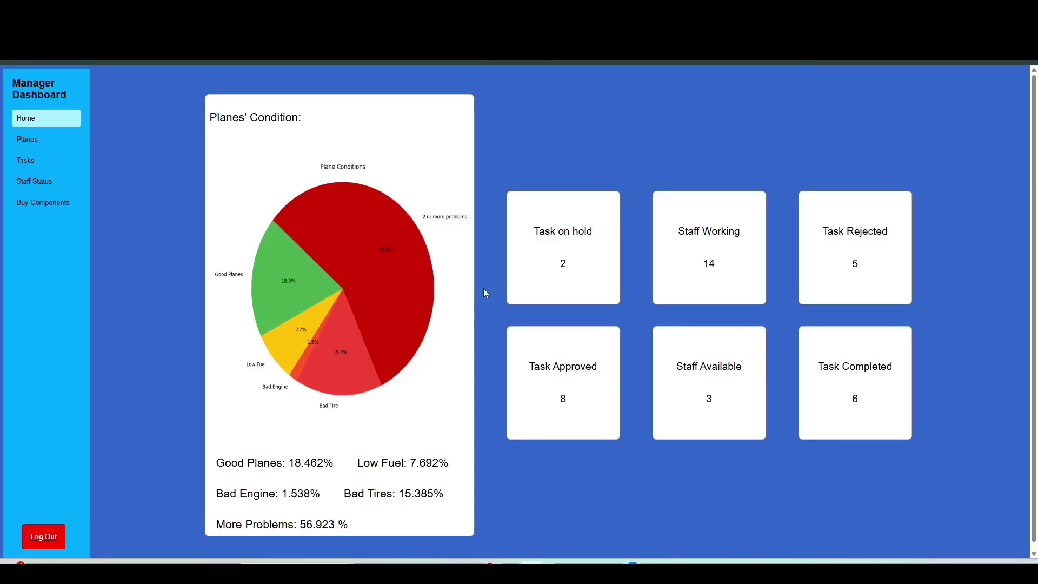
Step: Open the manager's Tasks page to view the task reports
{"action": "left_click", "coordinate": [47, 162]}
{"action": "scroll", "coordinate": [286, 208], "scroll_direction": "down", "scroll_amount": 20}
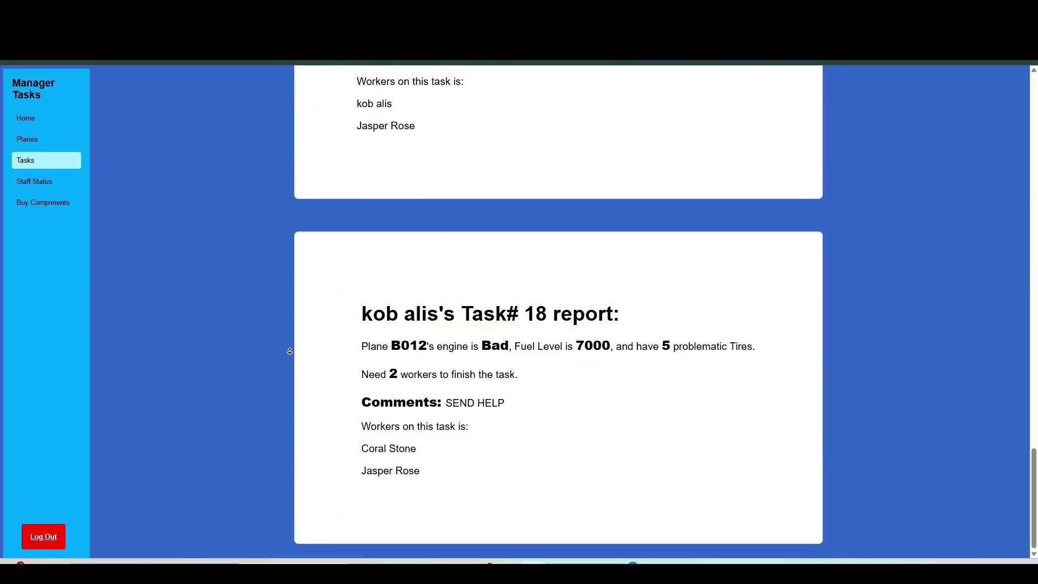
{"action": "scroll", "coordinate": [365, 347], "scroll_direction": "up", "scroll_amount": 20}
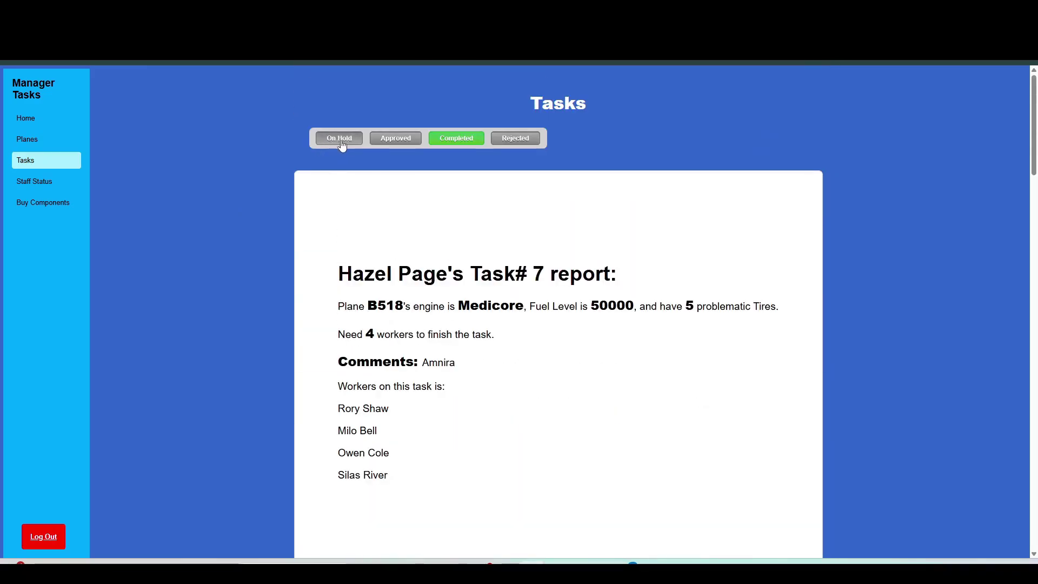
Step: Under On Hold, assign workers #1 and #2 to Task# 26 and approve it
{"action": "left_click", "coordinate": [339, 140]}
{"action": "scroll", "coordinate": [364, 216], "scroll_direction": "down", "scroll_amount": 5}
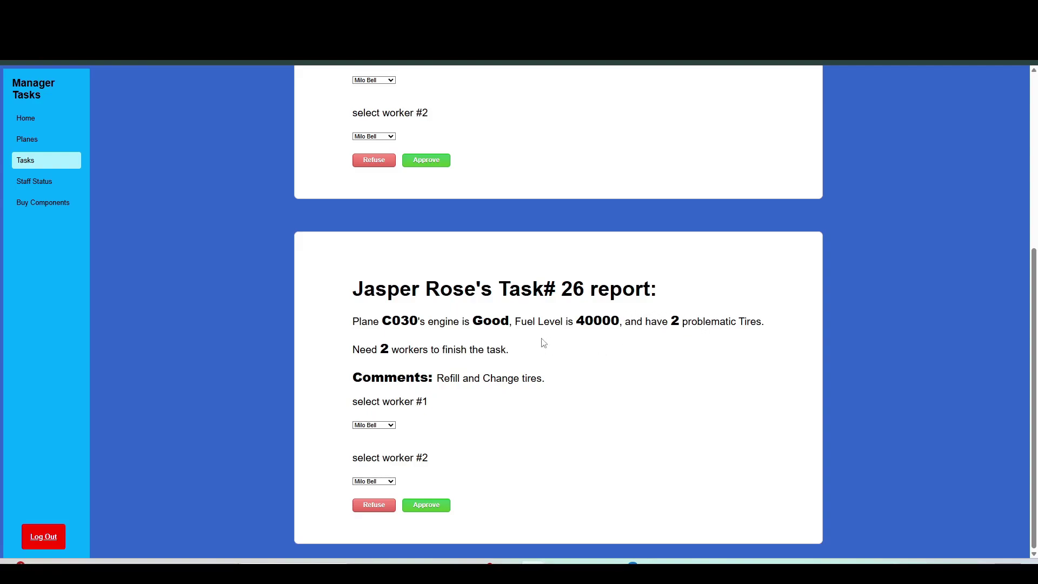
{"action": "left_click", "coordinate": [387, 426]}
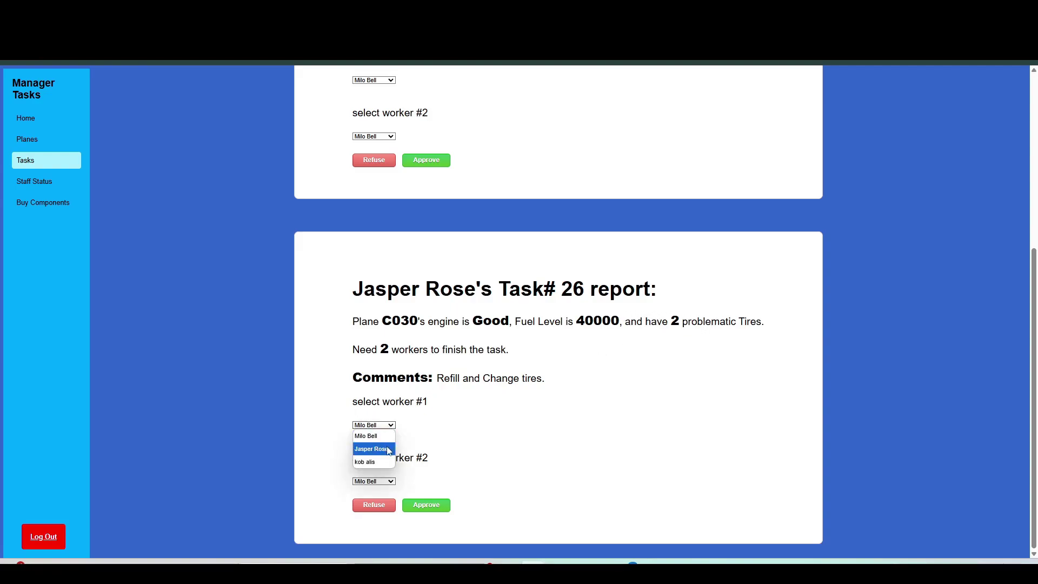
{"action": "left_click", "coordinate": [389, 451]}
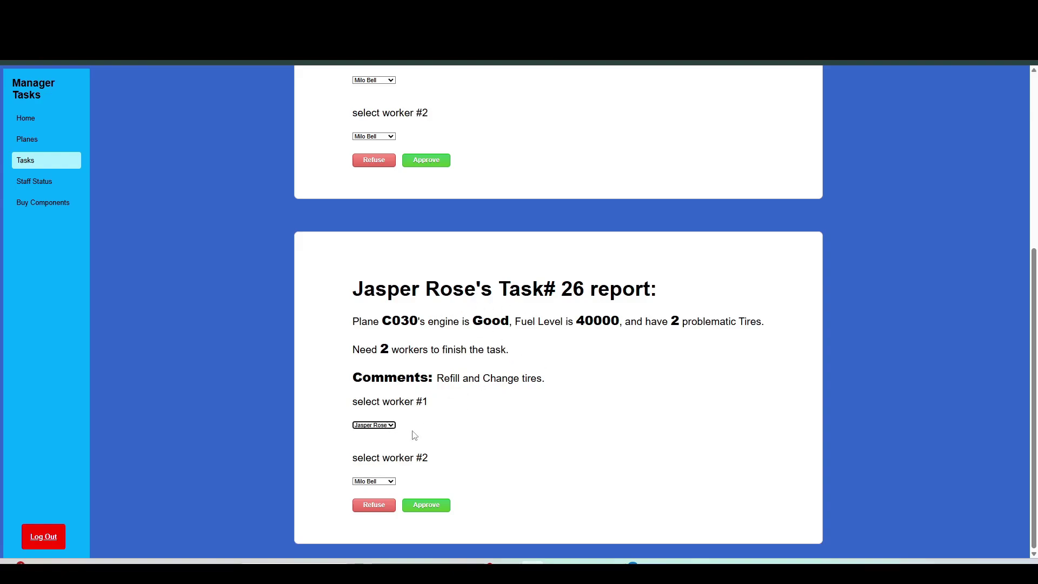
{"action": "left_click", "coordinate": [385, 480]}
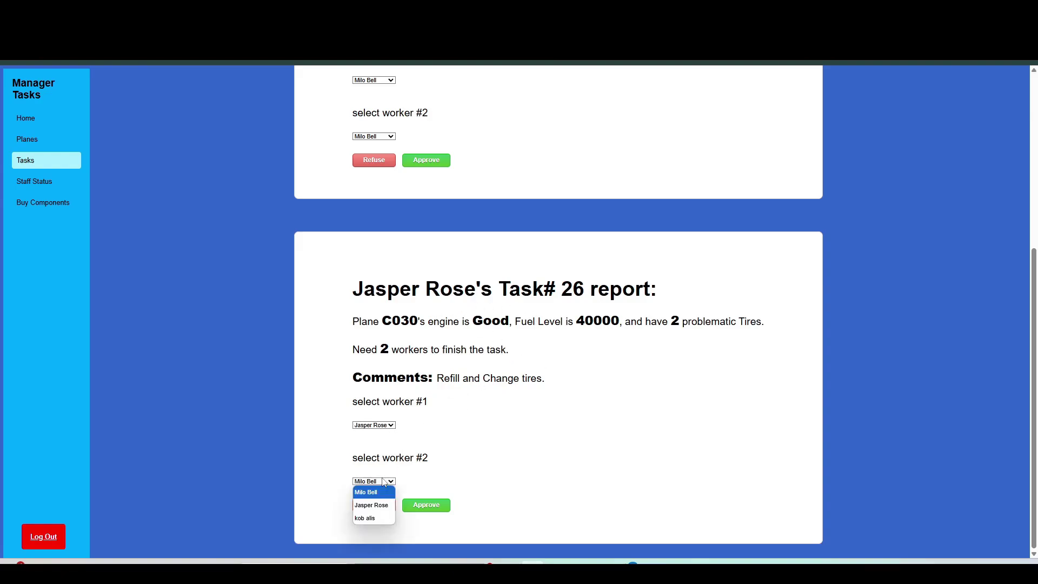
{"action": "left_click", "coordinate": [384, 517]}
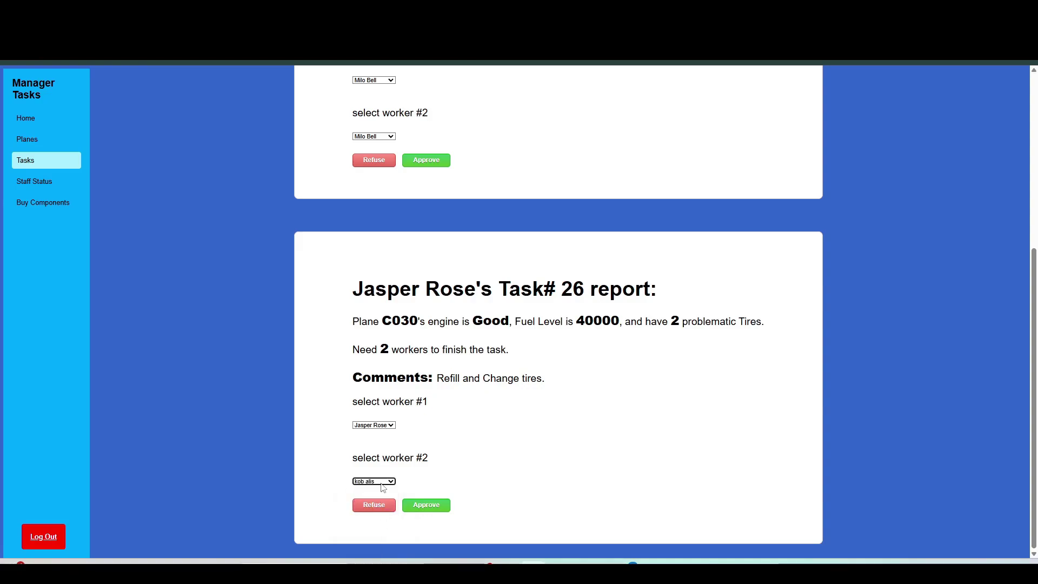
{"action": "left_click", "coordinate": [431, 509]}
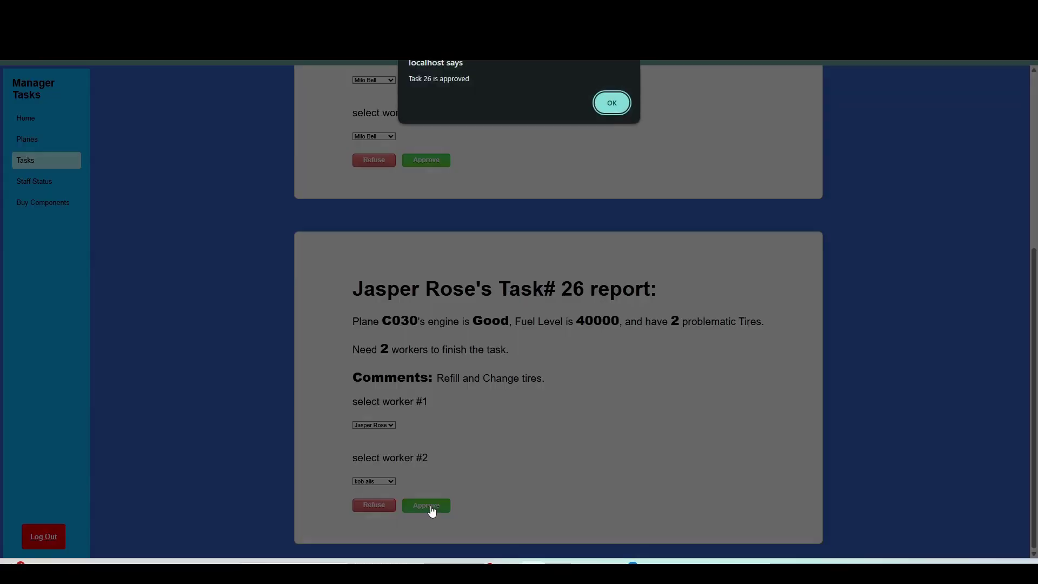
{"action": "left_click", "coordinate": [613, 103]}
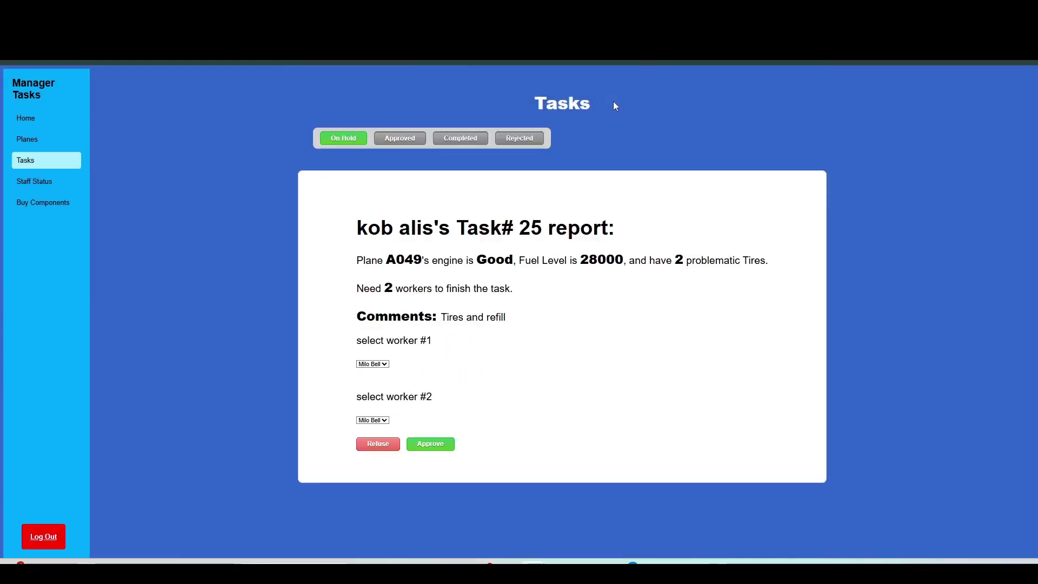
Step: Check that Task# 26 with both assigned workers now appears under Approved
{"action": "left_click", "coordinate": [405, 140]}
{"action": "middle_click", "coordinate": [542, 204]}
{"action": "left_click", "coordinate": [543, 204]}
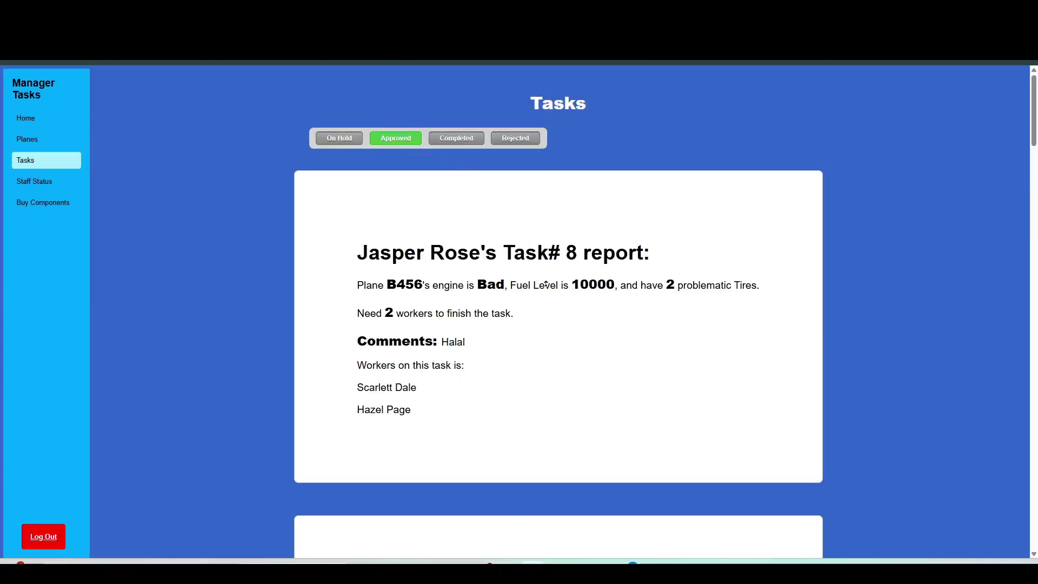
{"action": "scroll", "coordinate": [546, 285], "scroll_direction": "down", "scroll_amount": 20}
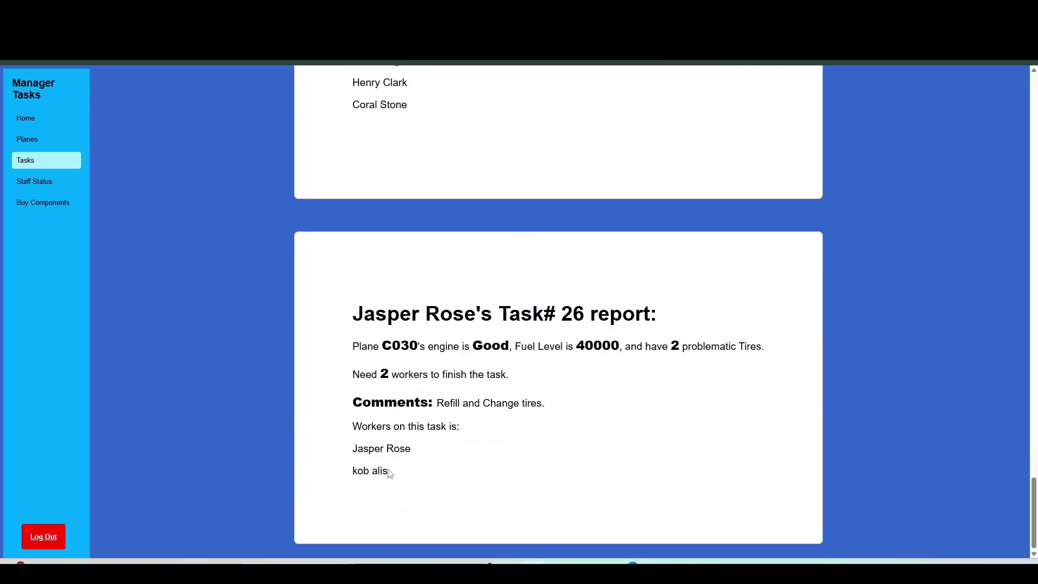
{"action": "left_click_drag", "start_coordinate": [389, 473], "coordinate": [354, 471]}
Step: Log out of the manager account and start entering another user ID to sign in
{"action": "left_click", "coordinate": [43, 536]}
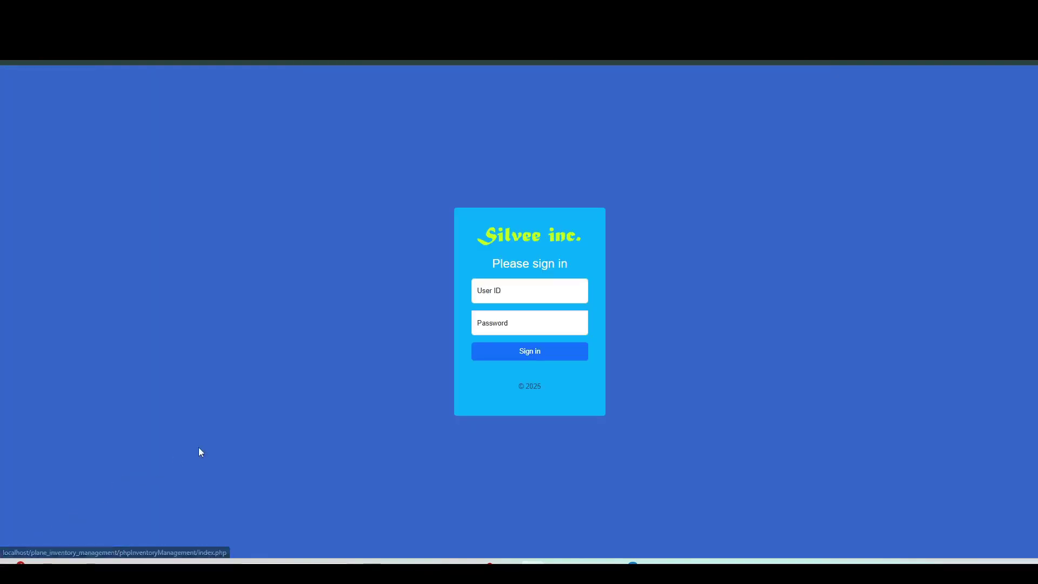
{"action": "left_click", "coordinate": [495, 297]}
{"action": "type", "text": "4"}
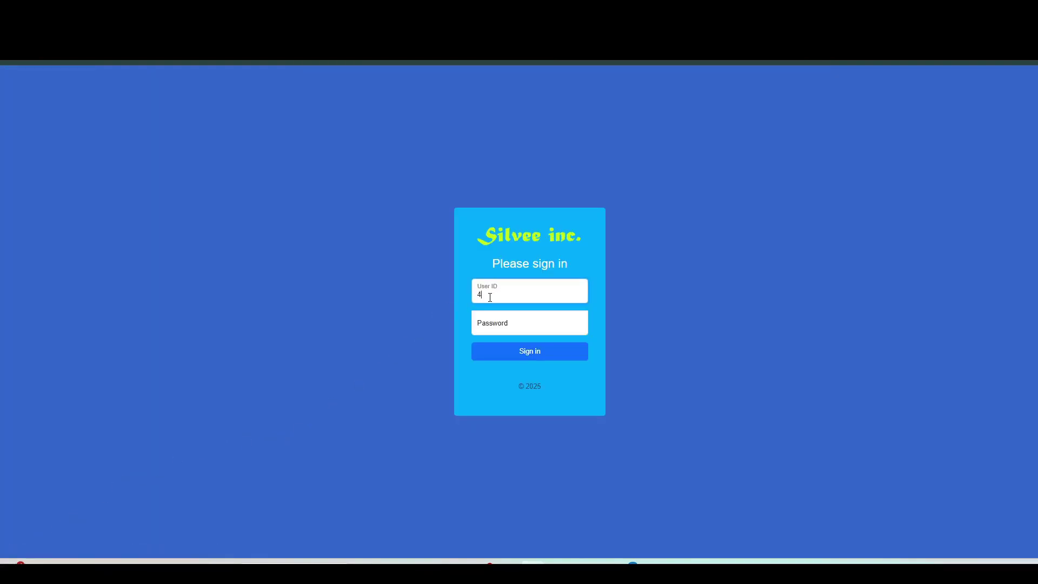
{"action": "type", "text": "5"}
{"action": "key", "text": "Tab"}
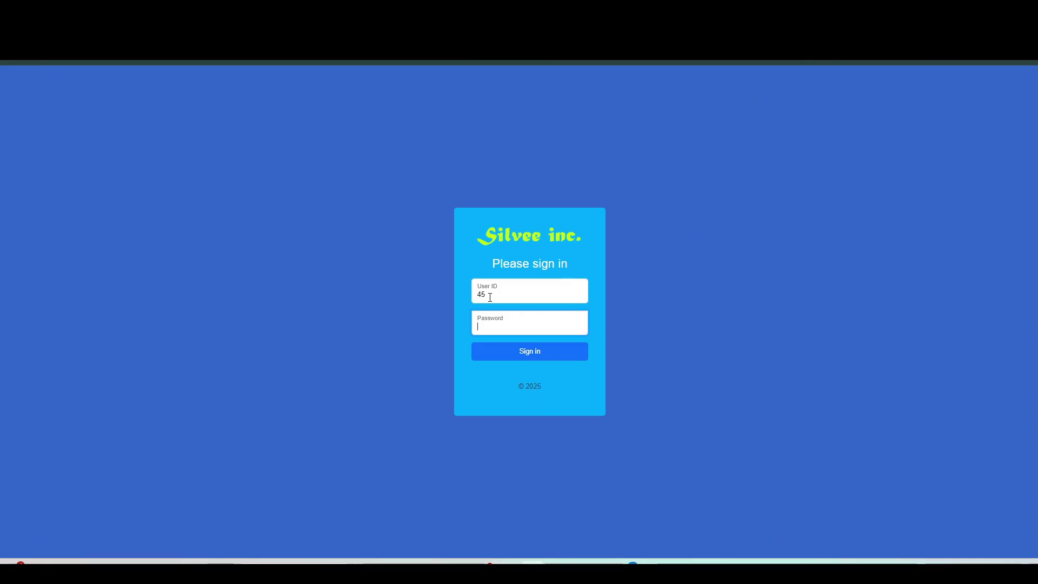